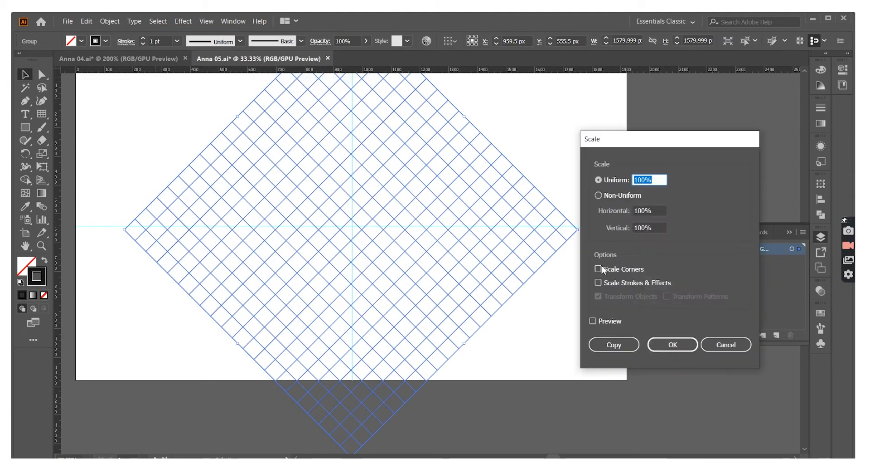
Scale the rotated grid non-uniformly to 100% horizontal and 57.74% vertical with the preview on
triple_click(657, 226)
text(57.74)
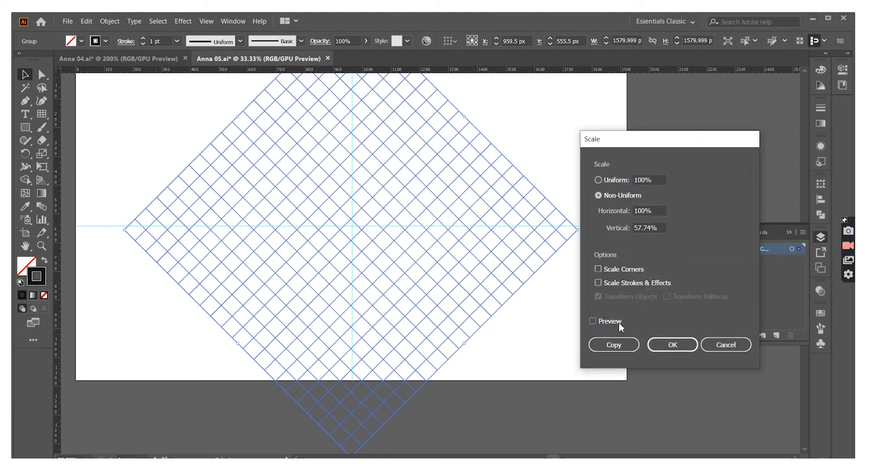
click(616, 321)
click(675, 347)
Enlarge the isometric grid to span nearly the artboard's full height and centre it on the guides
drag(577, 229, 614, 229)
scroll(434, 247, up, 2)
drag(380, 267, 375, 262)
click(514, 170)
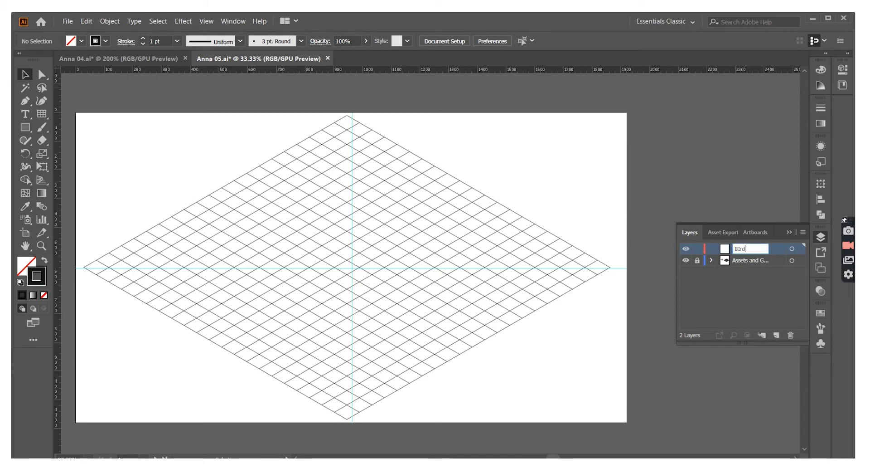
On the Bird layer, draw a closed triangle with the Pen tool along the grid, about 262 px wide with a vertical left edge
key(ctrl+plus)
key(ctrl+plus)
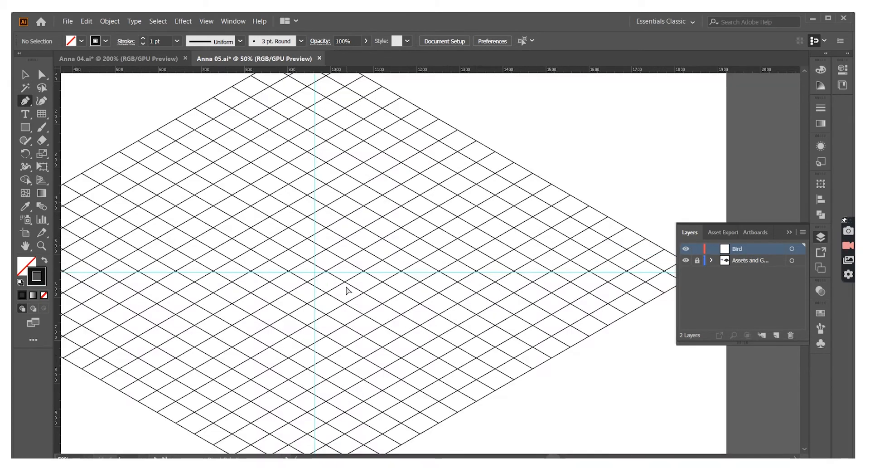
click(267, 318)
shift+click(267, 87)
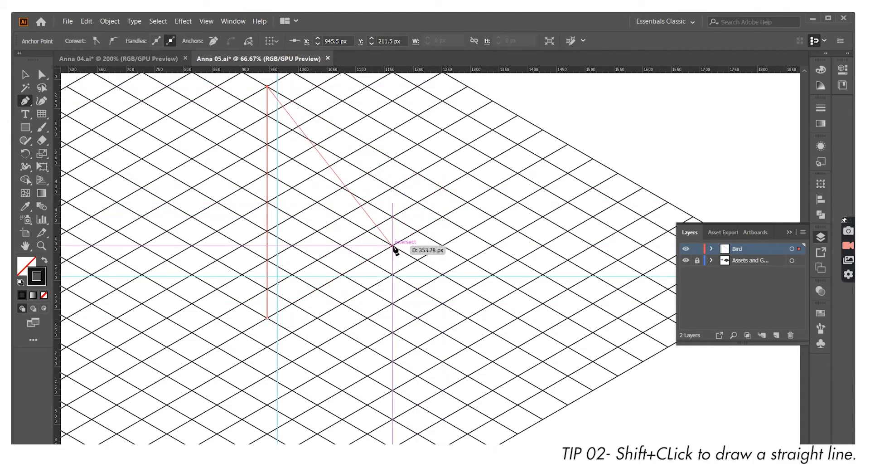
shift+click(417, 232)
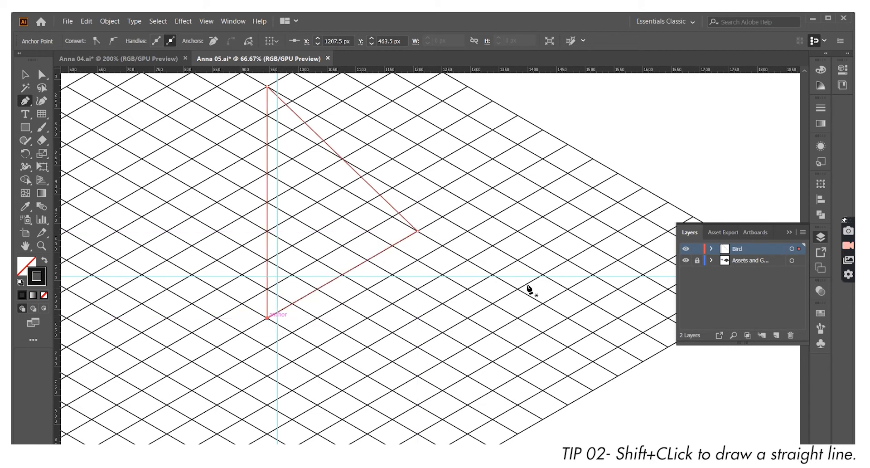
Fill the triangle with the red sampled from the Bird row of the colour scheme
key(ctrl+minus)
key(ctrl+minus)
key(ctrl+minus)
key(i)
click(78, 172)
key(v)
click(510, 140)
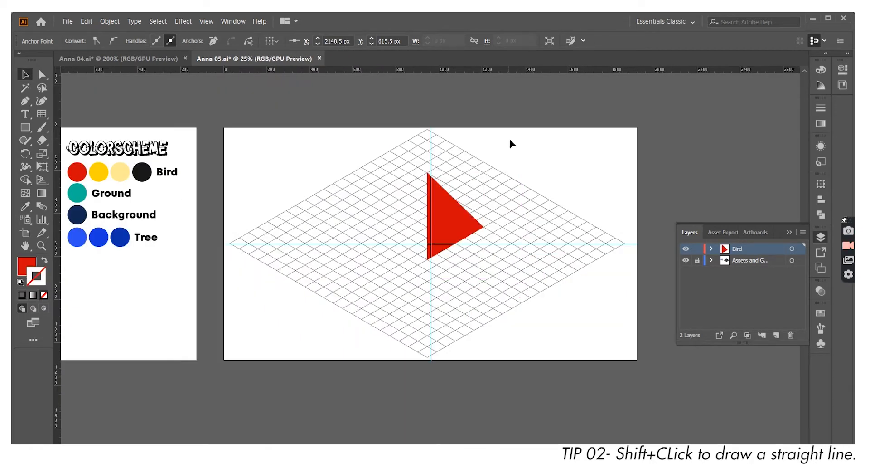
Duplicate the red triangle up and to the left along the grid, and bring the original to the front
key(ctrl+plus)
key(ctrl+plus)
key(ctrl+plus)
drag(440, 244, 339, 187)
click(330, 285)
right_click(429, 244)
mouse_move(462, 405)
click(559, 407)
click(532, 365)
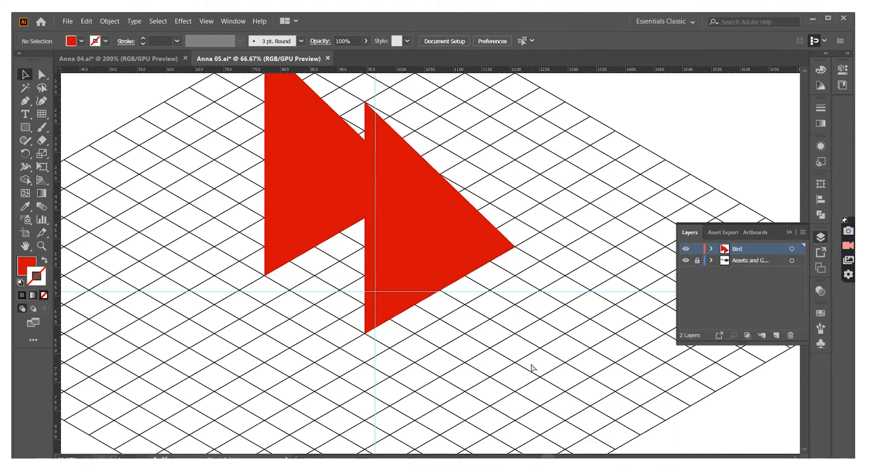
Draw a closed four-sided side panel joining the vertical edges of both triangles, about 175 px wide and 504 px tall
key(ctrl+minus)
scroll(357, 275, left, 3)
click(25, 100)
scroll(554, 260, up, 3)
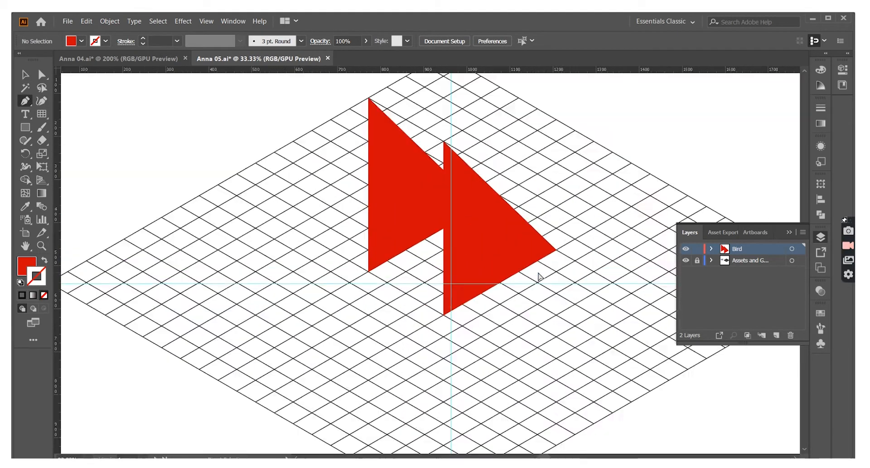
click(309, 281)
click(460, 370)
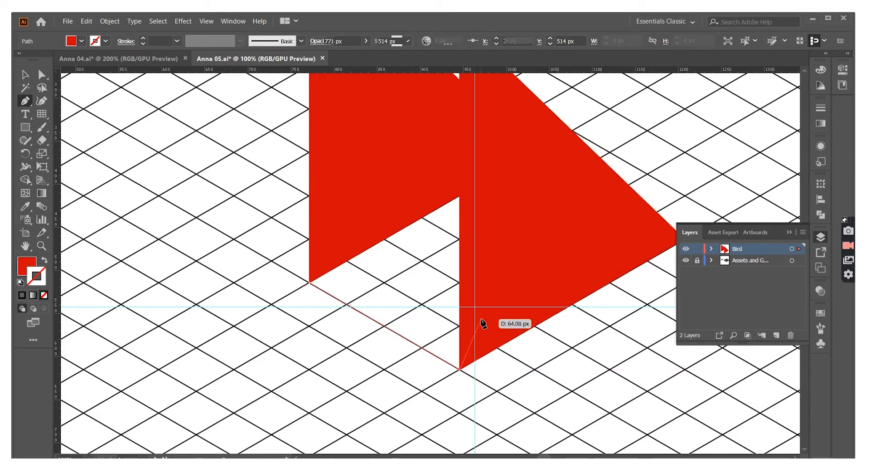
scroll(481, 323, up, 3)
click(460, 128)
scroll(473, 155, up, 1)
scroll(453, 150, up, 1)
click(311, 96)
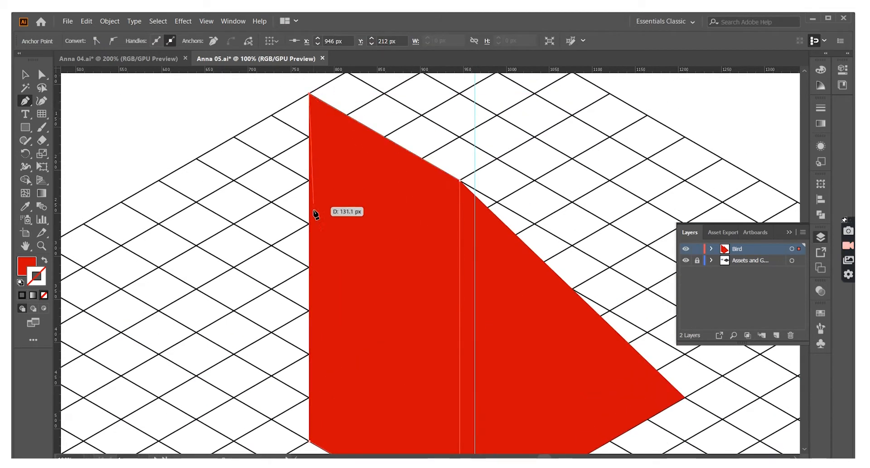
scroll(314, 236, down, 2)
Fill the side panel with the yellow sampled from the Bird row of the colour scheme
key(ctrl+minus)
key(ctrl+minus)
key(ctrl+minus)
key(i)
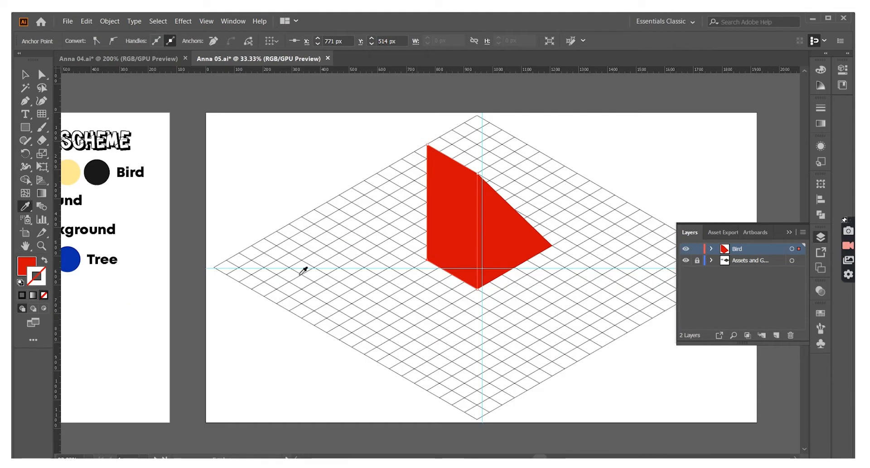
scroll(301, 271, left, 3)
click(130, 173)
click(23, 77)
click(438, 262)
Round the upper and lower corners on the front red triangle's vertical edge, the lower one to about 48 px
scroll(438, 263, right, 2)
key(ctrl+plus)
key(ctrl+plus)
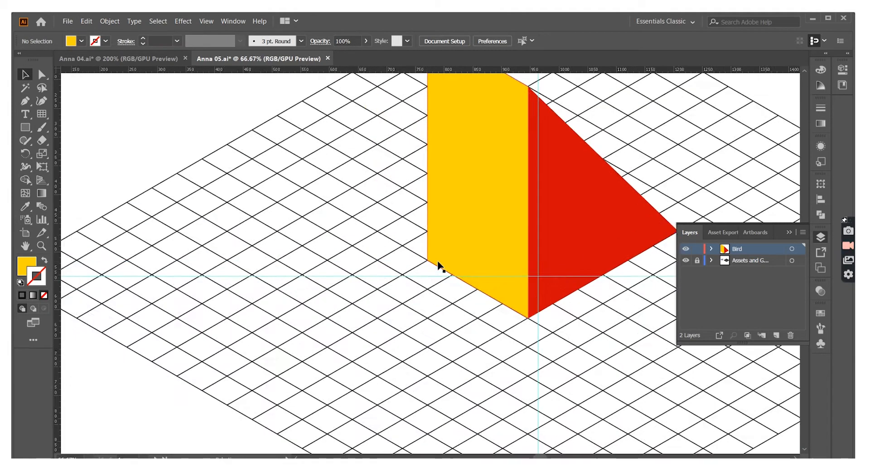
scroll(439, 264, up, 2)
scroll(439, 264, right, 2)
click(469, 266)
click(41, 77)
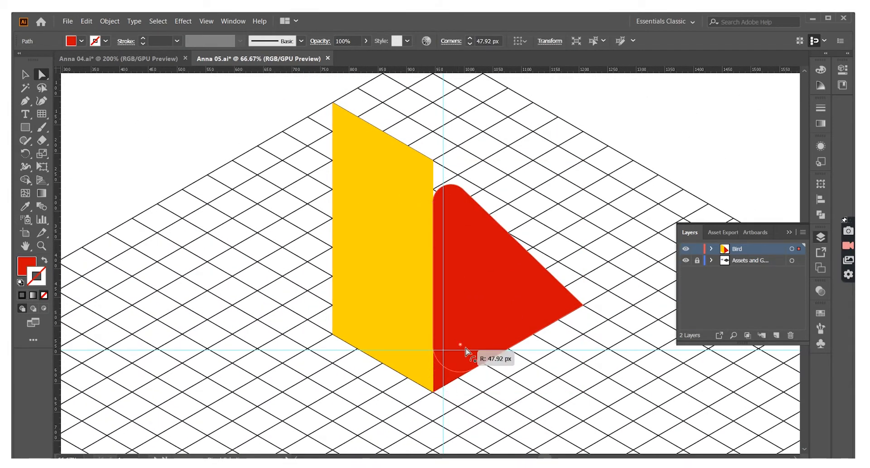
click(581, 244)
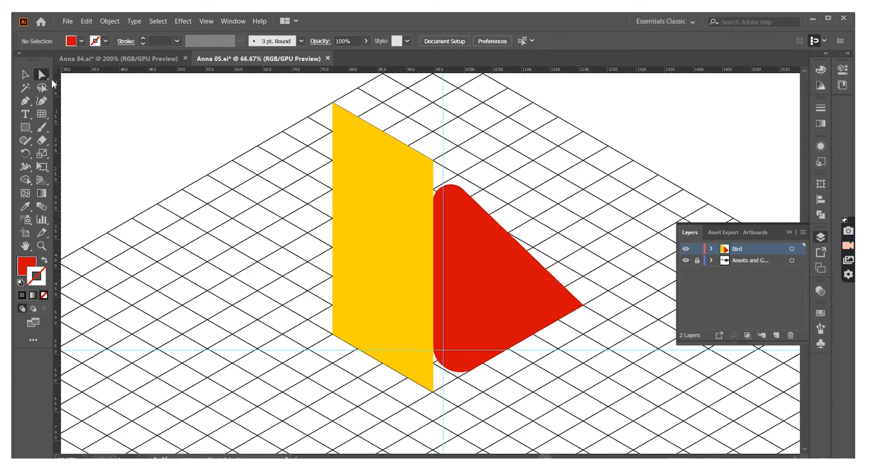
Set the yellow side panel's opacity to 54%
click(367, 170)
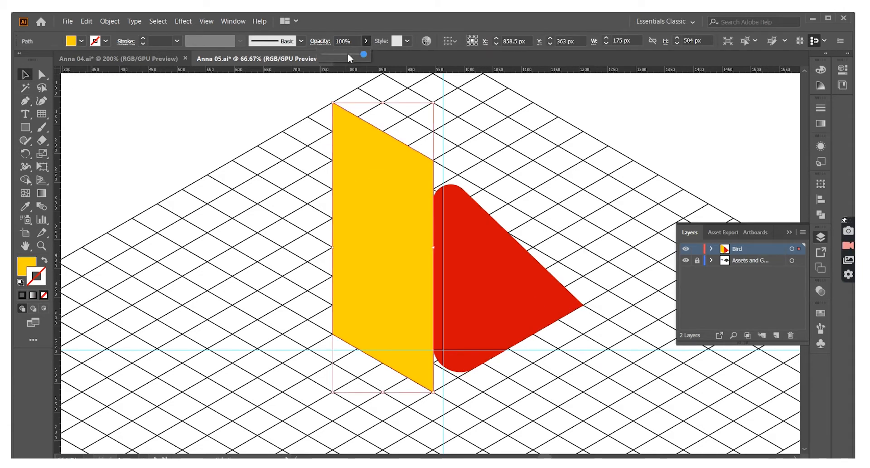
click(347, 55)
click(570, 118)
Try to round the upper-left corner of the semi-transparent yellow panel
click(361, 170)
click(42, 75)
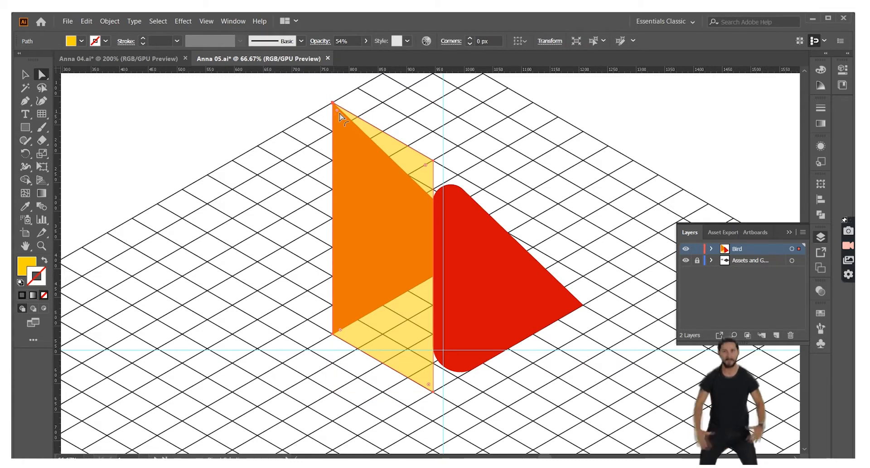
drag(338, 112, 356, 153)
key(ctrl+z)
click(383, 207)
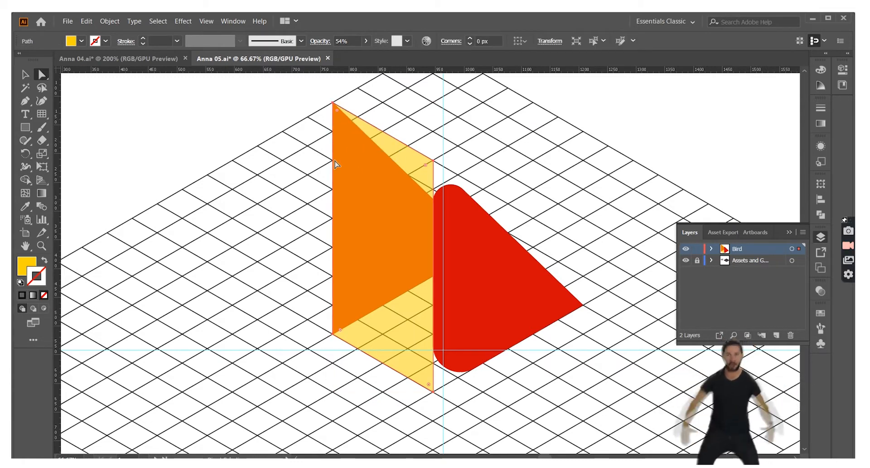
Lock the yellow panel and round the top corner of the rear triangle to about 33 px
click(110, 21)
click(81, 85)
click(25, 75)
click(351, 143)
key(ctrl+2)
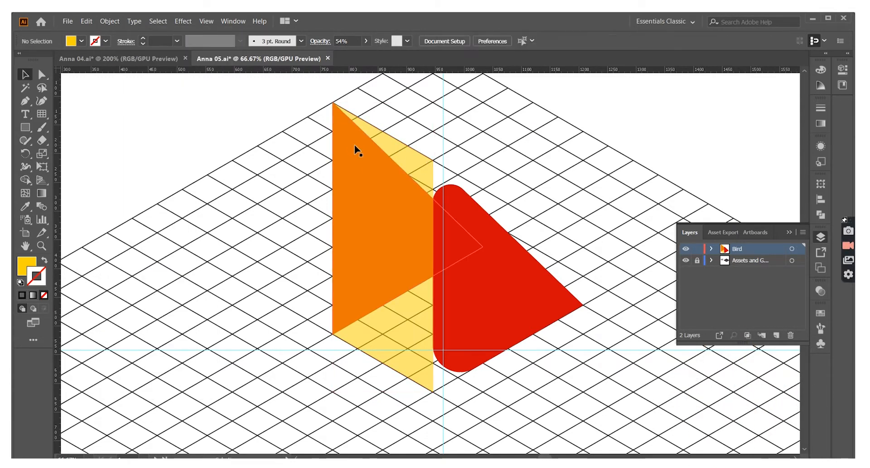
click(357, 151)
key(a)
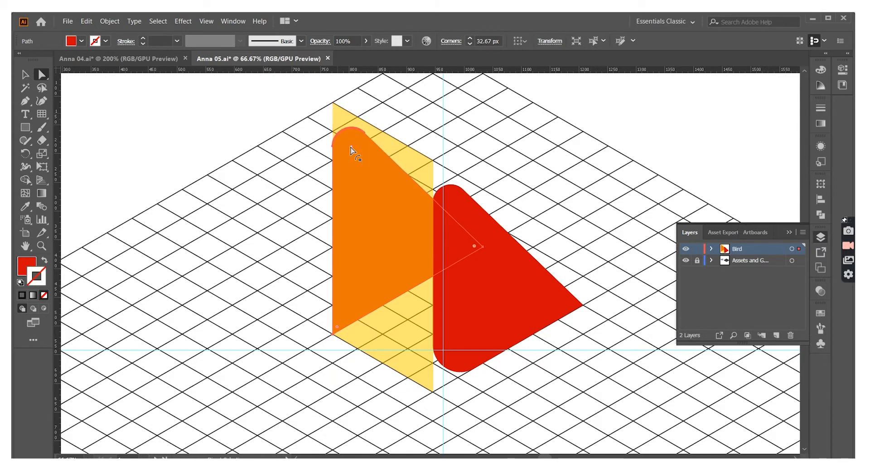
Unlock the yellow panel, round its upper-left corner to about 47 px and set its opacity to 100%
click(110, 21)
click(122, 98)
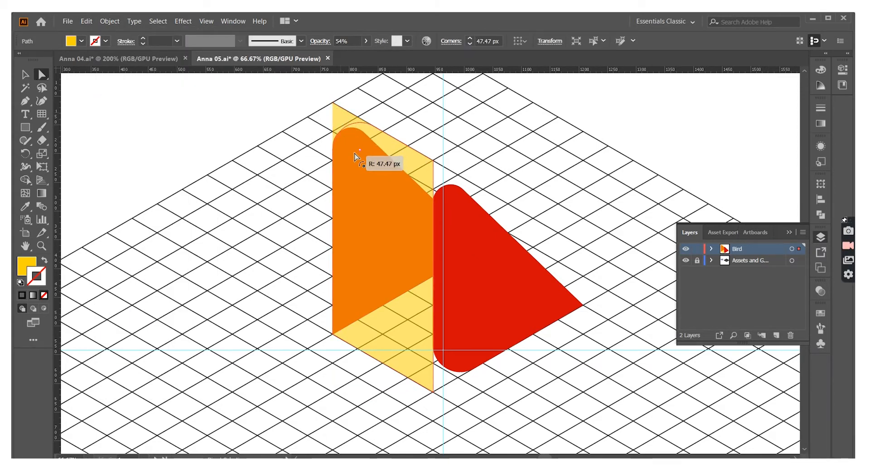
click(25, 75)
click(349, 154)
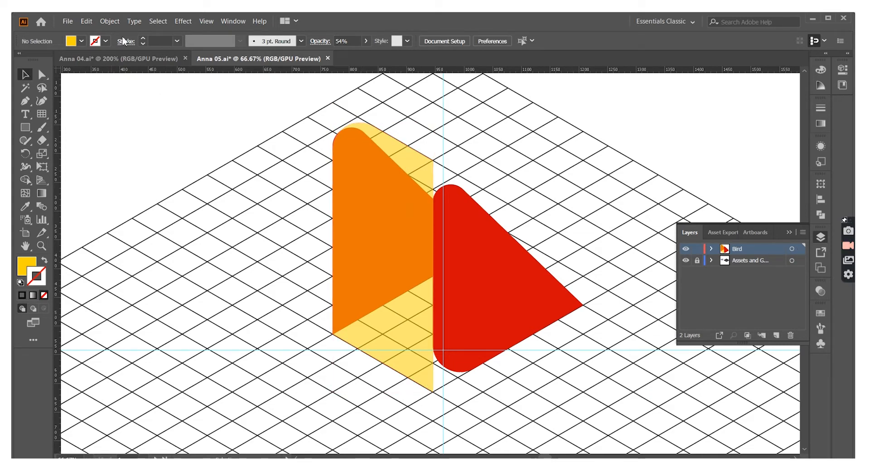
click(362, 127)
click(278, 149)
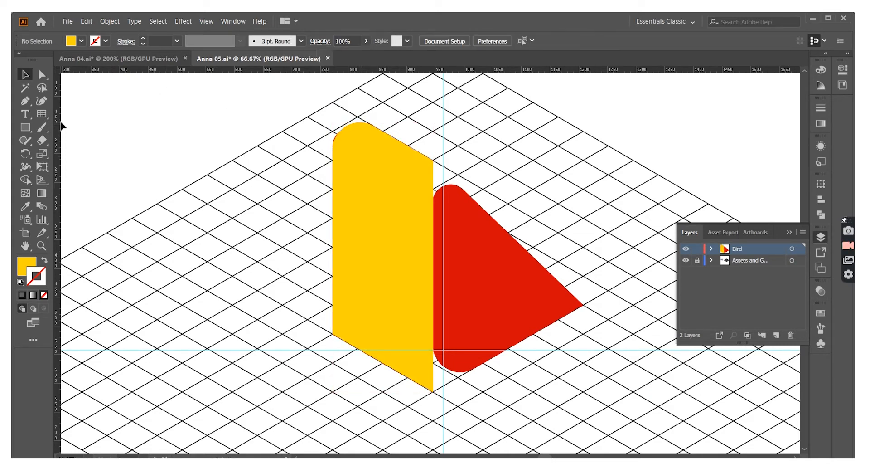
Try to increase the yellow panel's upper-left corner radius to about 67 px
key(p)
click(428, 158)
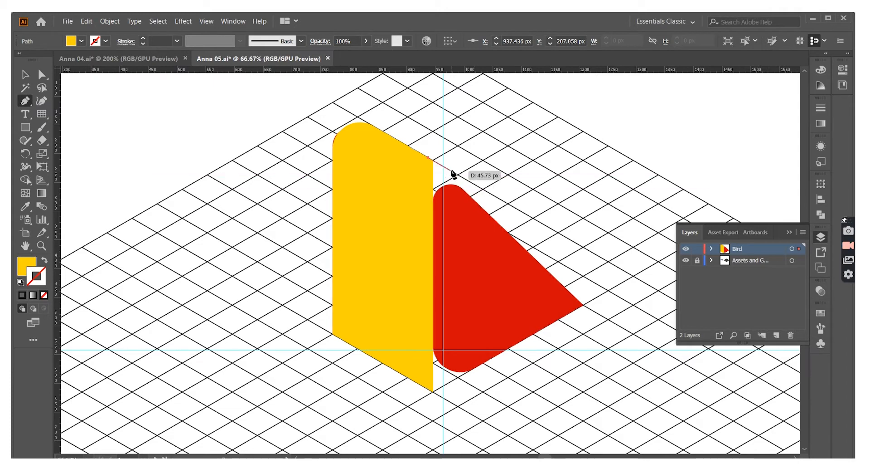
key(a)
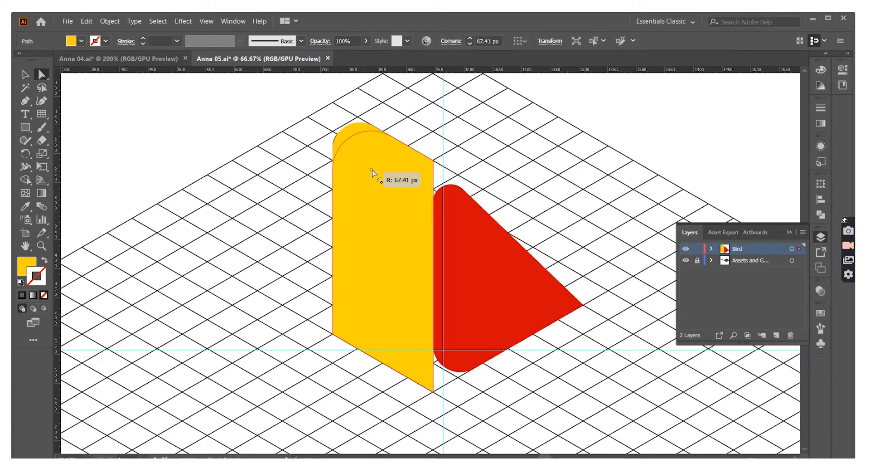
Draw a yellow patch with the Pen tool that curves from the panel's upper edge to the front triangle's rounded top
click(25, 101)
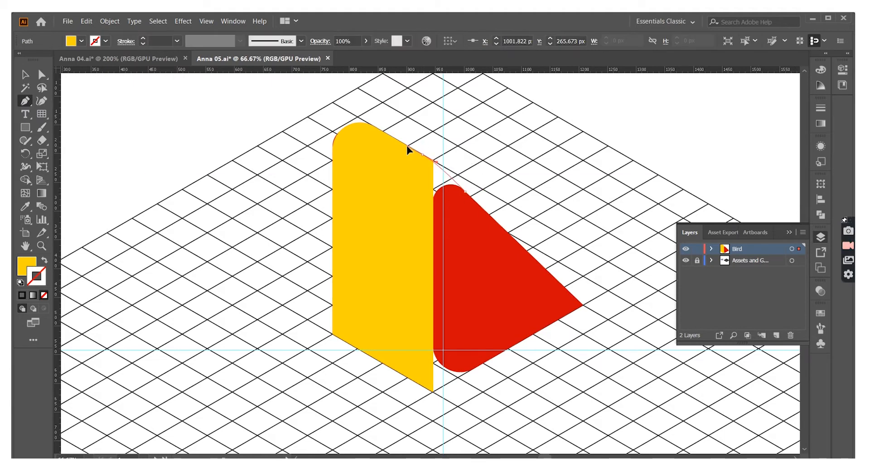
drag(404, 145, 403, 144)
click(425, 239)
click(454, 223)
click(465, 192)
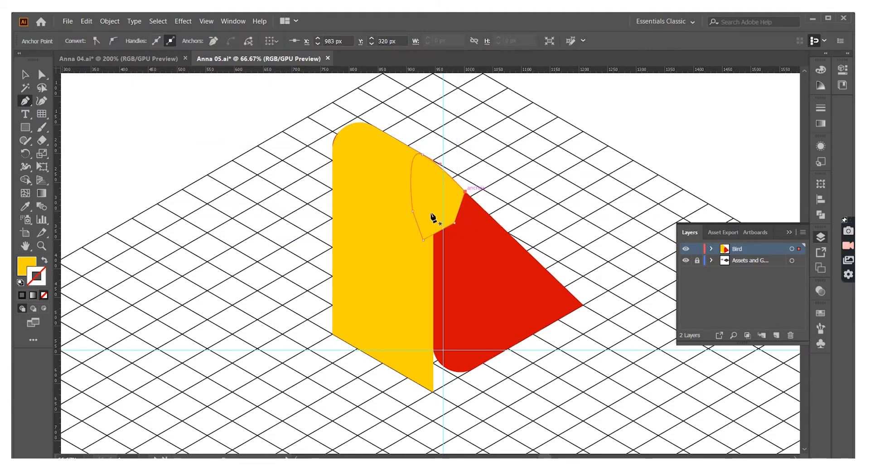
Unite the upper yellow patch with the side panel
key(v)
click(456, 88)
click(821, 215)
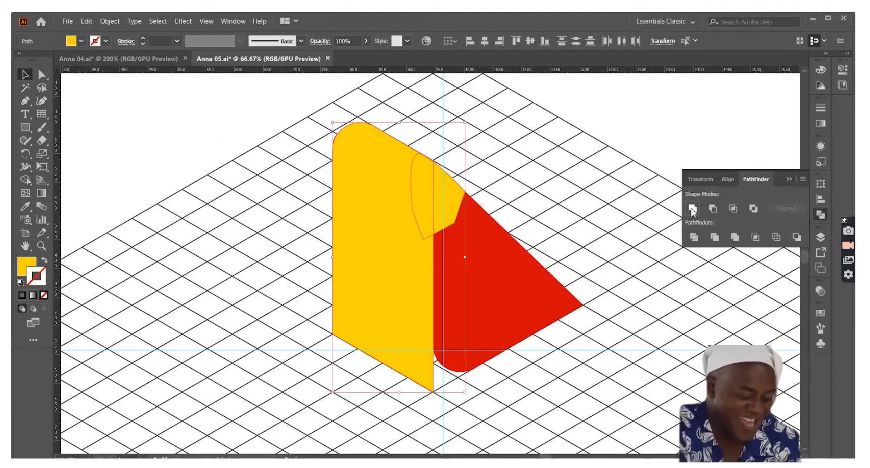
Bring the front red triangle above the united yellow shape
click(489, 272)
right_click(489, 272)
mouse_move(515, 159)
click(657, 156)
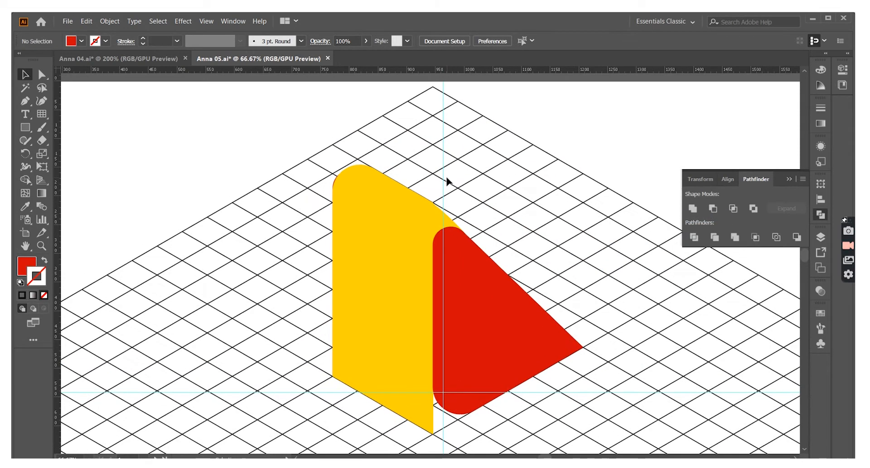
Try to move the front red triangle to the right, away from the yellow panel
scroll(447, 181, up, 2)
scroll(447, 181, right, 2)
drag(454, 274, 496, 272)
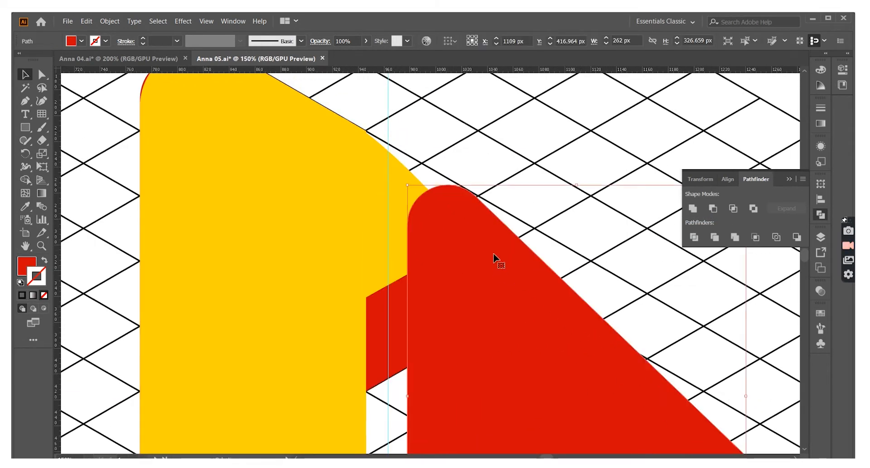
key(ctrl+z)
click(552, 170)
click(377, 165)
click(480, 197)
Draw a closed yellow patch with the Pen tool filling the gap under the red triangle's rounded lower corner, overlapping the panel
scroll(499, 213, down, 5)
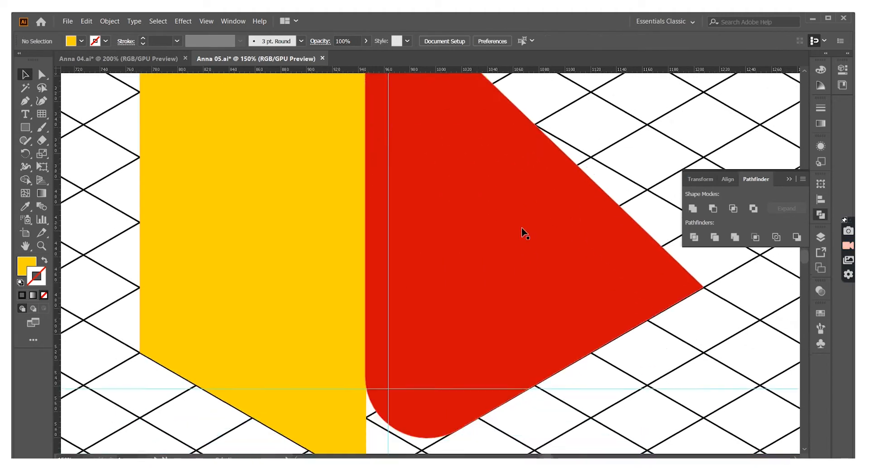
click(367, 377)
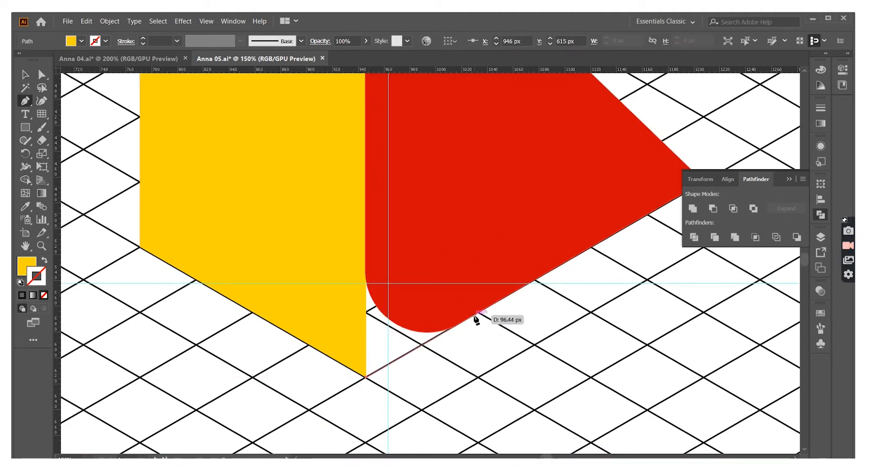
click(482, 310)
click(334, 191)
click(324, 287)
click(365, 377)
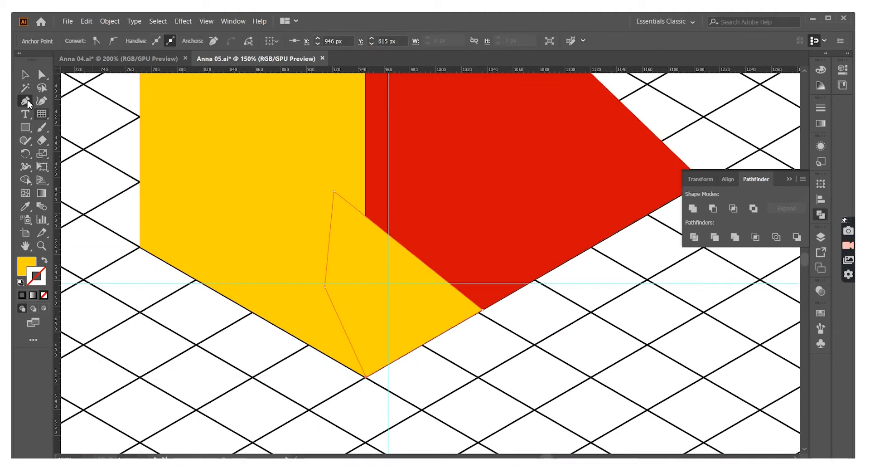
Unite the lower yellow patch with the side panel
click(25, 75)
shift+click(325, 154)
click(693, 208)
click(42, 75)
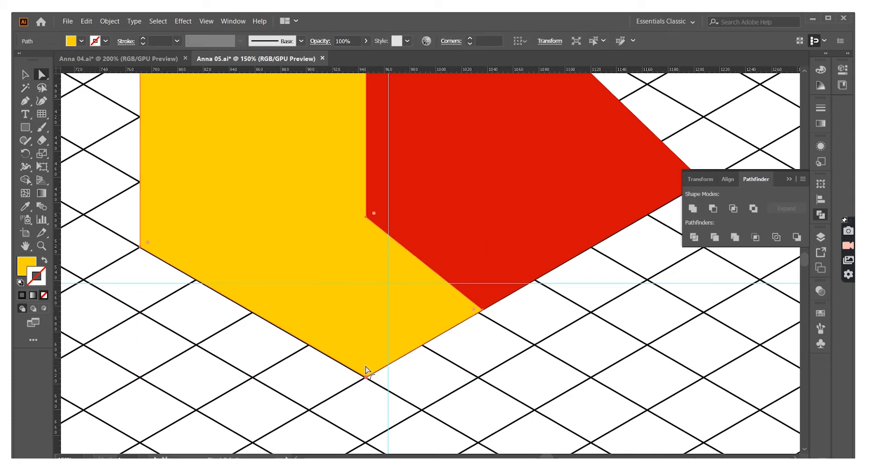
Bring the front red triangle to the front so it covers the lower patch
click(26, 78)
right_click(484, 147)
mouse_move(552, 306)
click(630, 303)
click(581, 397)
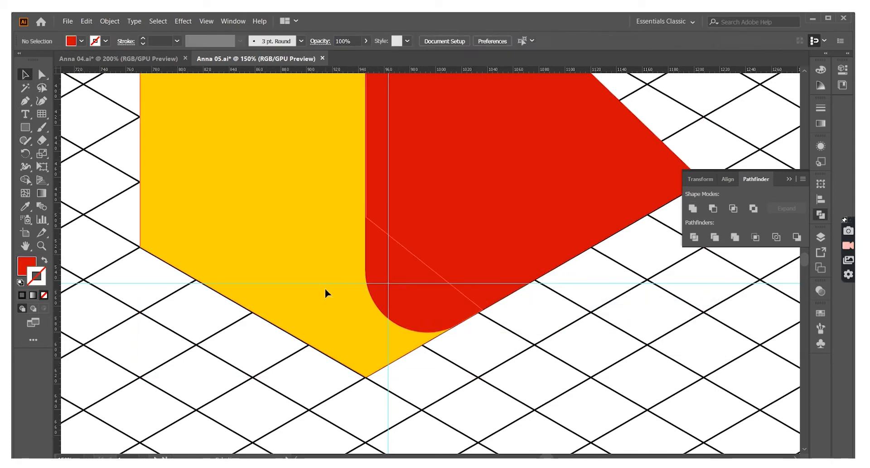
Round the bottom corner of the yellow body so it follows the red triangle's rounded lower corner
click(325, 290)
click(41, 80)
drag(417, 276, 451, 144)
click(571, 347)
Round the yellow body's lower outer corner with a radius of about 111.5 px and delete the leftover shape behind it
scroll(192, 306, up, 3)
click(140, 320)
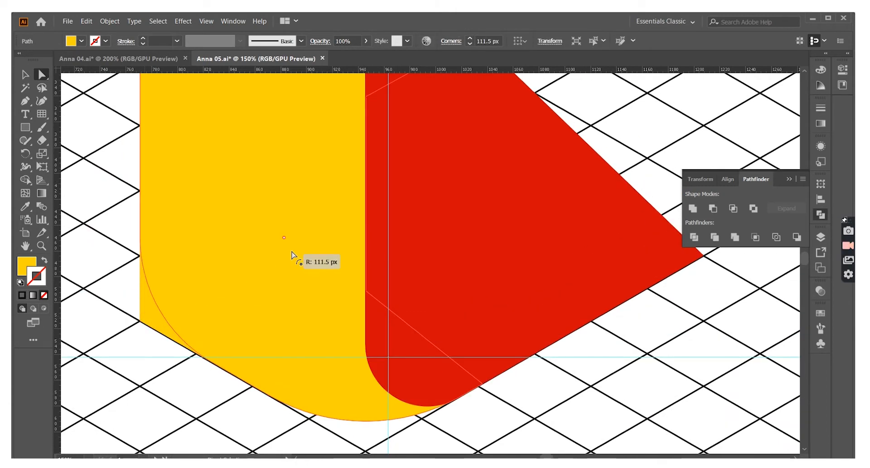
click(149, 389)
click(152, 314)
key(Delete)
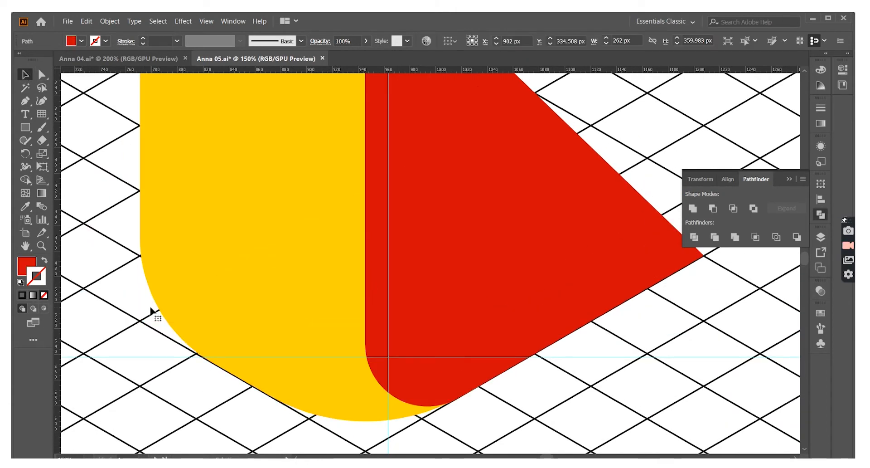
Examine the rounded yellow body and red face up close and as a whole
key(ctrl+minus)
key(ctrl+minus)
key(ctrl+minus)
key(ctrl+equal)
key(ctrl+equal)
scroll(112, 368, up, 1)
scroll(341, 278, up, 3)
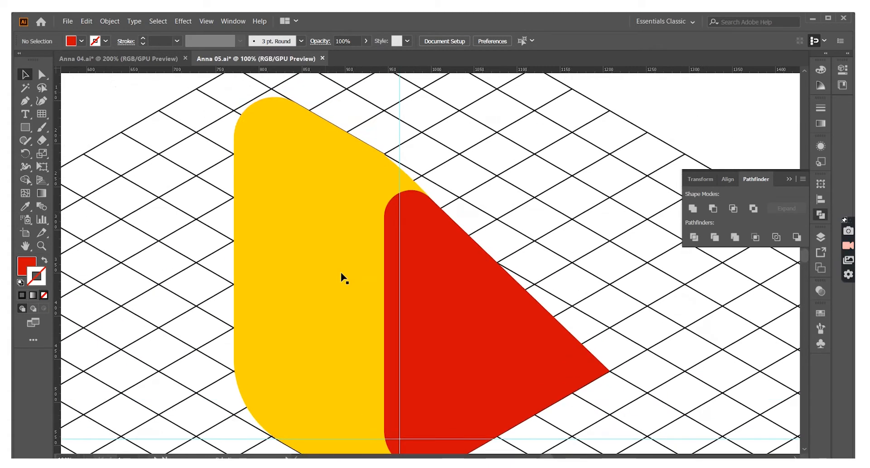
click(354, 225)
click(491, 194)
scroll(491, 188, down, 2)
key(ctrl+minus)
key(ctrl+minus)
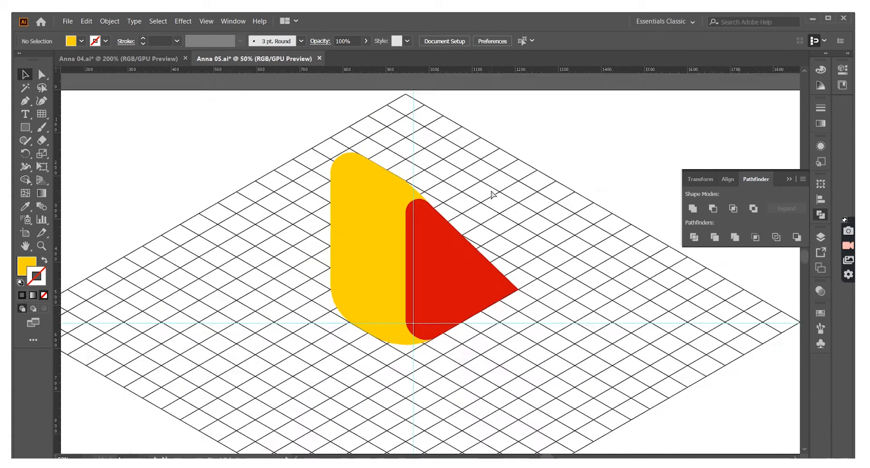
Set the red triangle's opacity to 54% so the grid beneath can guide the eye
key(ctrl+equal)
key(ctrl+equal)
key(ctrl+equal)
click(464, 198)
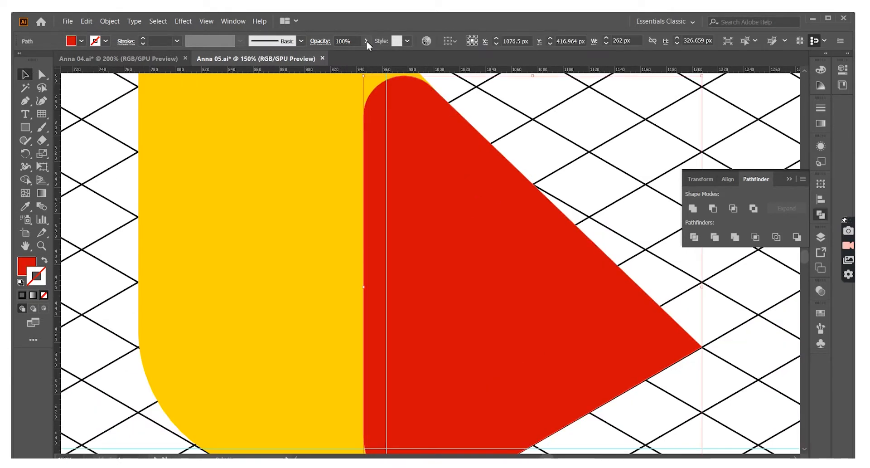
click(366, 41)
drag(390, 52, 368, 53)
click(542, 89)
Draw a closed parallelogram about 80 px wide with the Pen tool along the grid near the red face's upper corner and fill it white
click(24, 100)
click(386, 180)
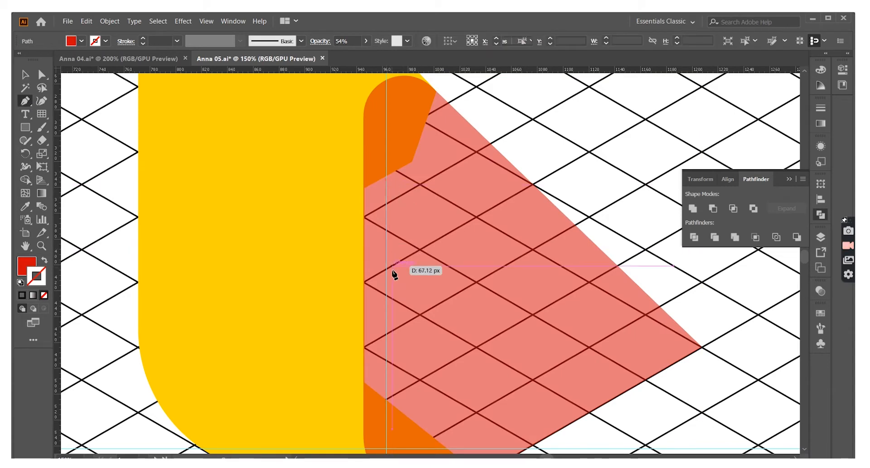
click(388, 294)
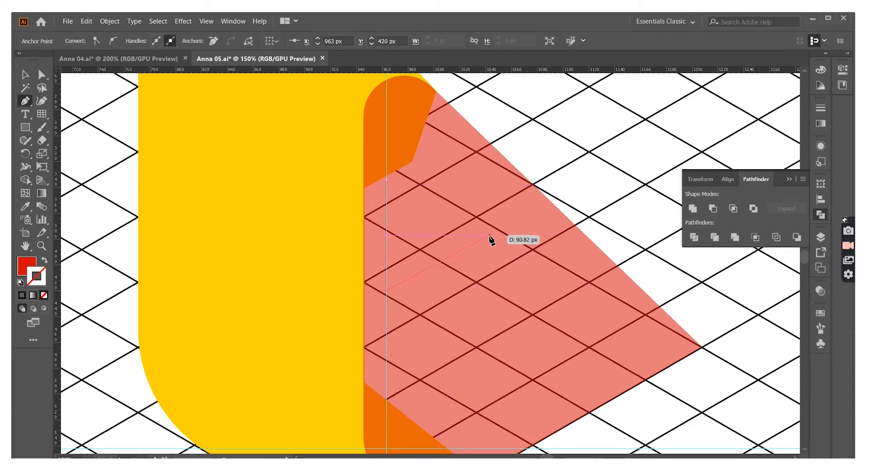
click(489, 234)
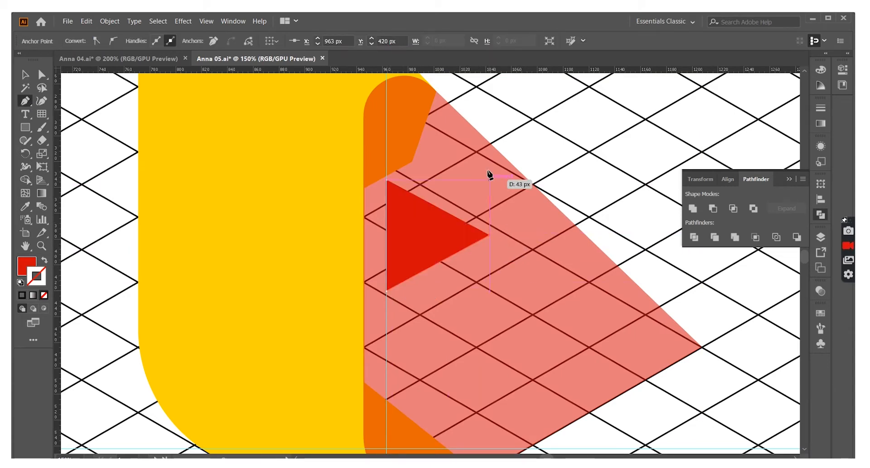
click(482, 130)
key(ctrl+z)
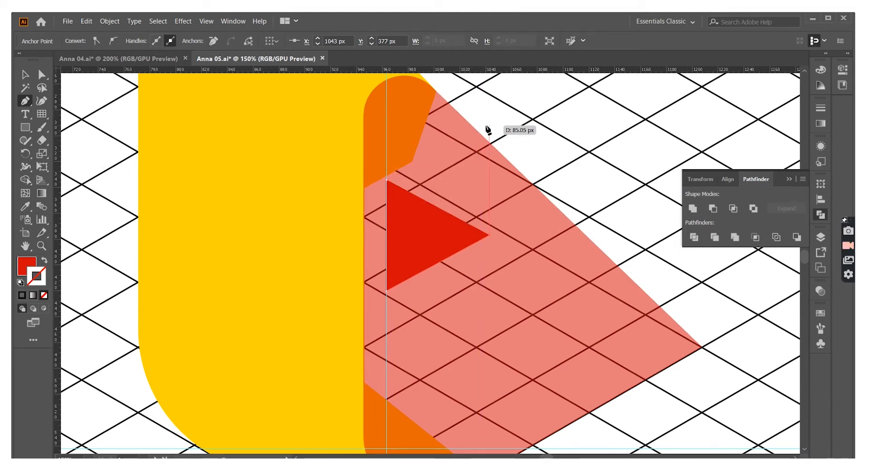
click(489, 125)
click(591, 148)
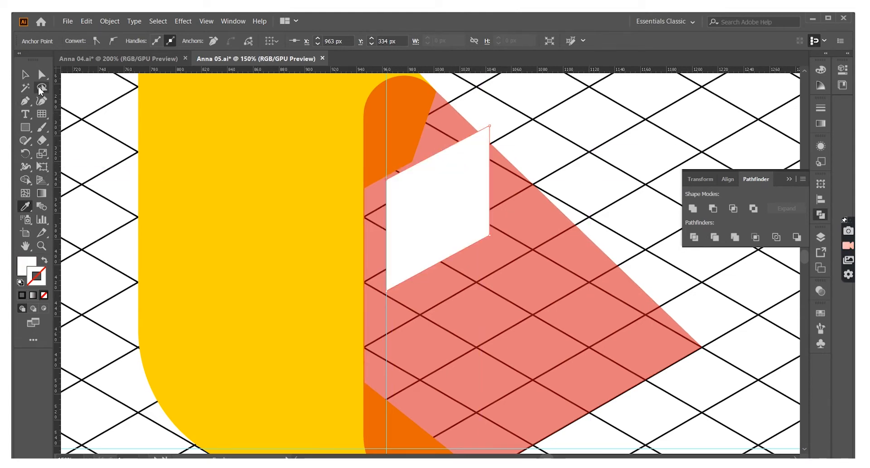
Round the corners of the white parallelogram into a slanted oval eye, with the last corners at about 58 px
key(a)
drag(416, 198, 446, 188)
click(387, 290)
drag(393, 280, 431, 231)
click(488, 235)
drag(425, 171, 424, 171)
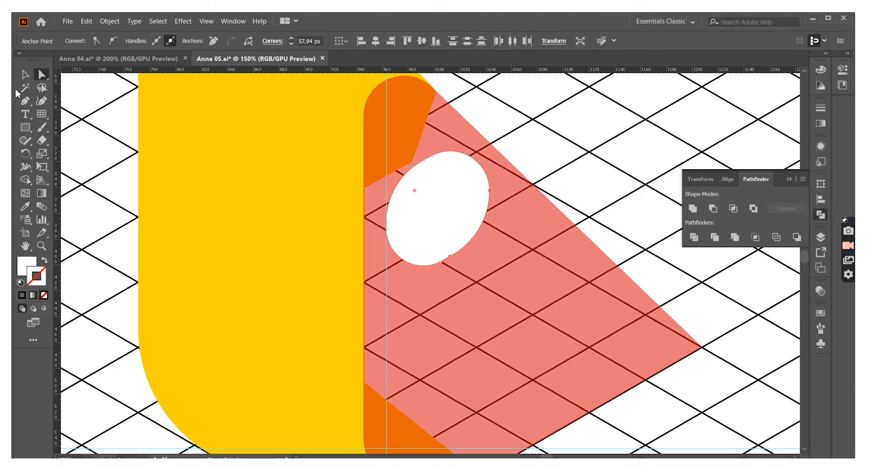
Restore the red triangle's opacity to 100%
click(25, 75)
click(503, 173)
click(367, 41)
drag(343, 54, 364, 54)
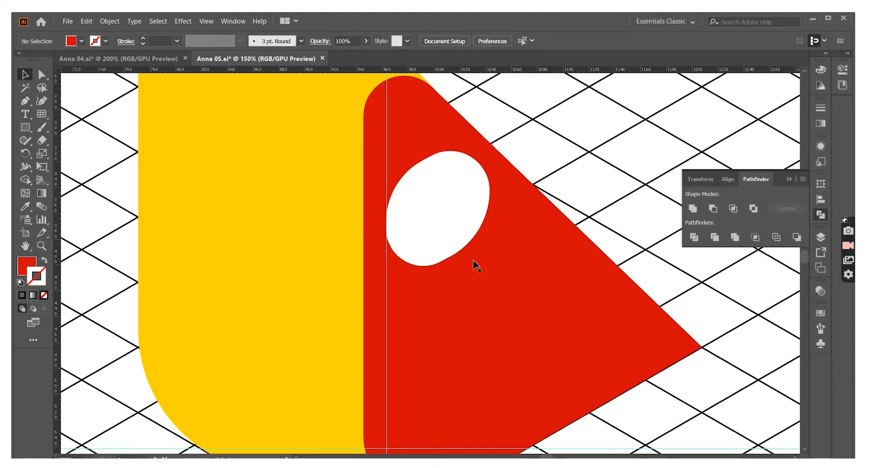
Make a centred half-size copy of the white eye, about 40 by 44 px, and fill it with black 000000
click(475, 244)
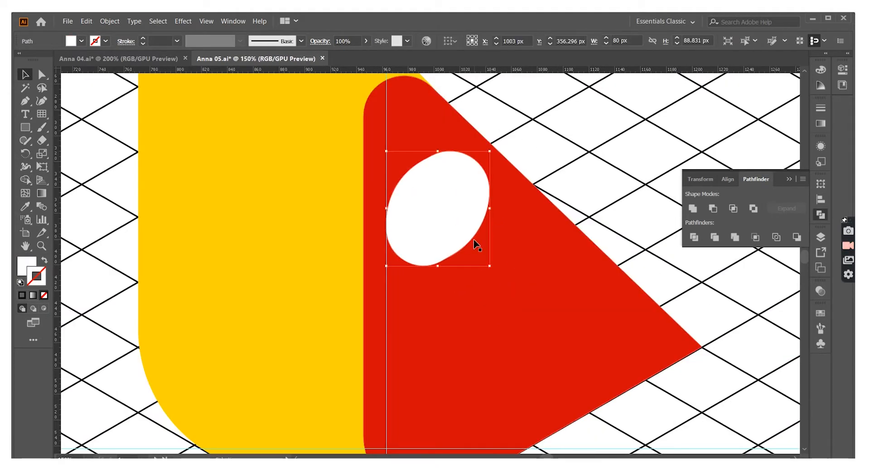
drag(489, 266, 463, 240)
double_click(26, 266)
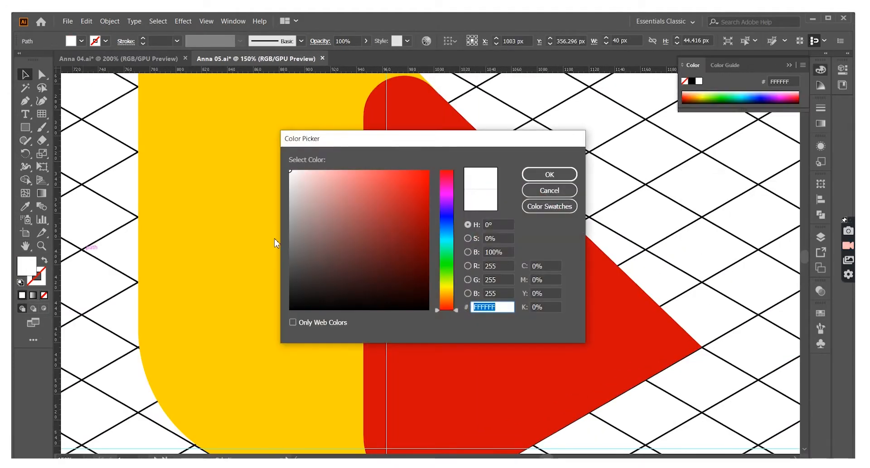
text(000000)
key(Return)
Bring the black pupil to the front of the white eye
right_click(422, 223)
mouse_move(508, 381)
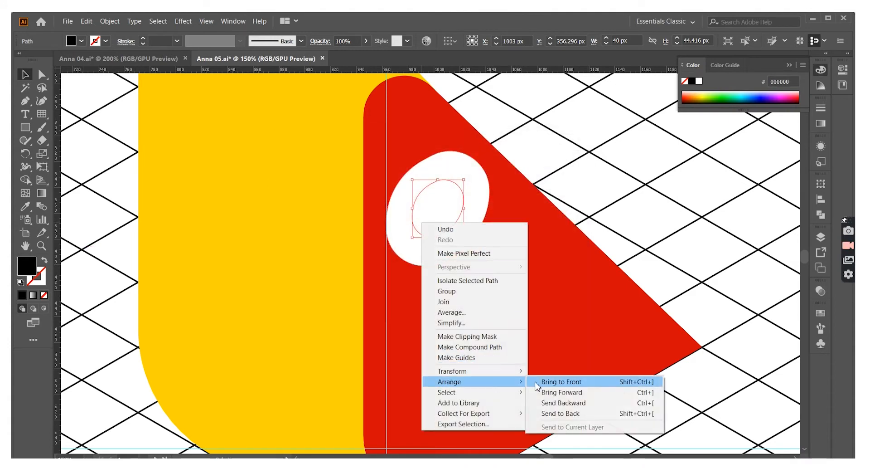
click(536, 383)
click(604, 164)
key(ctrl+minus)
key(ctrl+minus)
key(ctrl+minus)
key(ctrl+minus)
key(ctrl+plus)
key(ctrl+plus)
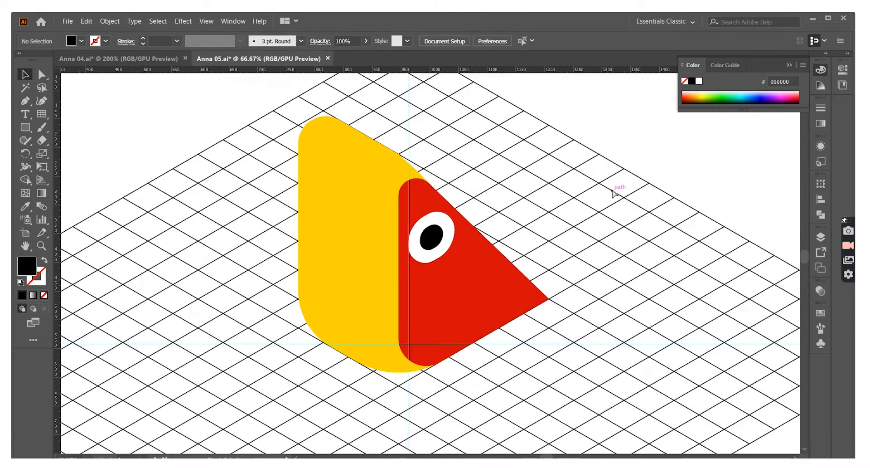
Draw a closed slanted stripe with the Pen tool across the red face, from its upper edge to its lower edge beyond the eye
key(ctrl+plus)
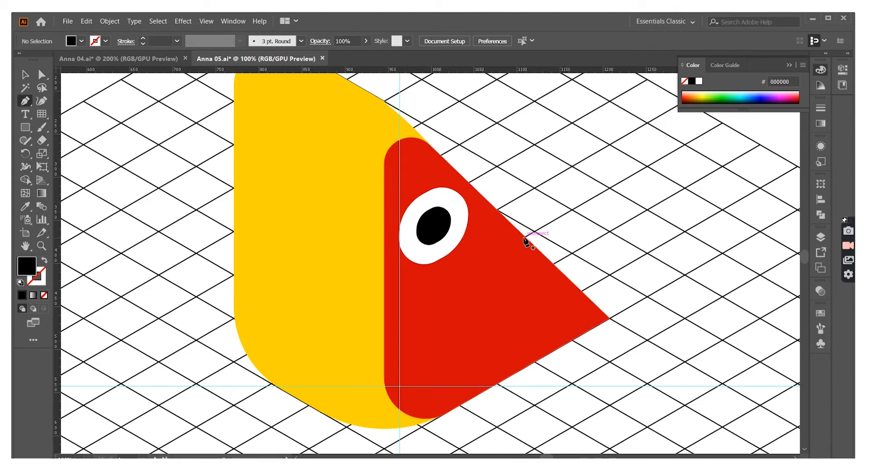
click(524, 238)
click(500, 383)
click(515, 373)
key(ctrl+plus)
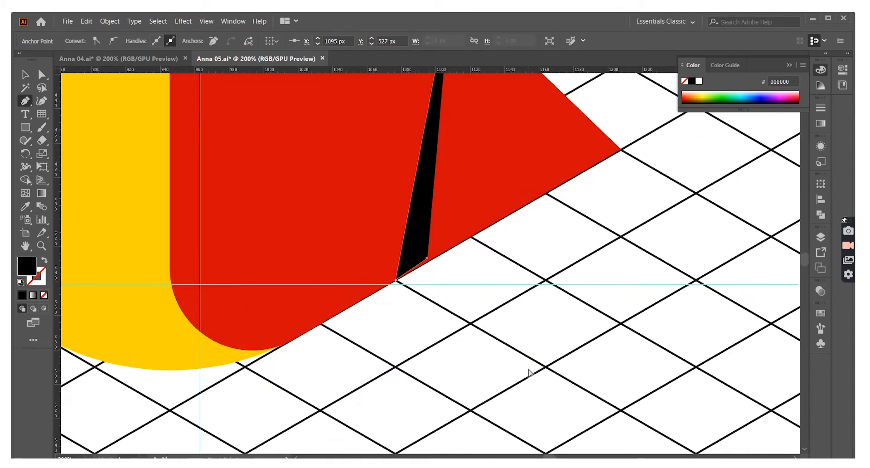
key(ctrl+z)
click(433, 258)
scroll(472, 138, up, 3)
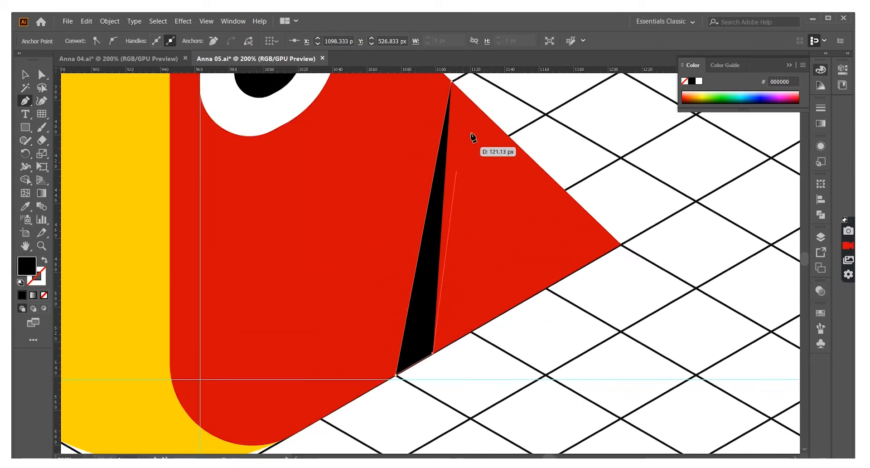
click(479, 109)
click(565, 128)
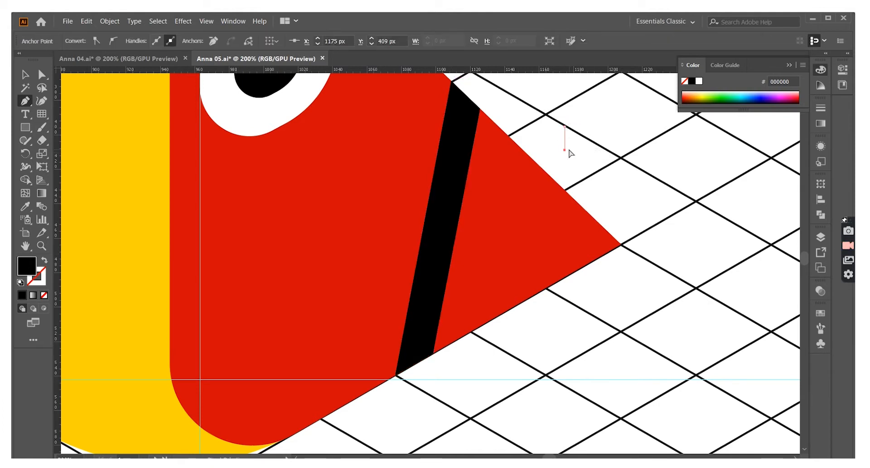
key(ctrl+z)
Fill the slanted stripe with white sampled from the artboard and deselect it
key(i)
click(569, 151)
click(25, 75)
click(192, 167)
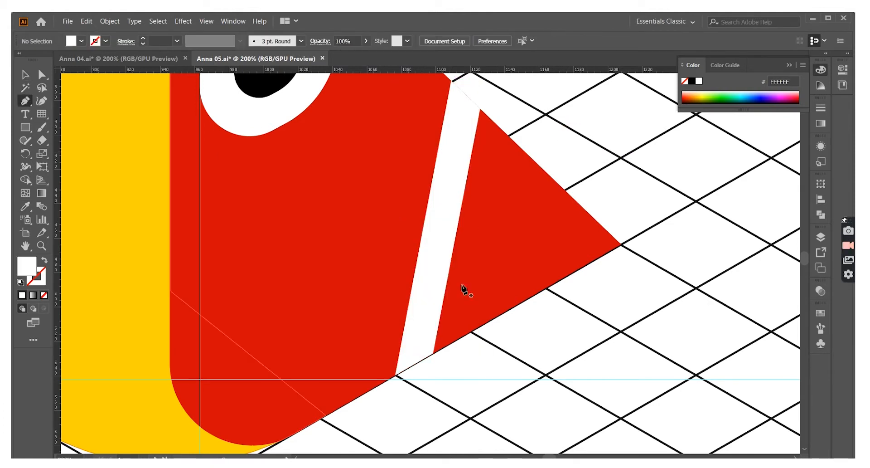
Draw a second white slanted stripe nearer the beak tip and adjust its upper anchor to make it parallel to the first
click(472, 332)
click(505, 312)
click(537, 164)
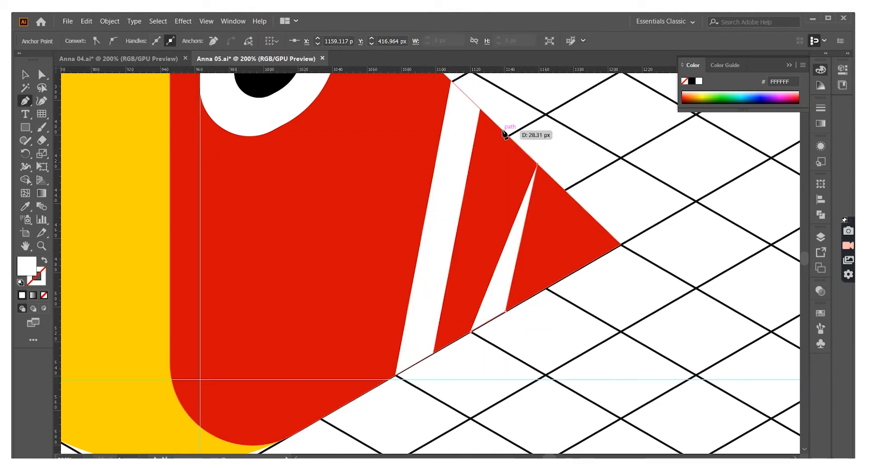
click(504, 132)
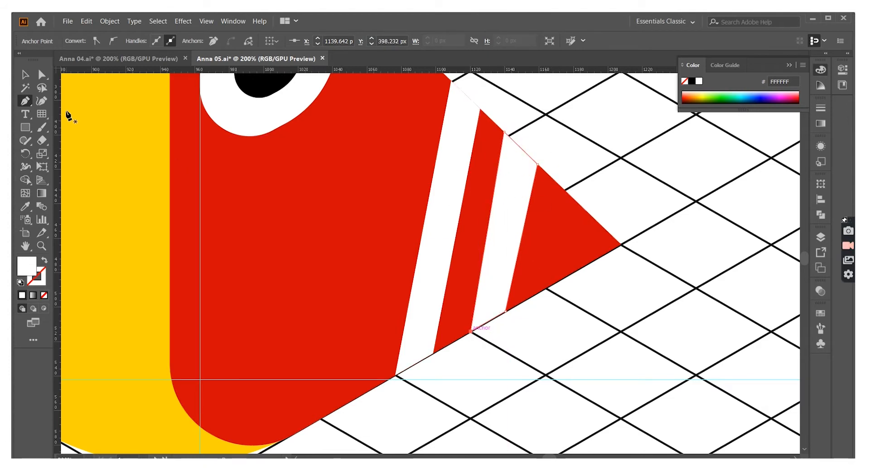
key(a)
drag(504, 132, 509, 136)
key(ctrl+shift+a)
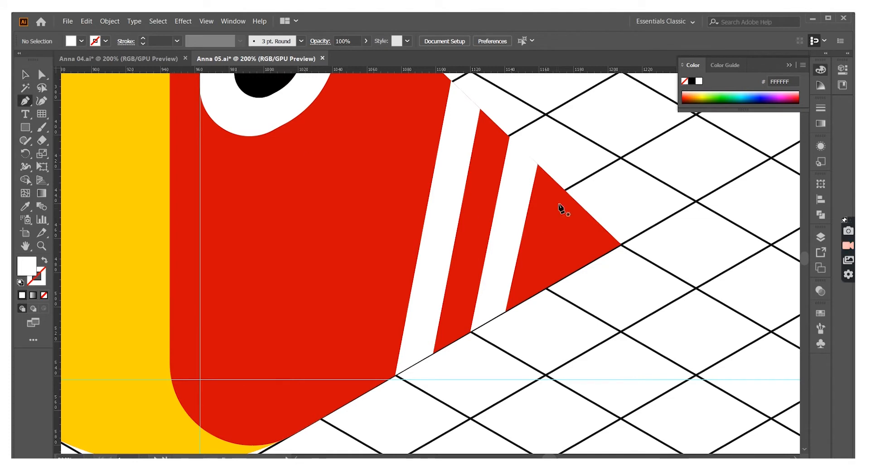
Draw a closed white shape covering the beak tip and shift its upper anchor along the red edge
click(557, 184)
click(540, 291)
click(622, 245)
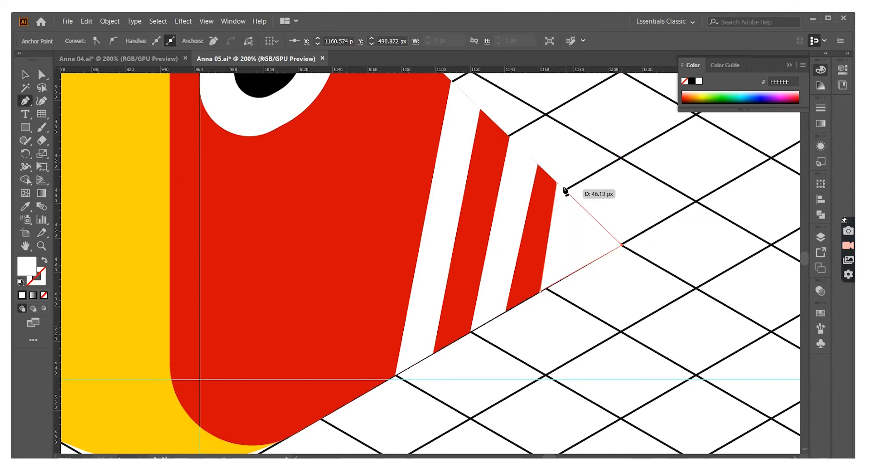
click(557, 182)
key(a)
drag(557, 182, 564, 189)
click(604, 201)
Fine-tune the white tip's upper anchor to X 1174 px, Y 432 px on the red edge and turn off pixel snapping
click(581, 234)
key(ctrl+plus)
key(ctrl+plus)
key(ctrl+plus)
key(ctrl+plus)
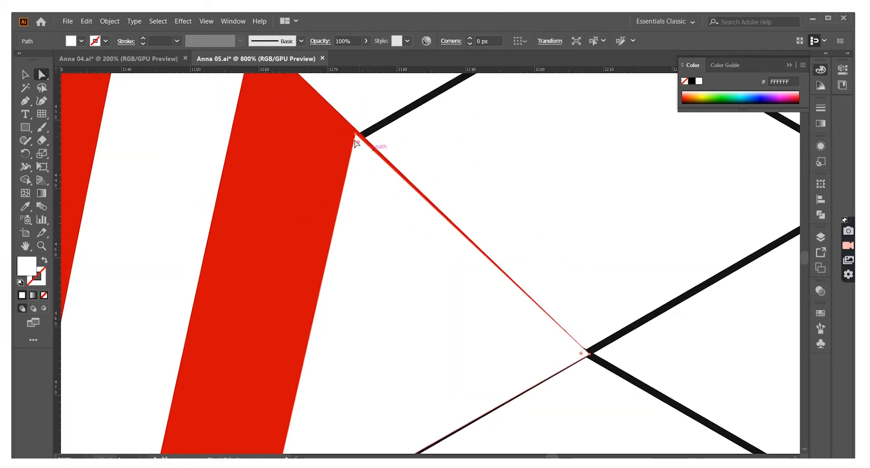
drag(357, 136, 358, 133)
click(206, 21)
click(212, 408)
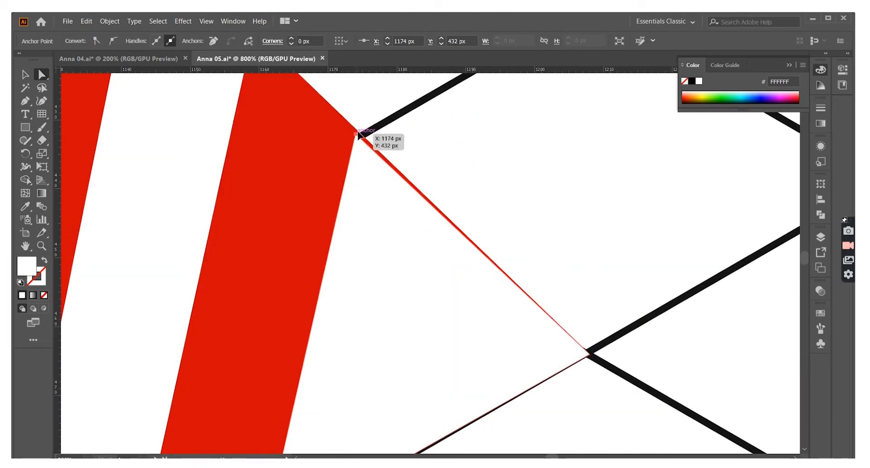
click(464, 178)
Set the yellow body's opacity to 41% so the grid shows through it
key(ctrl+minus)
key(ctrl+minus)
key(ctrl+minus)
key(ctrl+minus)
key(ctrl+minus)
key(ctrl+minus)
key(ctrl+minus)
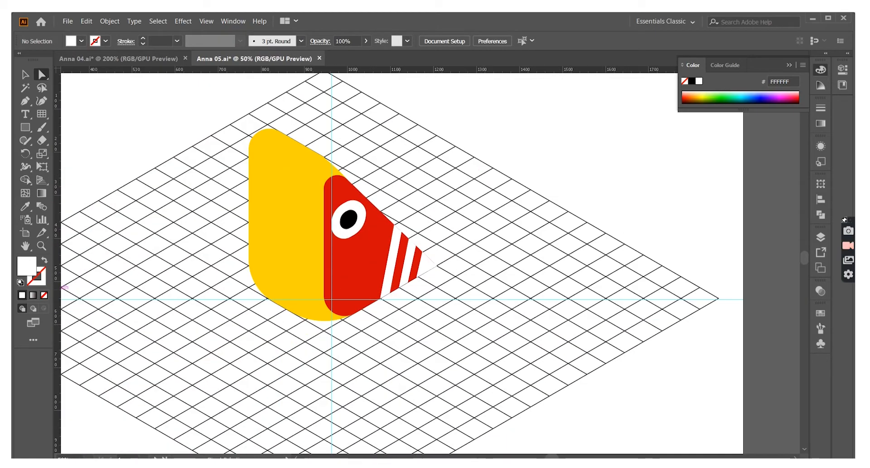
click(26, 75)
scroll(319, 235, left, 3)
click(318, 235)
click(365, 42)
drag(367, 55, 340, 55)
click(479, 166)
Place a vertical guide through the middle of the yellow body
key(ctrl+plus)
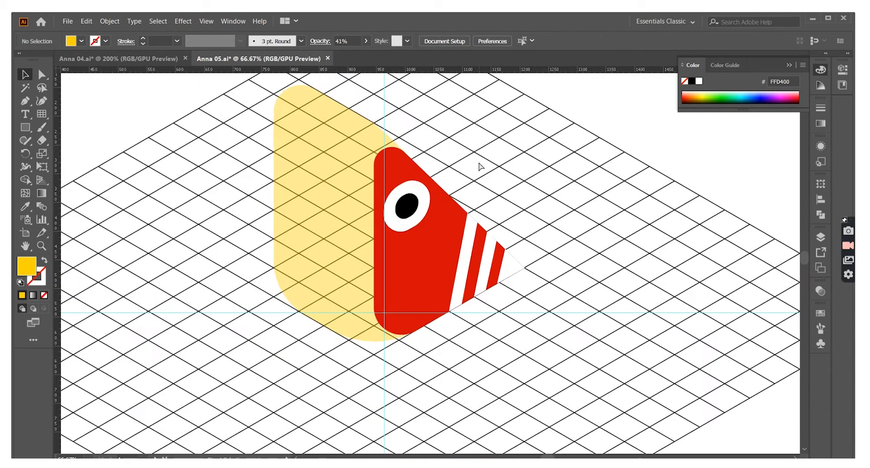
key(ctrl+plus)
key(ctrl+plus)
scroll(480, 167, left, 3)
scroll(480, 166, up, 5)
key(ctrl+minus)
key(ctrl+minus)
click(41, 245)
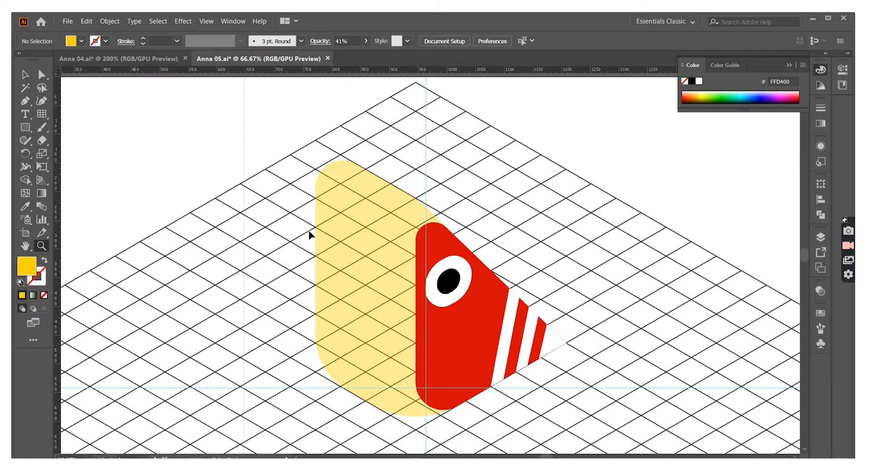
drag(364, 252, 365, 252)
click(258, 239)
key(ctrl+plus)
scroll(258, 239, right, 8)
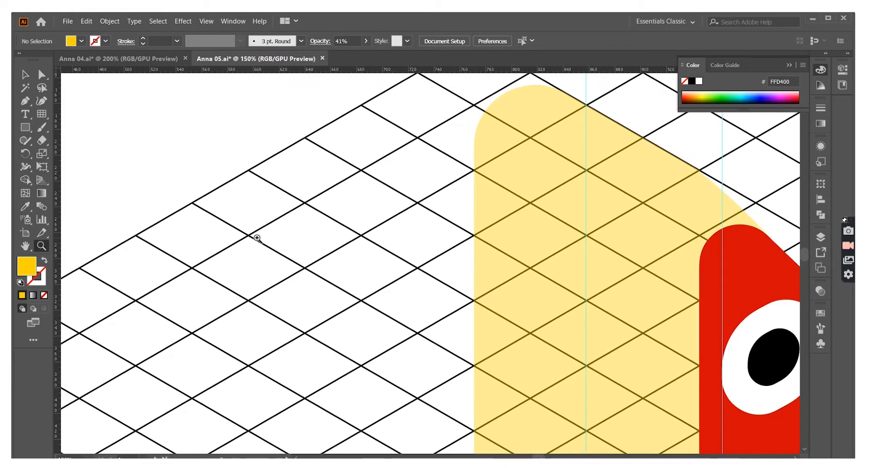
Draw a closed yellow triangle with the Pen tool on the body's side, its long point extending past the body's outer edge
click(28, 102)
scroll(400, 228, right, 3)
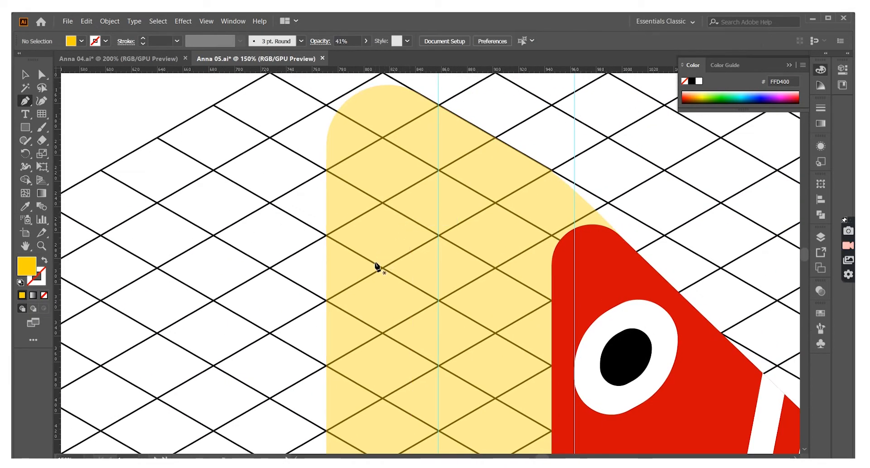
click(386, 230)
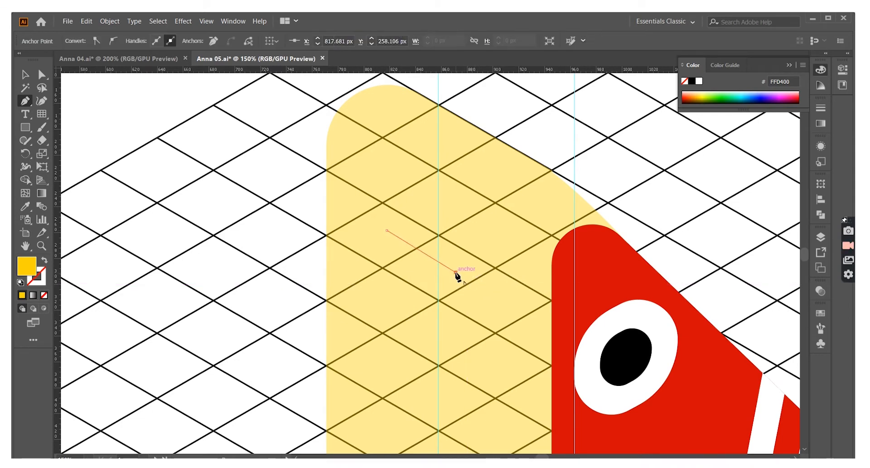
click(456, 273)
scroll(453, 274, down, 2)
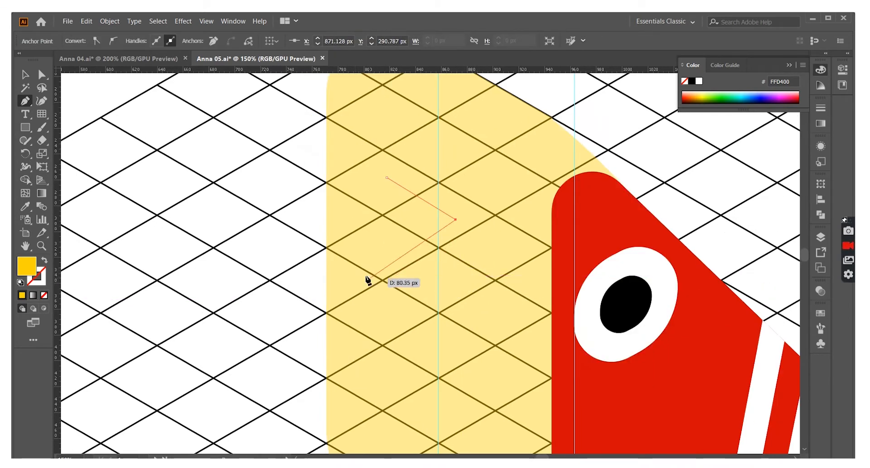
click(286, 274)
click(387, 177)
key(ctrl+minus)
key(ctrl+minus)
key(ctrl+minus)
key(ctrl+minus)
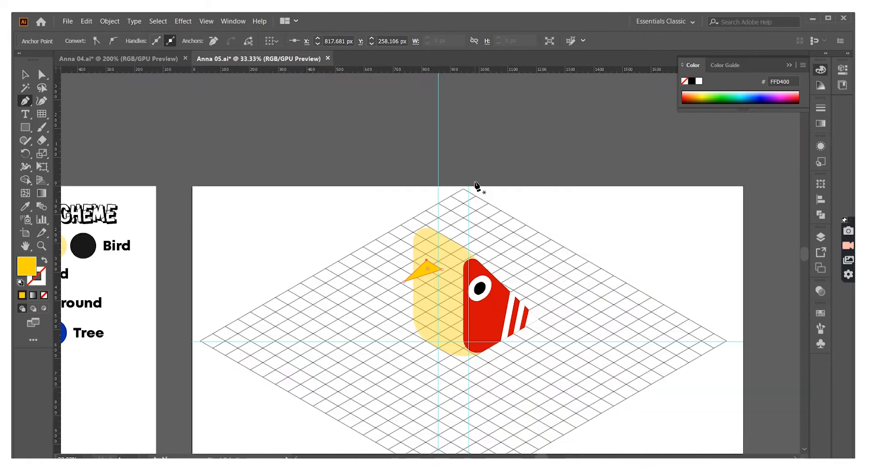
Recolour the yellow triangle on the body's side with the red fill D10909
click(72, 95)
key(ctrl+plus)
key(ctrl+plus)
key(ctrl+plus)
key(ctrl+plus)
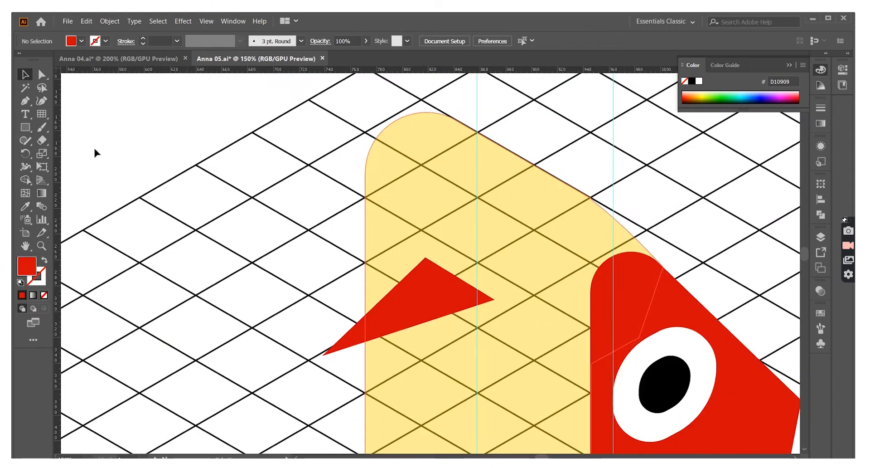
Draw a four-sided face with the Pen tool below the red triangle's long lower edge to give the wing thickness
click(25, 101)
scroll(379, 254, down, 2)
click(324, 301)
scroll(328, 313, down, 2)
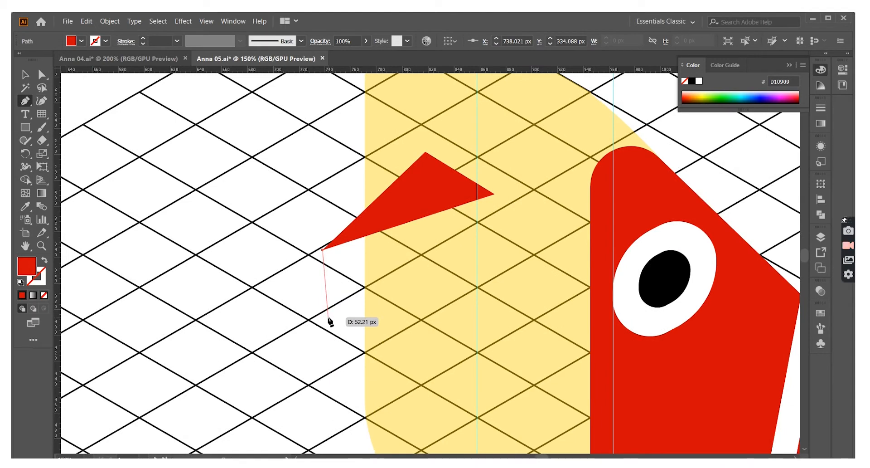
click(325, 320)
click(494, 269)
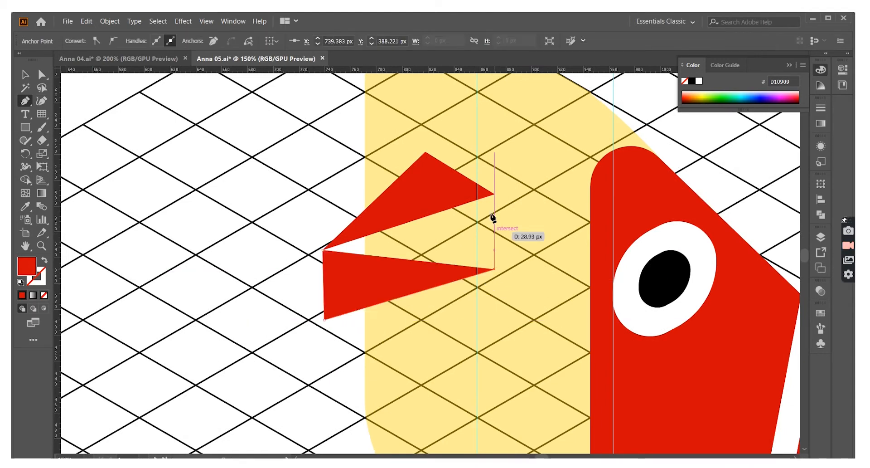
click(494, 194)
key(v)
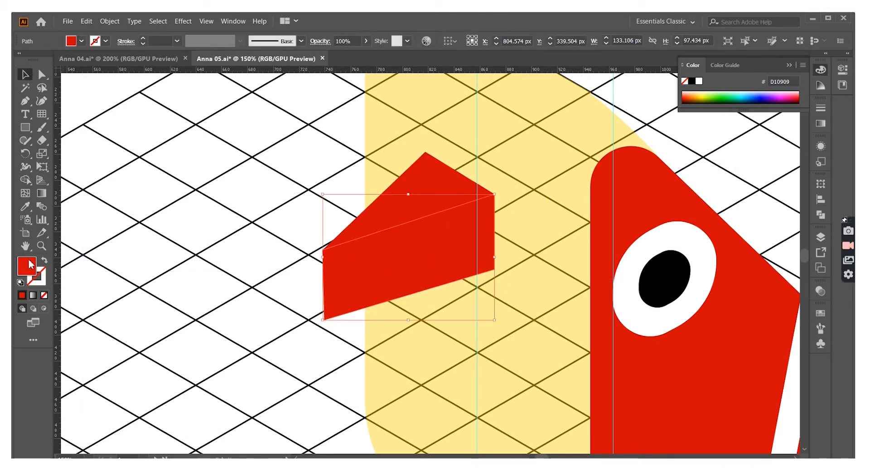
Fill the wing's lower side face with the darker red AD0B0B
double_click(26, 266)
click(545, 180)
click(191, 188)
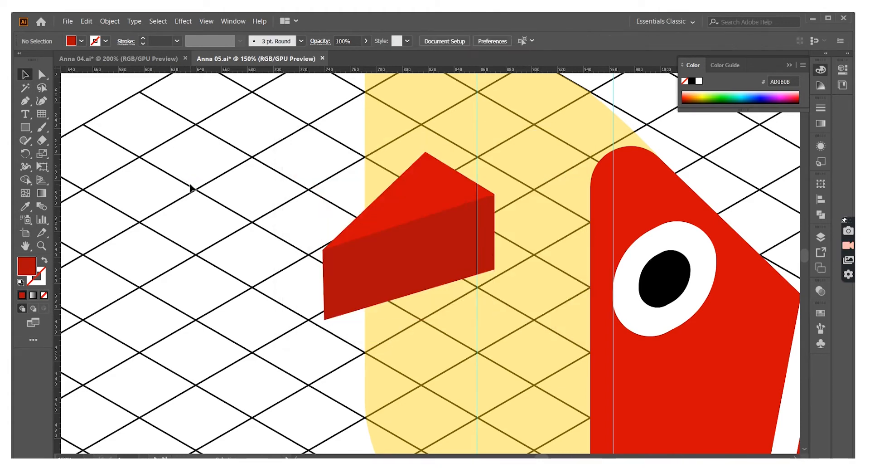
Restore the yellow body's opacity to 100%
key(ctrl+minus)
key(ctrl+minus)
click(457, 200)
click(366, 41)
drag(339, 53, 368, 54)
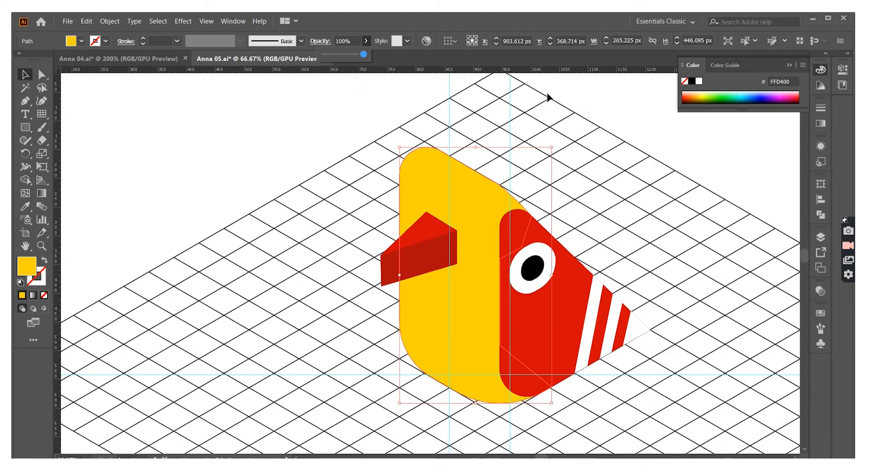
click(549, 96)
Draw a triangular shadow shape with the Pen tool on the yellow body directly beneath the wing
scroll(636, 245, down, 3)
key(ctrl+plus)
key(ctrl+plus)
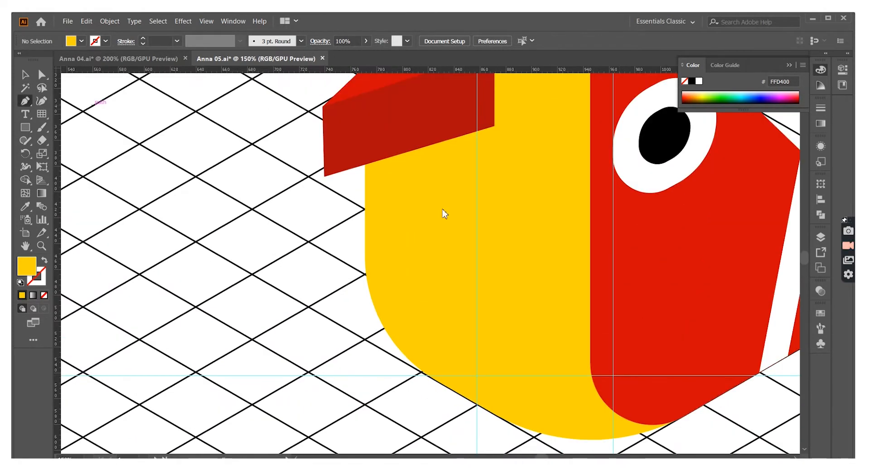
click(494, 126)
click(365, 211)
click(366, 164)
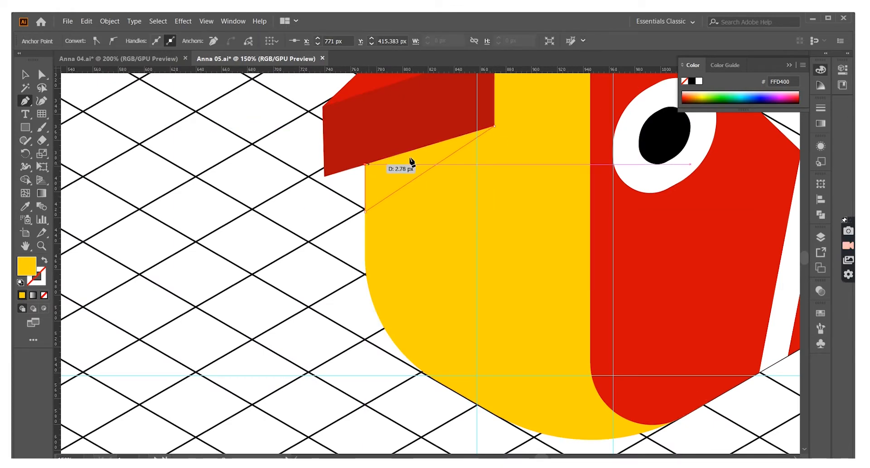
Fill the wing's shadow with A3860A and lower its opacity to 14%
double_click(30, 267)
text(A3860A)
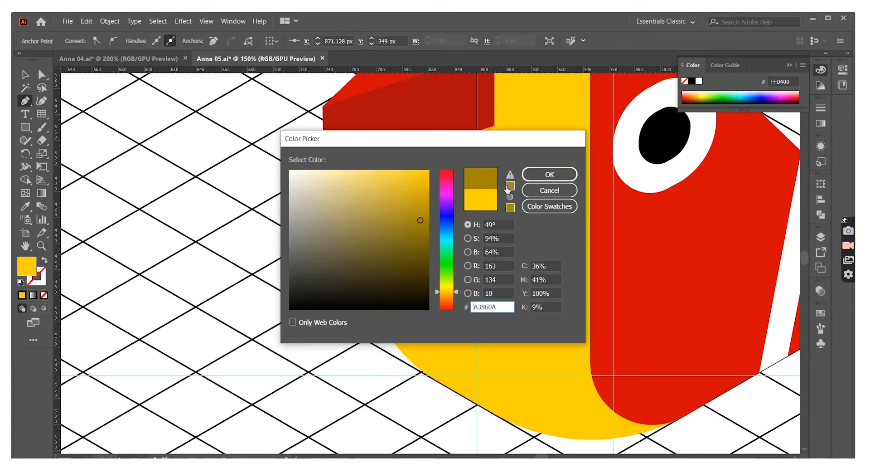
key(Return)
click(366, 41)
drag(368, 53, 330, 52)
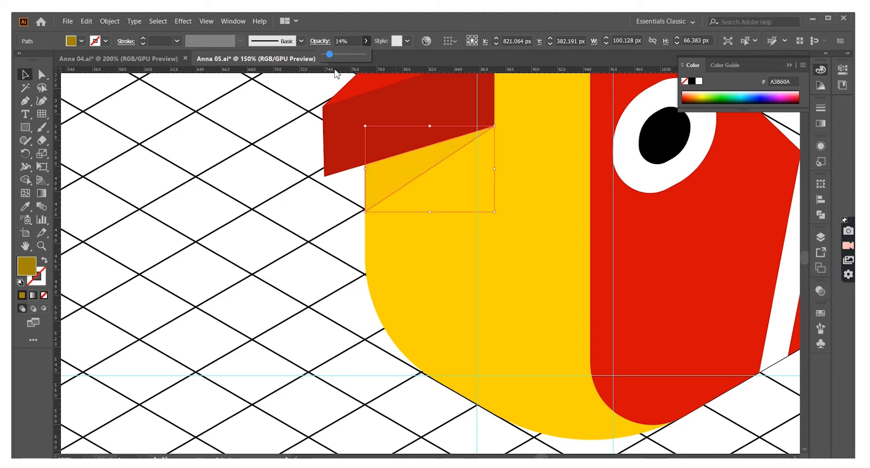
click(305, 255)
Select all the bird's parts and group them
key(ctrl+minus)
key(ctrl+minus)
key(ctrl+minus)
scroll(307, 257, right, 2)
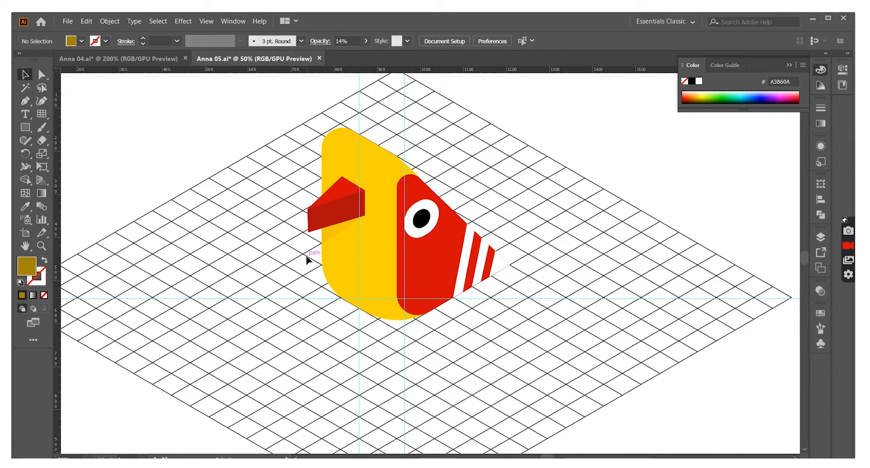
drag(527, 348, 235, 141)
right_click(428, 226)
click(453, 285)
click(521, 338)
Draw a tall vertical leg face with the Pen tool, one grid cell wide, running down from the red face's lower edge
click(820, 237)
key(ctrl+plus)
key(ctrl+plus)
key(ctrl+plus)
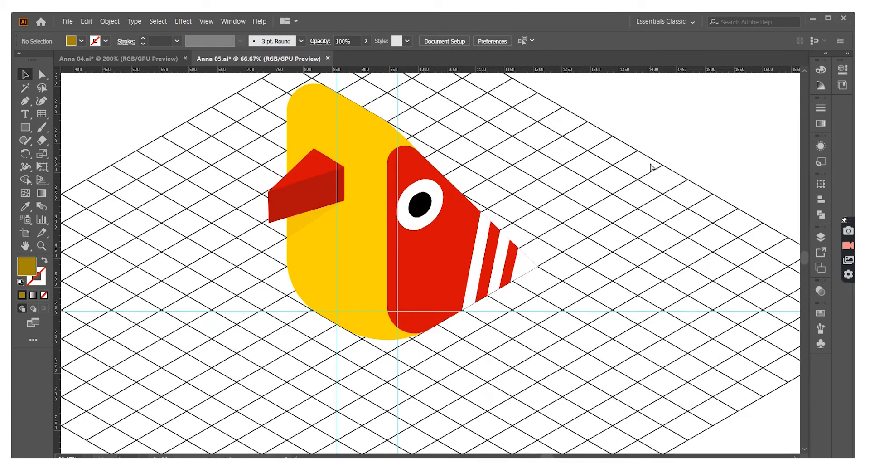
key(p)
scroll(426, 226, down, 1)
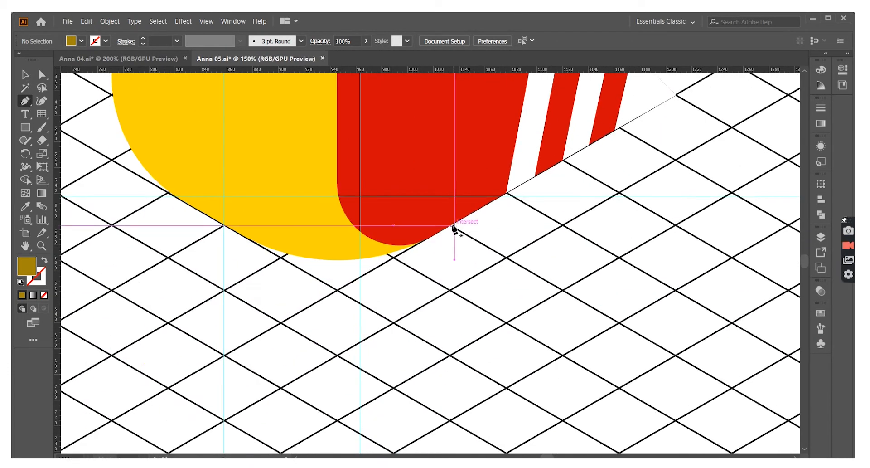
click(451, 229)
scroll(475, 354, down, 3)
click(452, 447)
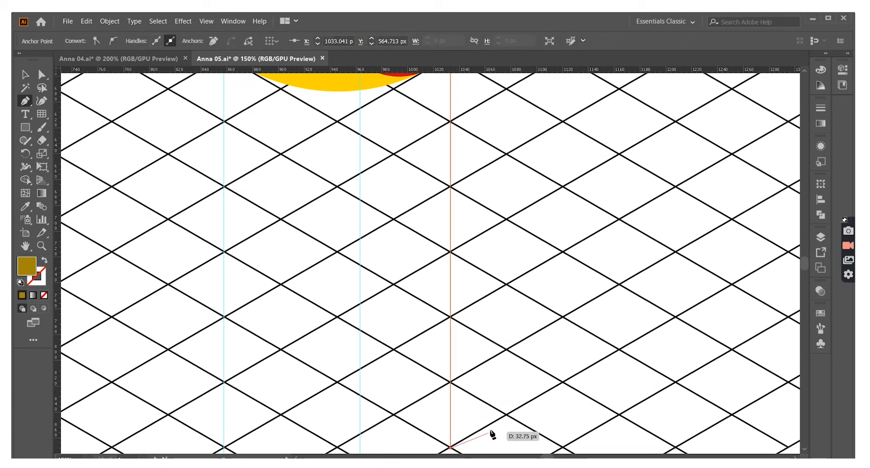
click(507, 413)
scroll(505, 306, up, 3)
click(507, 142)
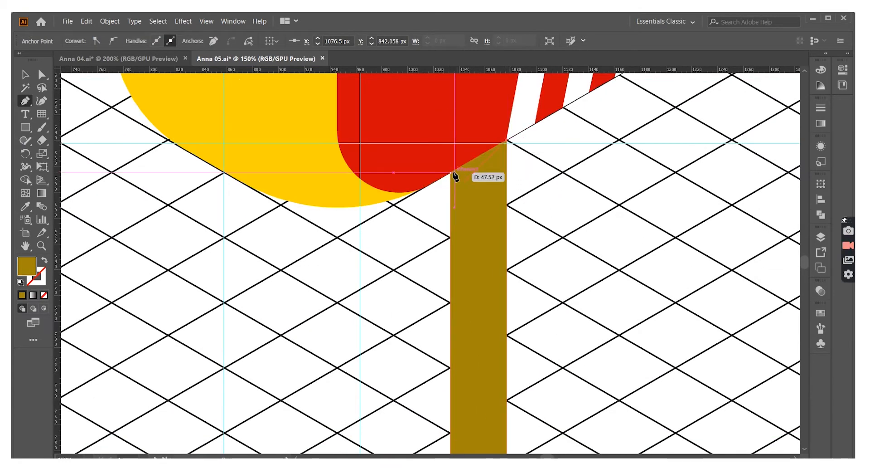
Fill the leg face with the pale yellow from the Bird colour scheme
key(ctrl+minus)
key(ctrl+minus)
key(ctrl+minus)
key(ctrl+minus)
key(ctrl+minus)
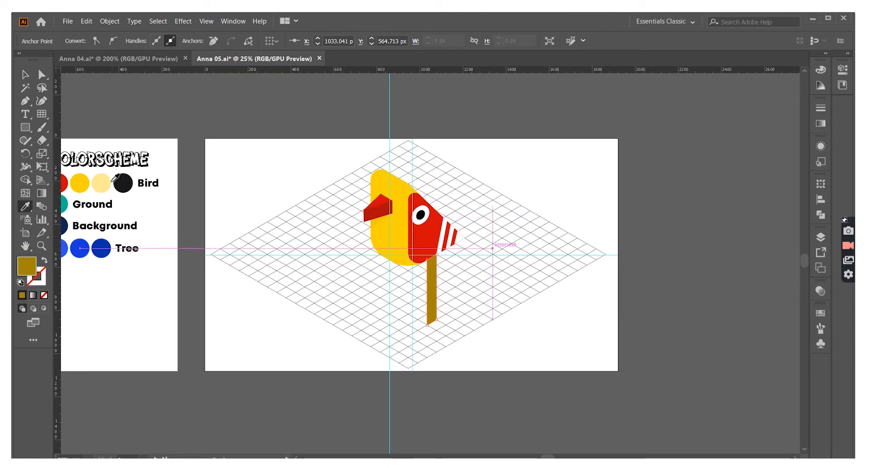
click(106, 183)
click(26, 75)
click(361, 292)
Draw the leg's adjoining second face with the Pen tool, mirroring the first one across their shared vertical edge
key(ctrl+plus)
key(ctrl+plus)
key(ctrl+plus)
key(ctrl+plus)
scroll(364, 315, down, 2)
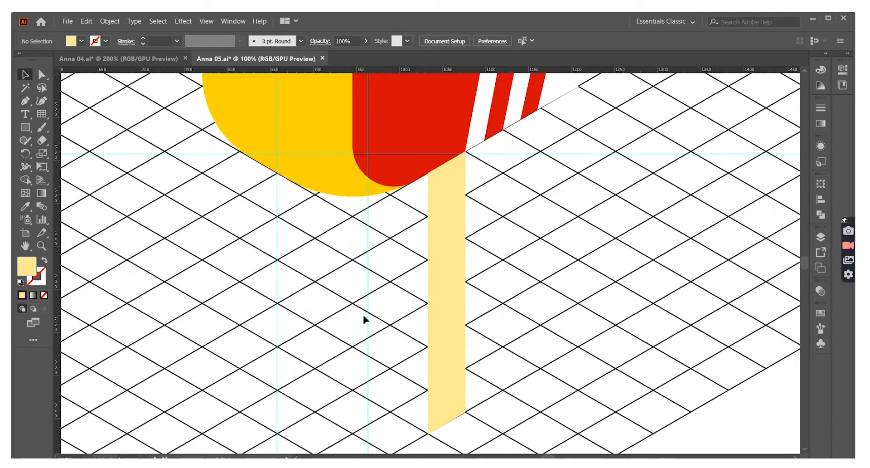
scroll(363, 319, down, 1)
key(p)
click(428, 422)
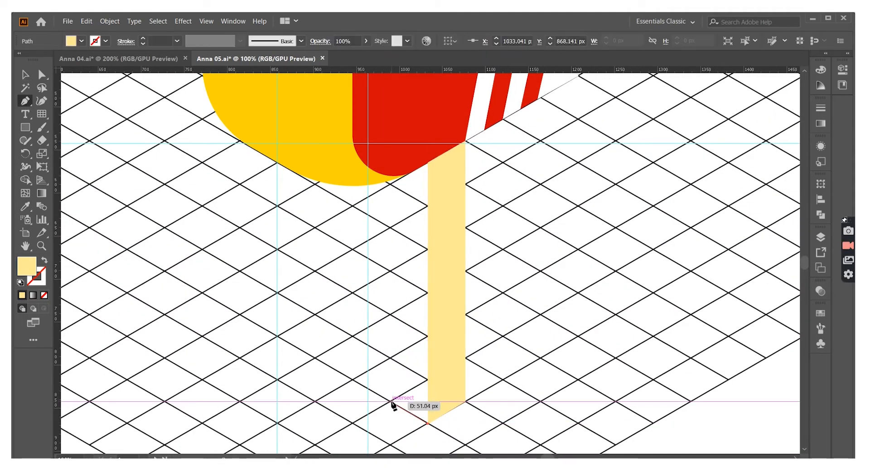
click(390, 141)
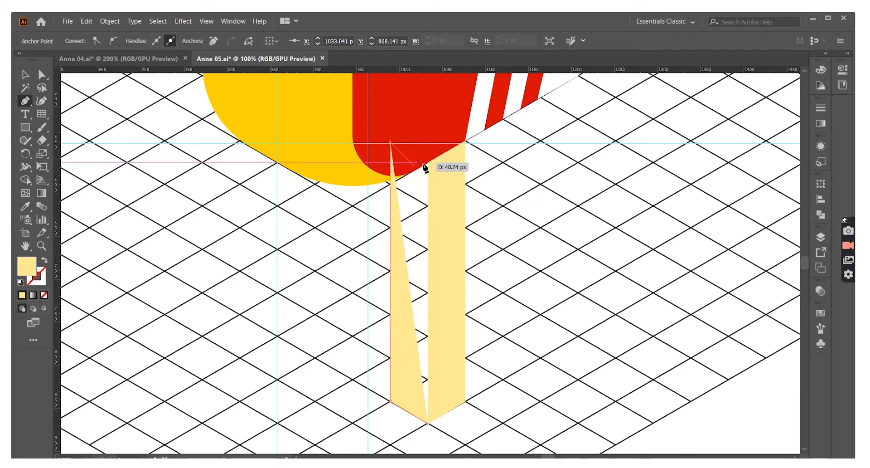
click(428, 162)
click(428, 423)
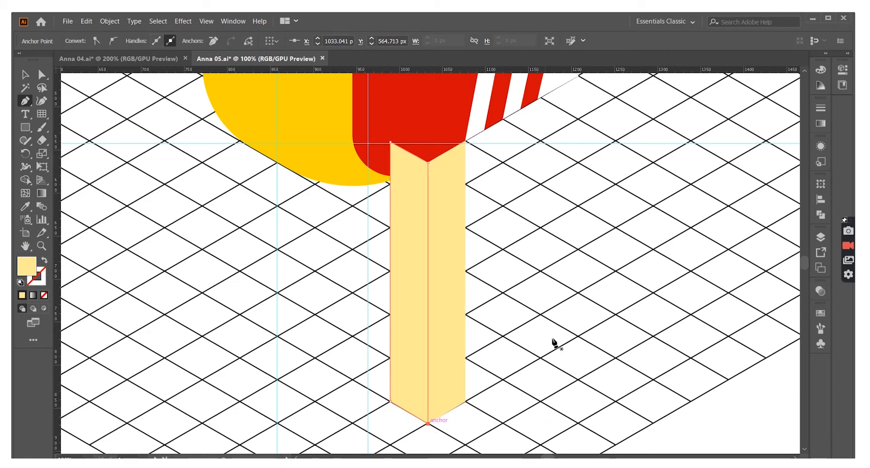
Fill the leg's second face with white
click(557, 299)
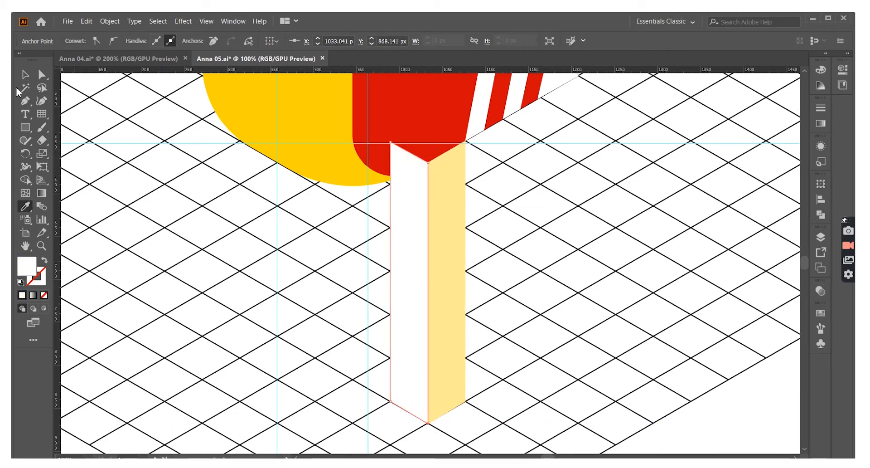
click(25, 75)
click(338, 253)
Select the white and pale yellow leg faces and group them
click(423, 306)
shift+click(441, 315)
right_click(416, 325)
click(448, 186)
click(509, 251)
Bring the bird's body group to the front so that it covers the top of the leg
key(ctrl+minus)
key(ctrl+minus)
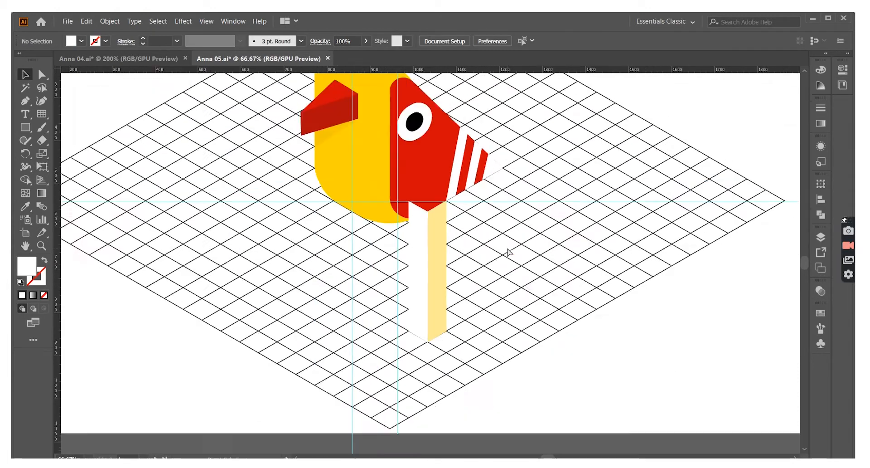
key(ctrl+minus)
key(ctrl+minus)
right_click(445, 198)
mouse_move(476, 316)
click(546, 323)
key(ctrl+shift+a)
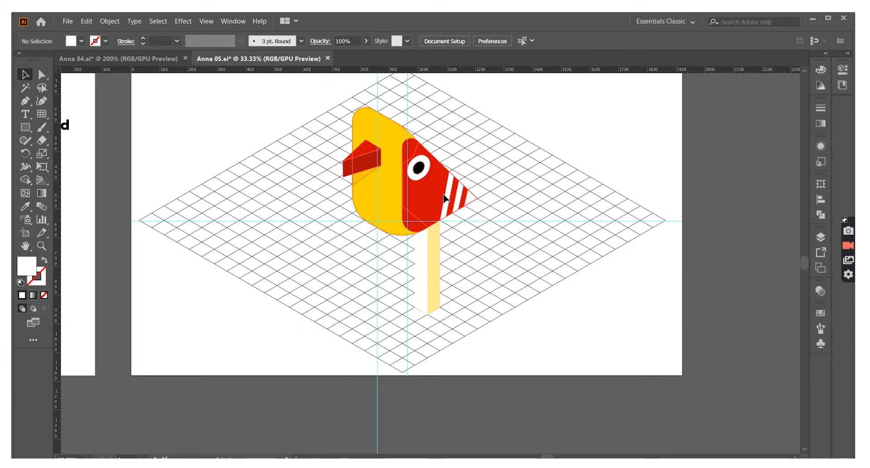
Nudge the body slightly down over the leg and place a copy of the leg under the yellow part of the body
drag(444, 198, 449, 203)
drag(416, 285, 393, 271)
click(514, 266)
Shift the copied leg slightly closer to the original leg
key(ctrl+plus)
key(ctrl+plus)
key(ctrl+plus)
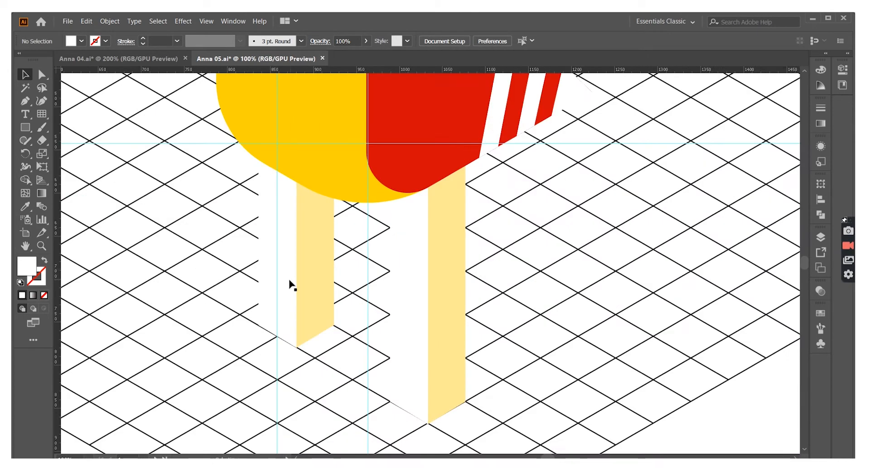
drag(290, 285, 316, 288)
click(501, 277)
Group the body with both legs and move the whole bird to the upper middle of the grid
key(ctrl+minus)
key(ctrl+minus)
key(ctrl+minus)
key(ctrl+minus)
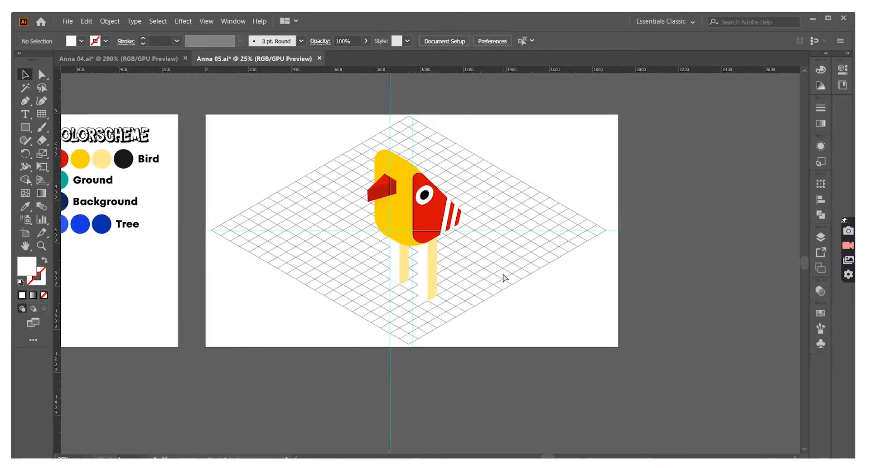
key(ctrl+plus)
drag(348, 131, 347, 129)
key(ctrl+g)
drag(416, 198, 397, 142)
click(510, 256)
scroll(511, 256, up, 2)
drag(381, 177, 396, 198)
click(544, 194)
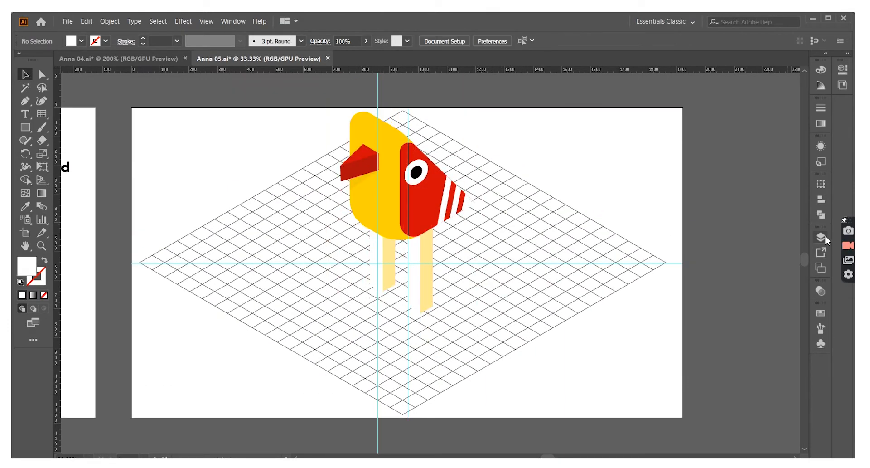
Create a new layer named ground and hide the Bird layer
click(820, 237)
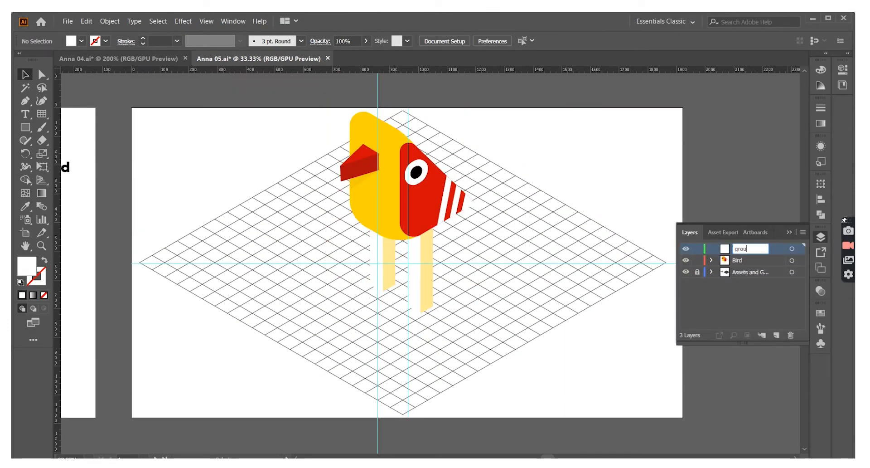
click(686, 261)
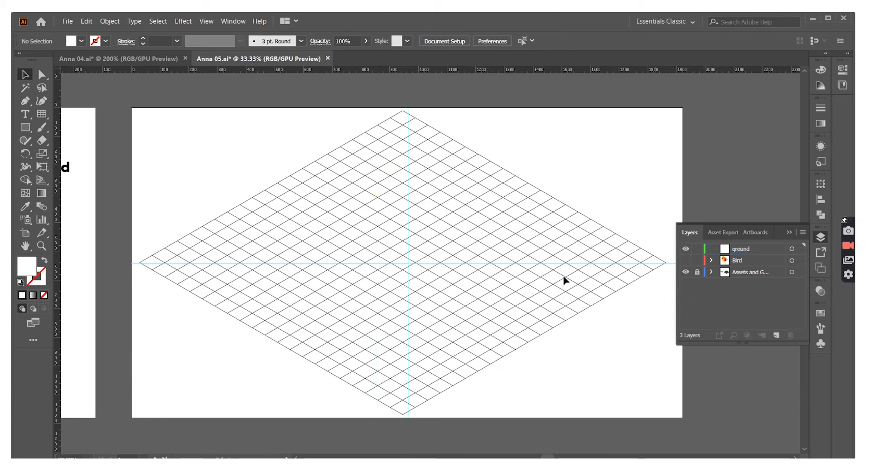
key(ctrl+z)
key(ctrl+minus)
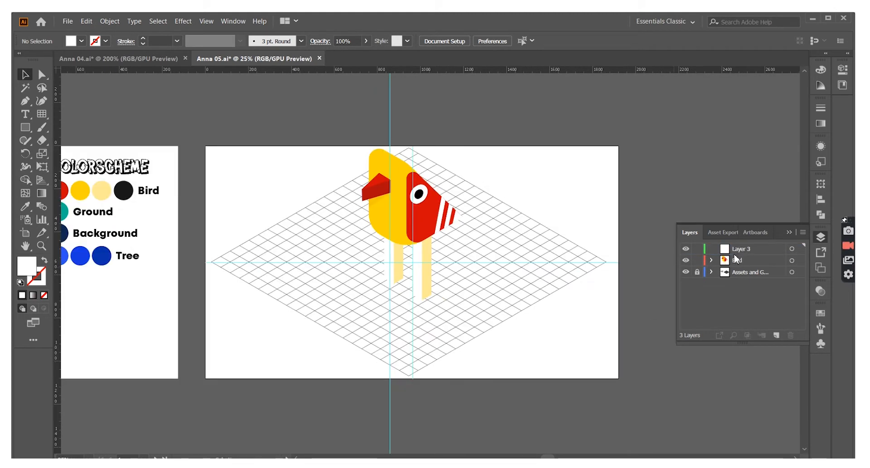
click(686, 260)
Cover the artboard with a rectangle about 2002 × 1146 px, filled with the Ground teal at 30% opacity
drag(25, 128, 50, 127)
drag(194, 136, 627, 384)
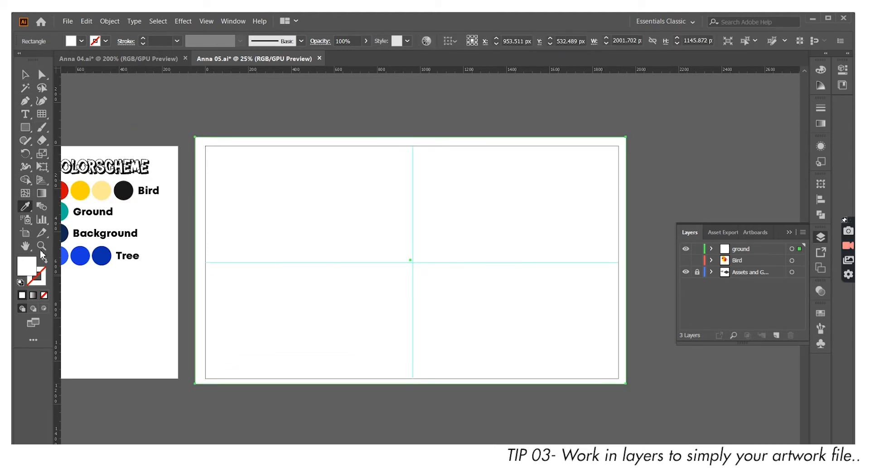
key(i)
click(66, 210)
click(25, 74)
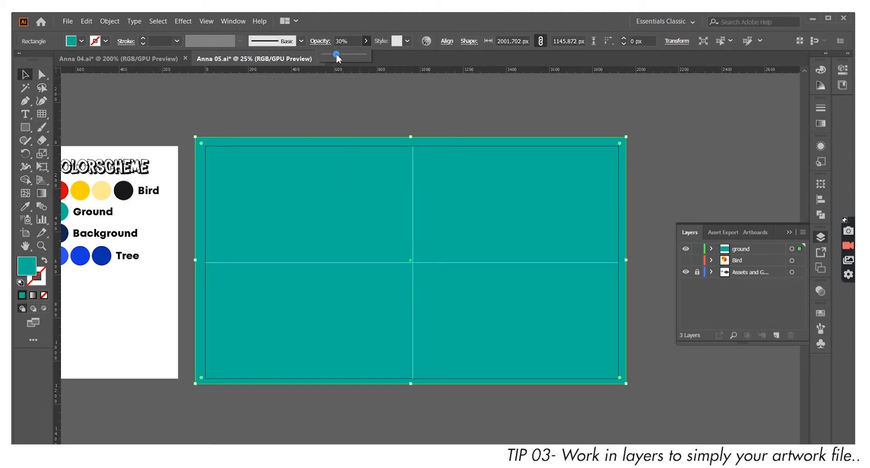
click(446, 114)
Draw a solid teal diamond about 1663 × 957 px with the Pen tool, one cell inside the grid's outer edge
key(ctrl+plus)
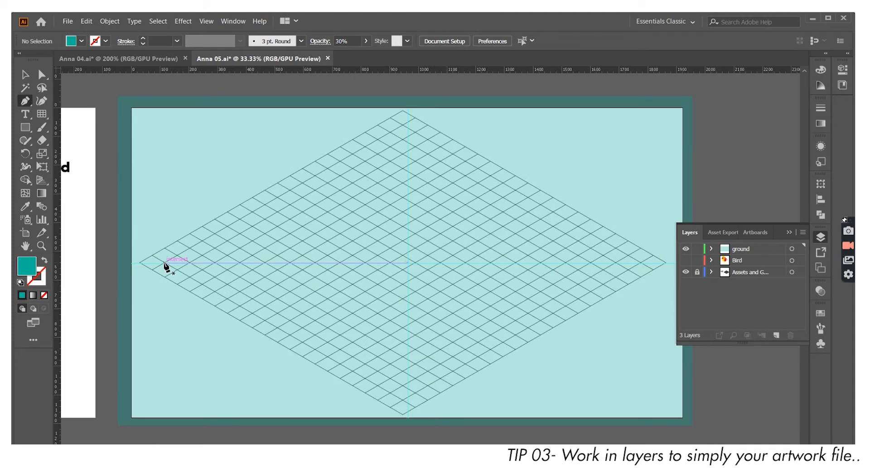
click(402, 125)
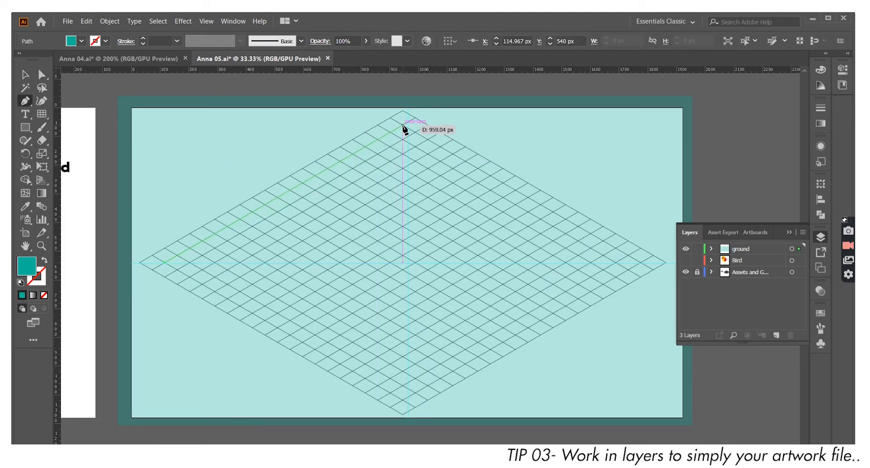
click(641, 263)
drag(402, 399, 425, 392)
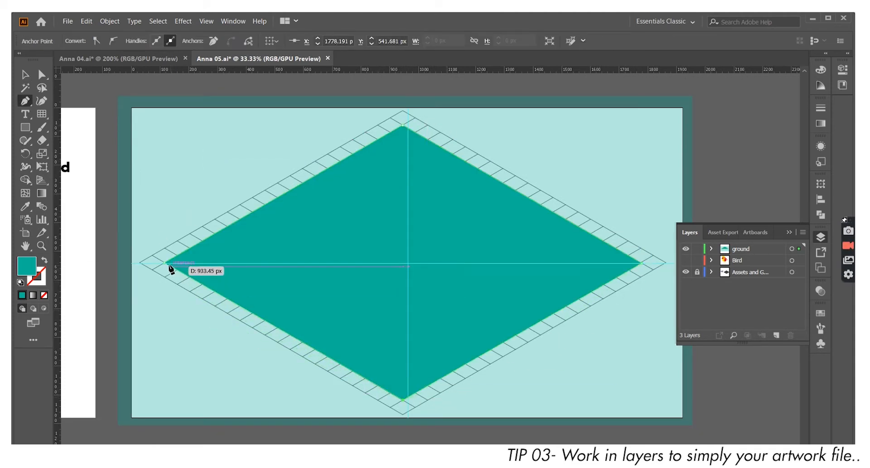
key(v)
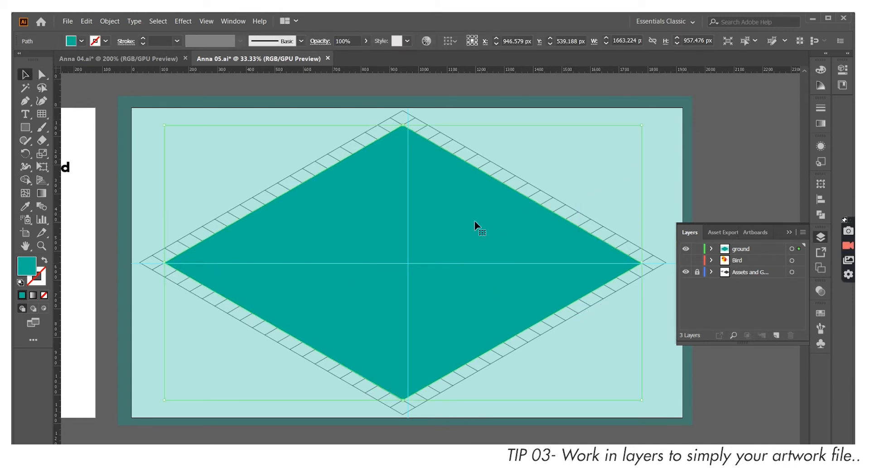
Cut the teal diamond out of the 30% opacity rectangle to leave a diamond-shaped opening
click(475, 225)
click(821, 214)
click(692, 208)
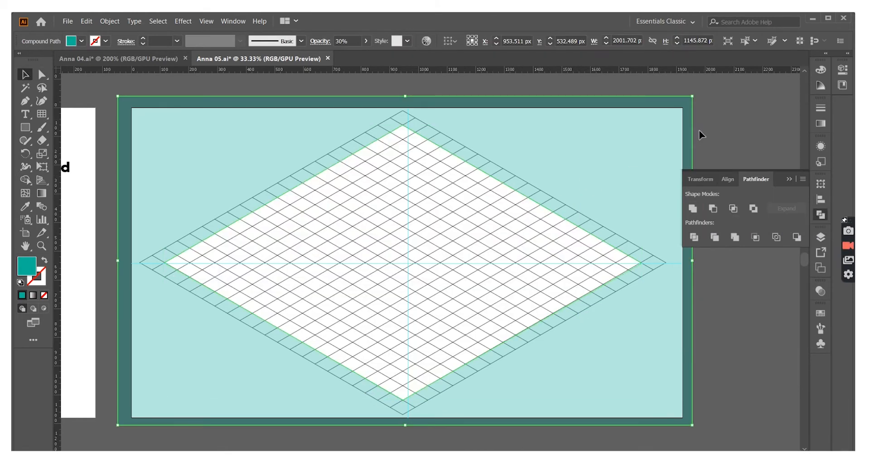
Round the four corners of the diamond-shaped opening evenly, keeping the outer rectangle's corners square
click(747, 159)
click(399, 126)
key(a)
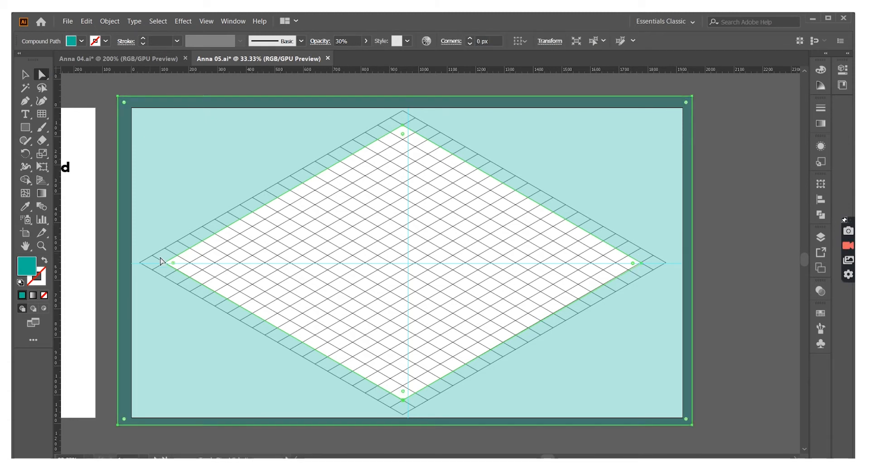
mouse_move(213, 271)
mouse_down()
mouse_move(242, 274)
mouse_move(218, 278)
mouse_up()
key(v)
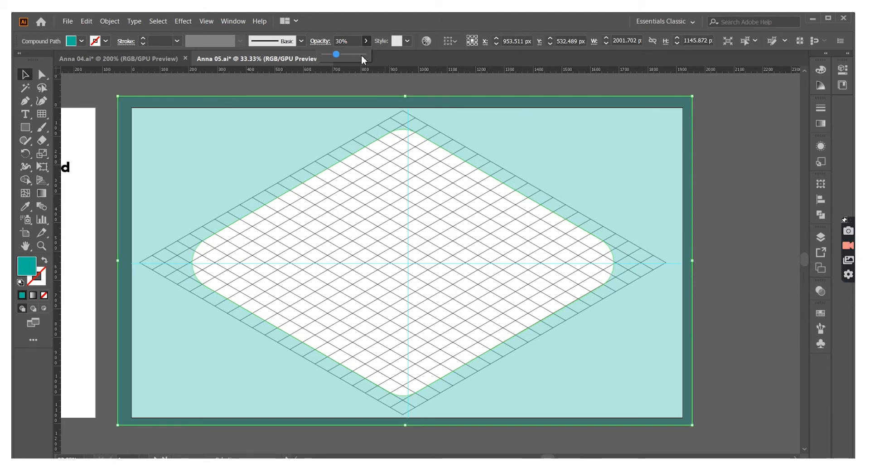
Set the cut-out rectangle to 100% opacity and enlarge it evenly to about 2231 × 1277 px
click(362, 56)
click(722, 172)
click(685, 146)
drag(692, 95, 726, 69)
scroll(633, 234, down, 3)
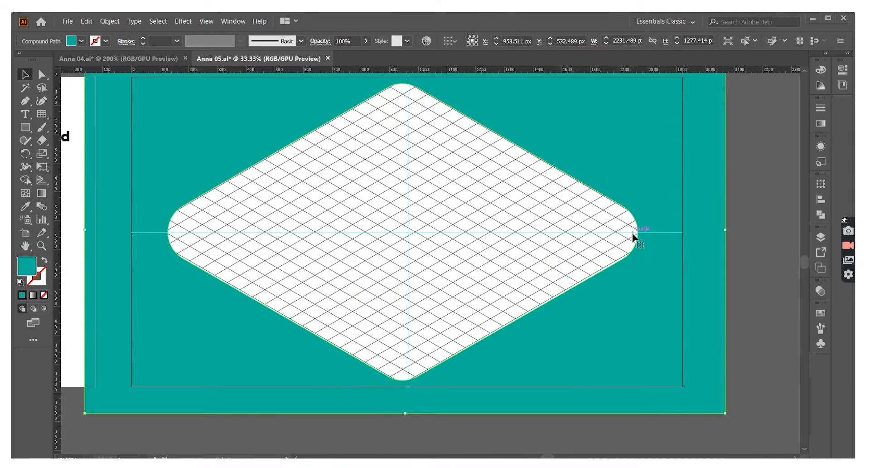
click(744, 186)
key(ctrl+minus)
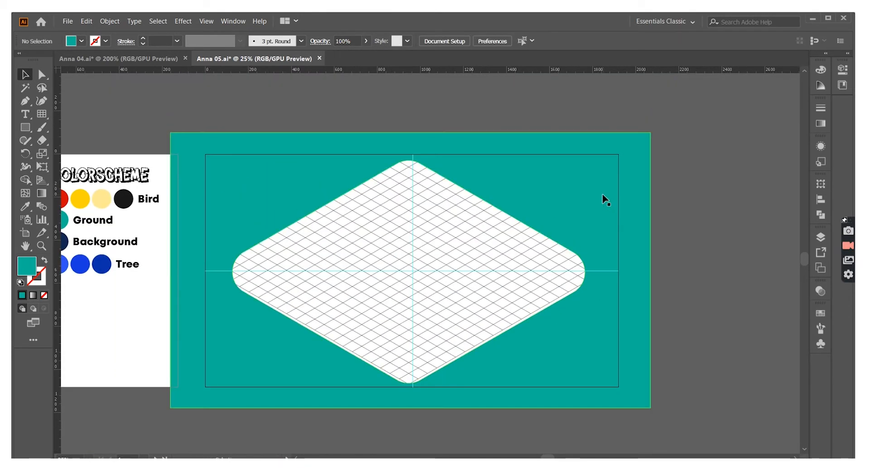
Duplicate the cut-out shape in place, colour the copy with the palette's red and offset it slightly downwards behind the teal one
right_click(602, 194)
click(652, 178)
click(620, 172)
key(a)
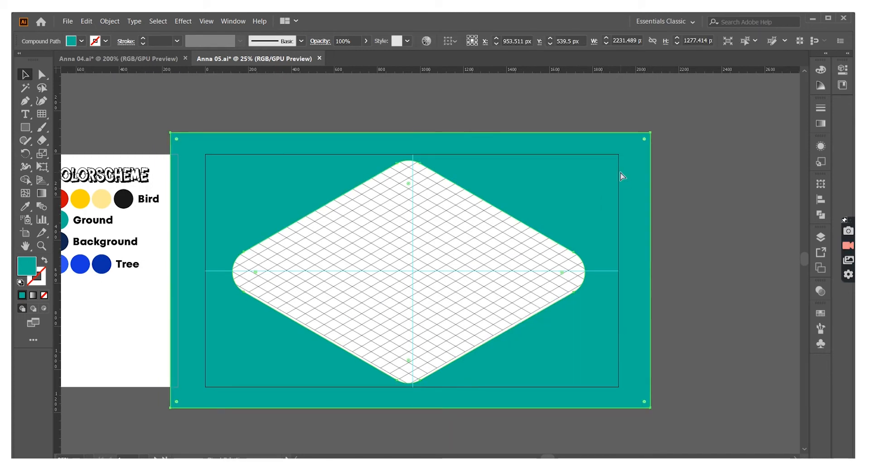
key(v)
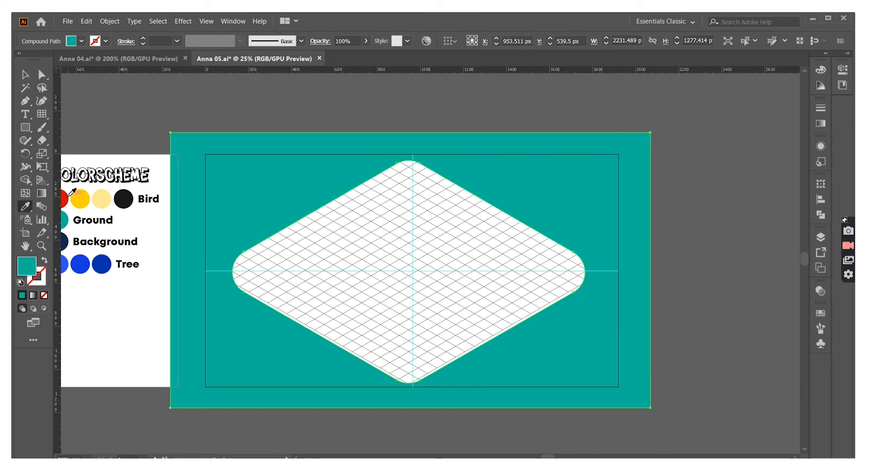
click(67, 197)
click(25, 75)
drag(540, 166, 581, 186)
click(713, 188)
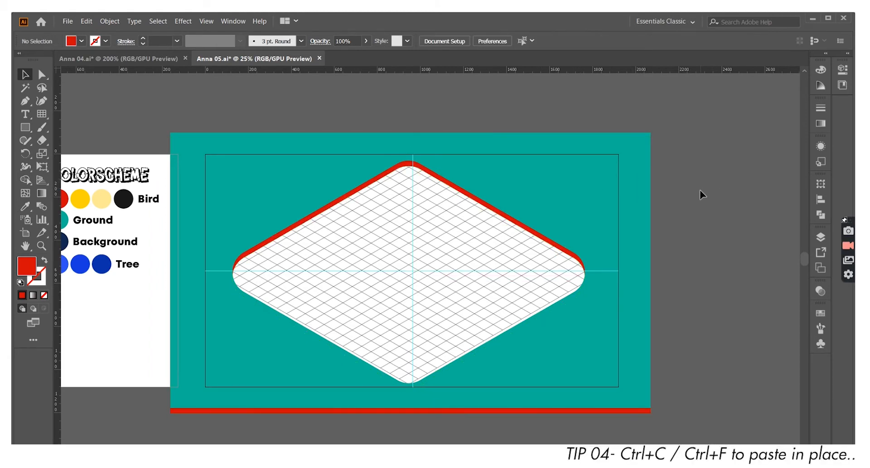
Draw a diamond with sides about 707 px inside the opening with the Pen tool and fill it with the ground's teal
key(ctrl+equal)
key(p)
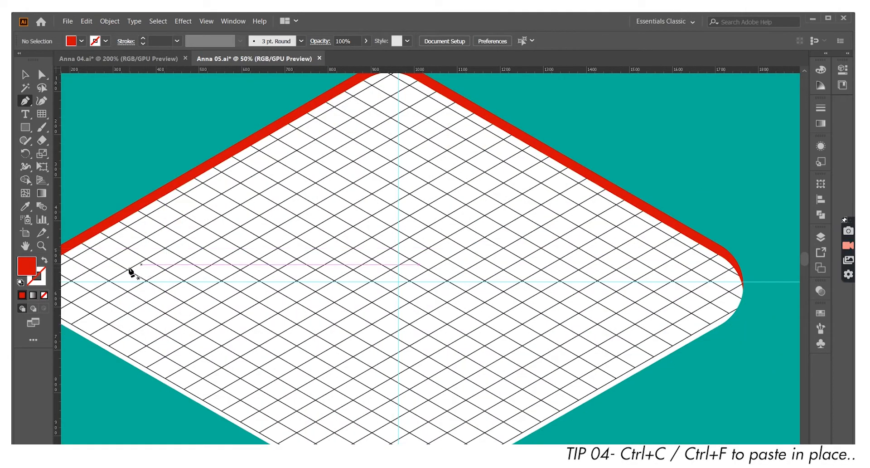
click(110, 281)
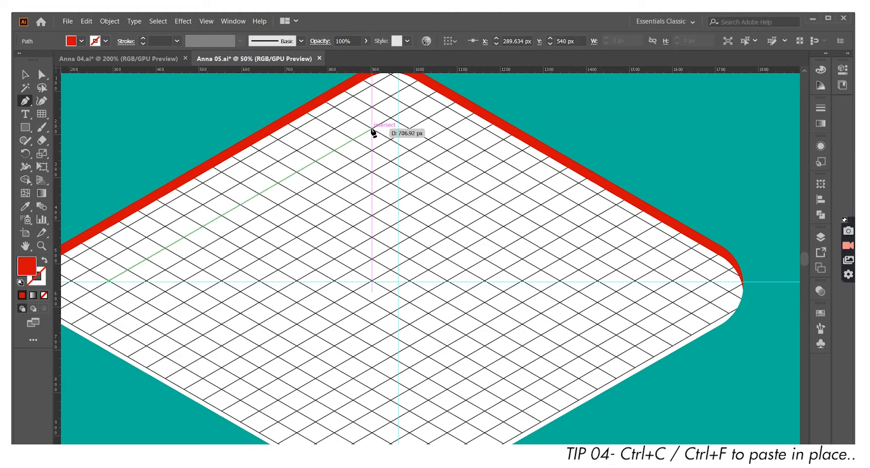
click(371, 128)
click(635, 281)
scroll(511, 299, down, 1)
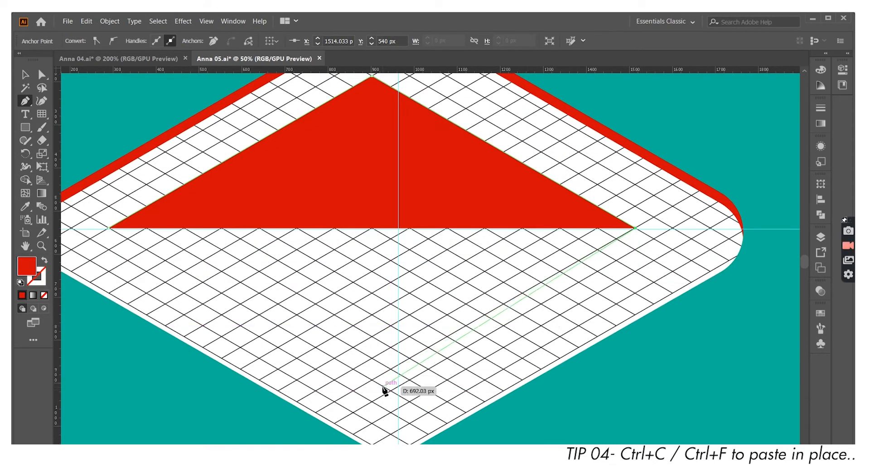
click(372, 379)
key(i)
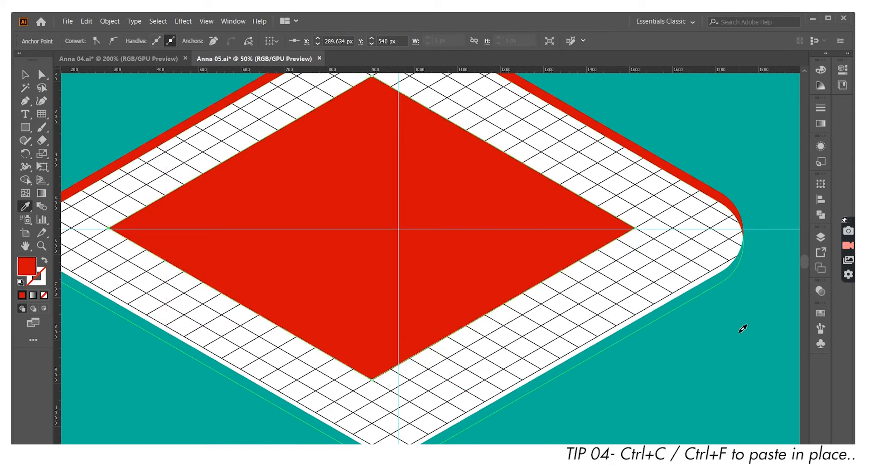
click(739, 332)
Round the inner diamond's corners to about 1078 × 683 px overall and centre it in the opening
click(41, 74)
drag(372, 84, 375, 117)
key(v)
drag(504, 226, 515, 223)
key(i)
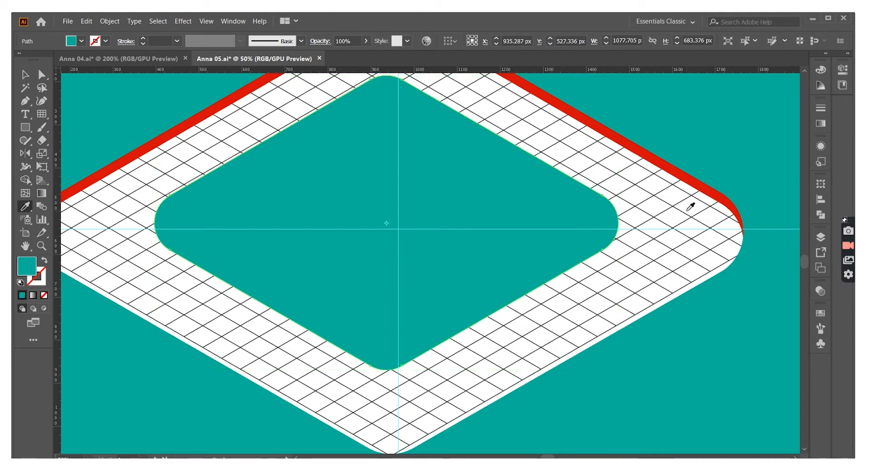
click(687, 184)
key(ctrl+z)
Place a red copy behind the rounded teal diamond, offset slightly downwards to form a lower edge
click(25, 75)
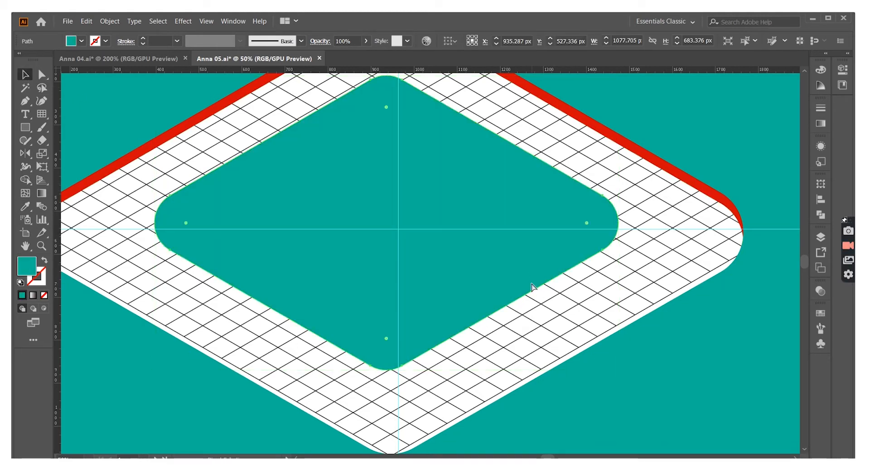
click(602, 253)
key(i)
click(702, 182)
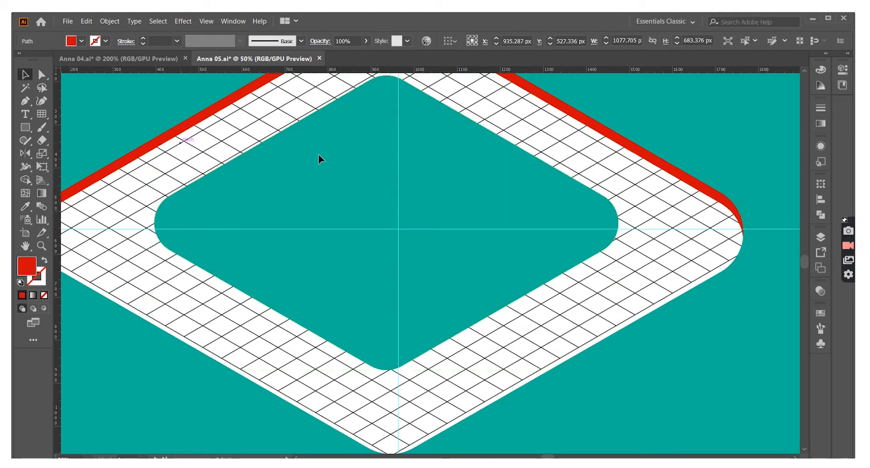
drag(355, 163, 358, 170)
key(ctrl+shift+a)
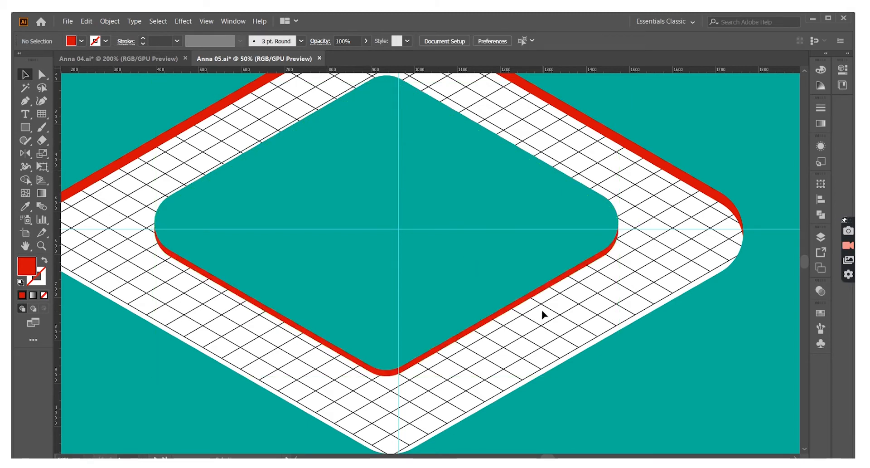
Show the Bird layer again and move the ground layer beneath it
key(ctrl+minus)
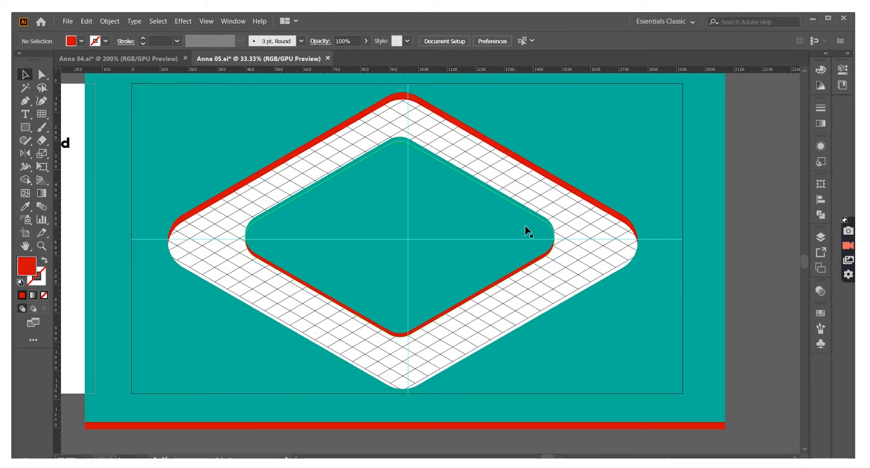
click(109, 21)
click(118, 100)
key(ctrl+shift+a)
click(820, 238)
drag(742, 249, 741, 267)
scroll(485, 332, up, 2)
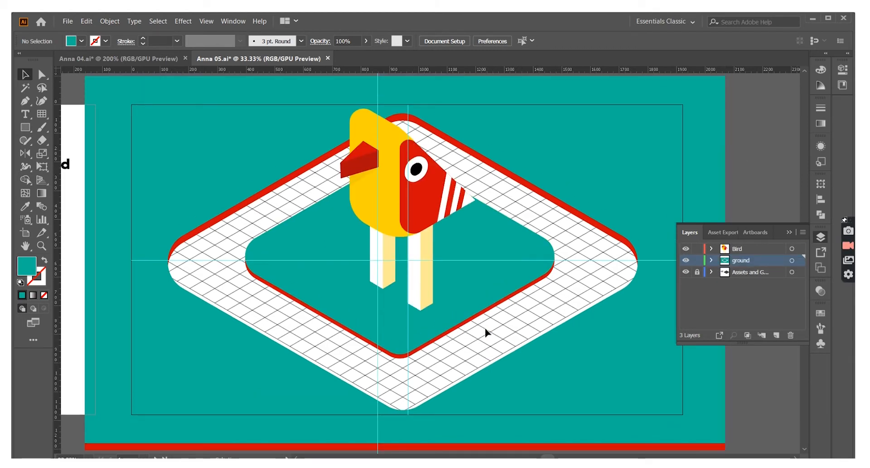
Lock the ground layer and move the bird up and slightly left so its legs stand on the central diamond
click(433, 204)
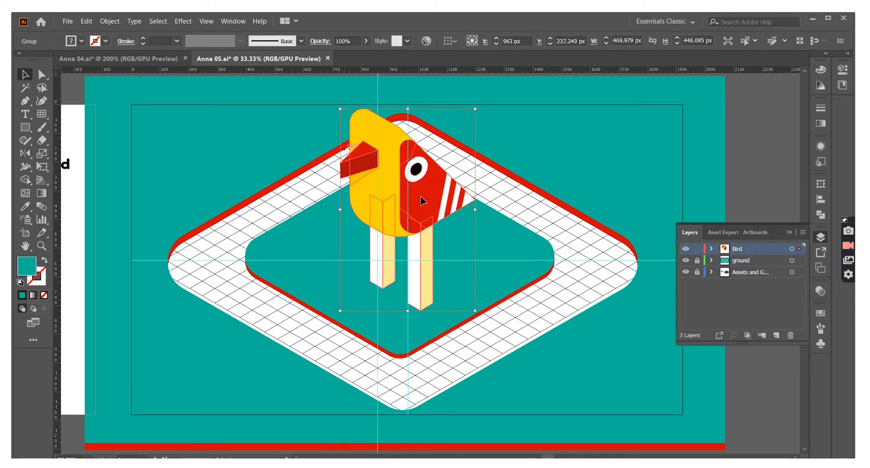
drag(432, 204, 433, 172)
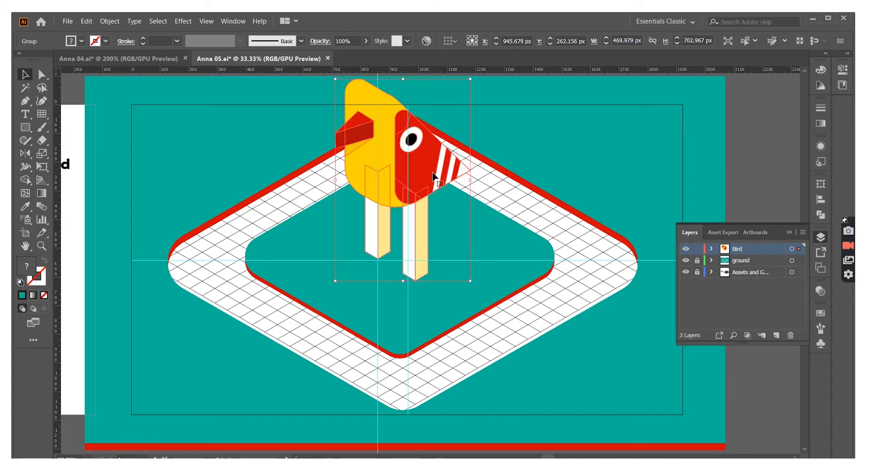
click(542, 226)
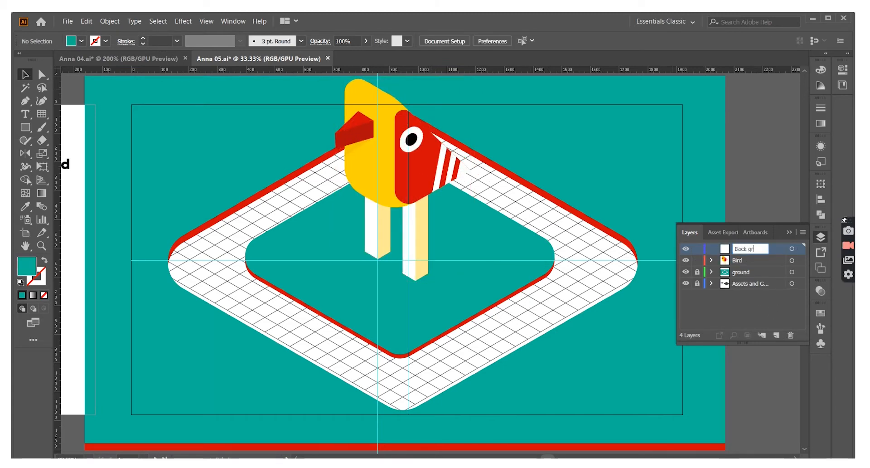
Create a layer named Back ground and cover the artboard with a rectangle about 2244 × 1304 px on it
key(ctrl+minus)
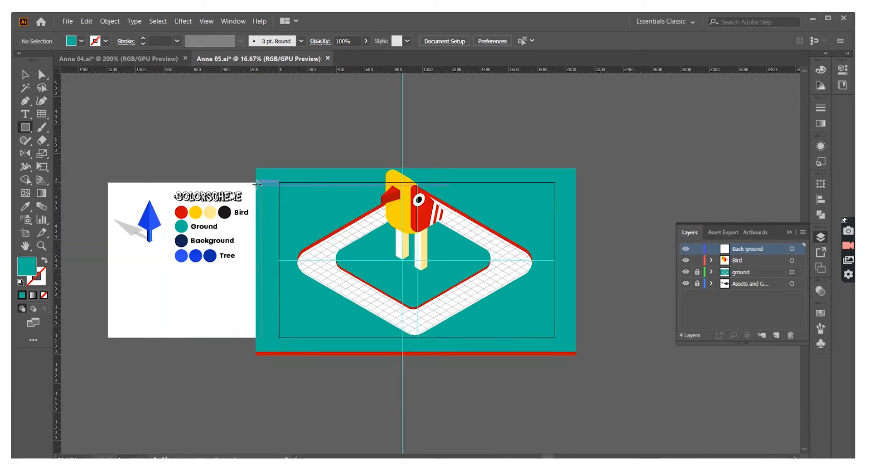
drag(304, 203, 594, 350)
key(ctrl+plus)
key(ctrl+plus)
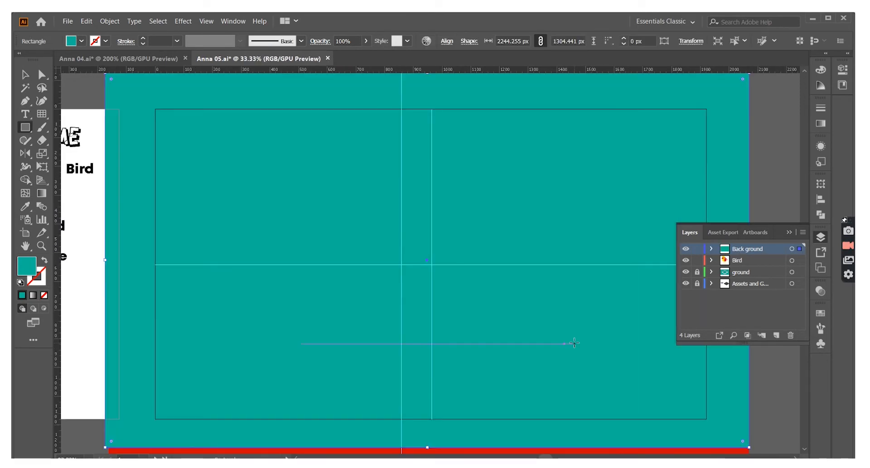
Fill the new rectangle with the navy Background colour from the colour scheme
key(i)
scroll(204, 272, left, 1)
click(108, 226)
click(24, 76)
click(181, 99)
Move the Back ground layer below the ground layer, just above the locked assets layer
scroll(567, 227, right, 2)
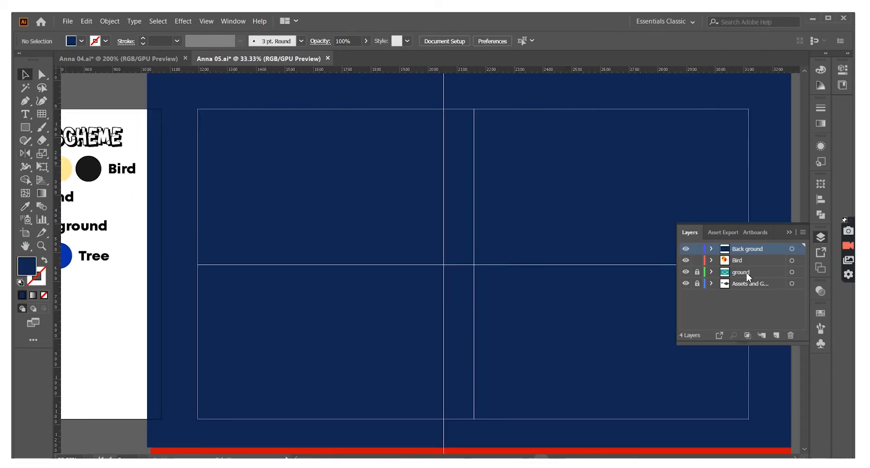
drag(749, 283, 747, 280)
scroll(646, 317, right, 2)
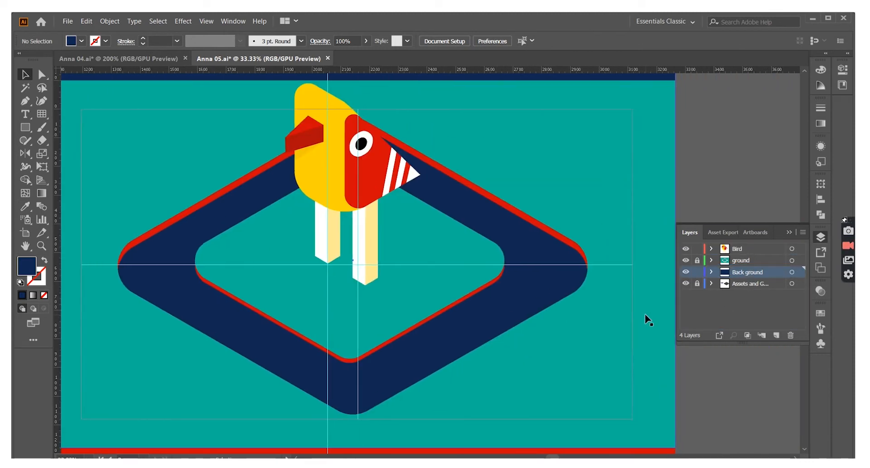
click(789, 232)
scroll(695, 286, up, 1)
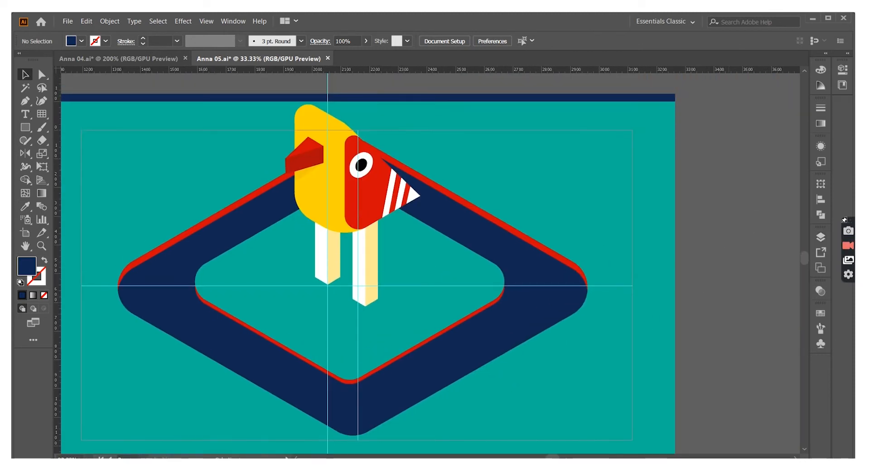
click(819, 330)
click(686, 371)
mouse_move(706, 271)
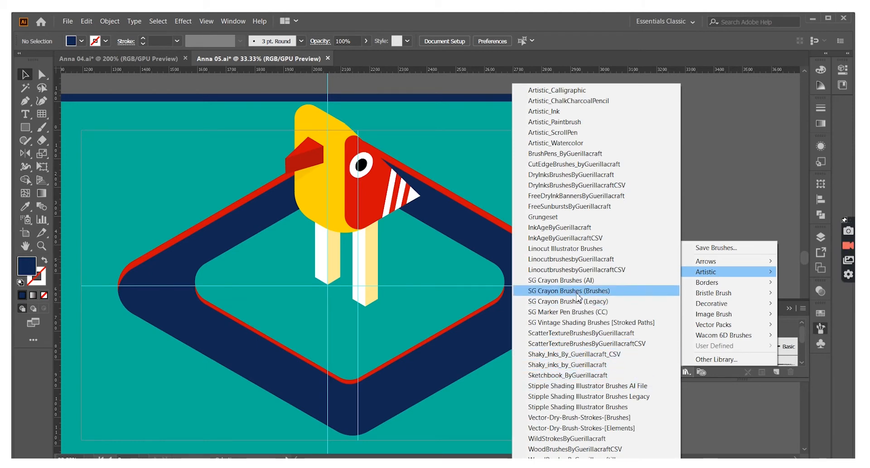
click(575, 354)
click(499, 267)
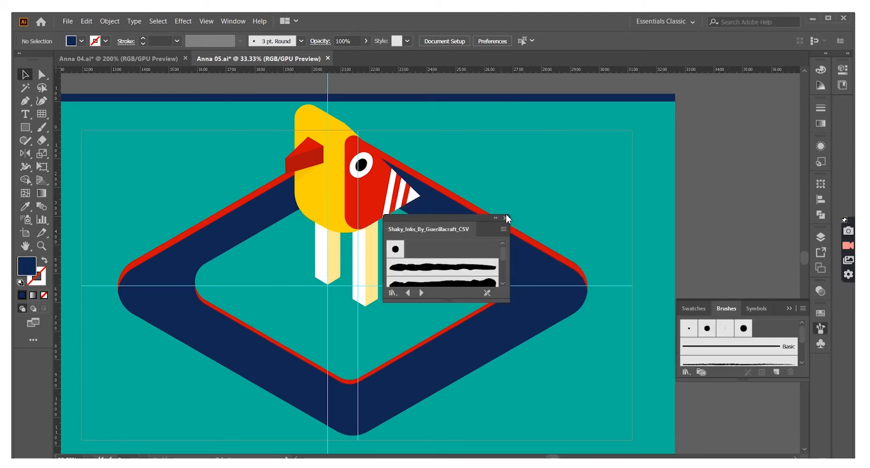
click(507, 220)
click(505, 218)
Open the ScatterTextureBrushesByGuerillacraftCSV brush library beside the artwork and choose a fine speckle brush
click(687, 372)
mouse_move(700, 273)
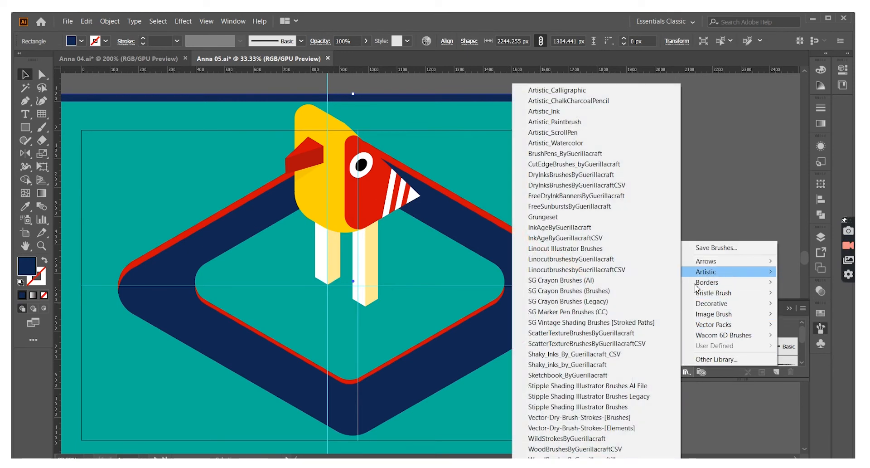
click(661, 343)
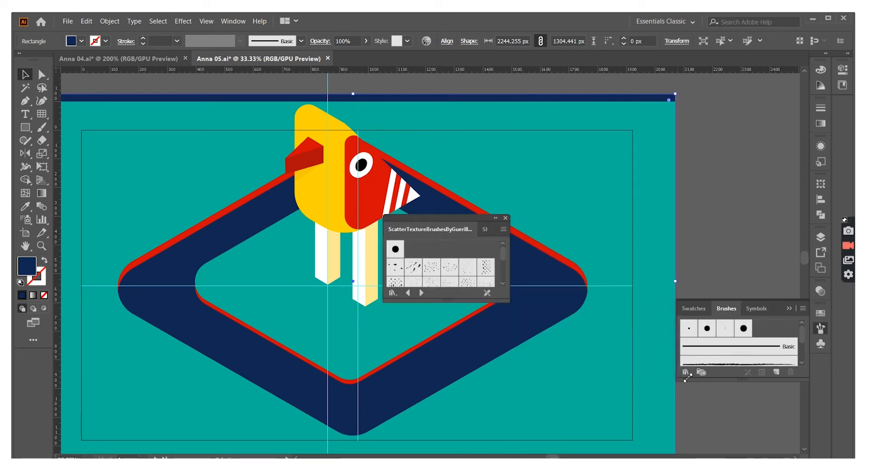
drag(454, 221, 690, 200)
click(704, 237)
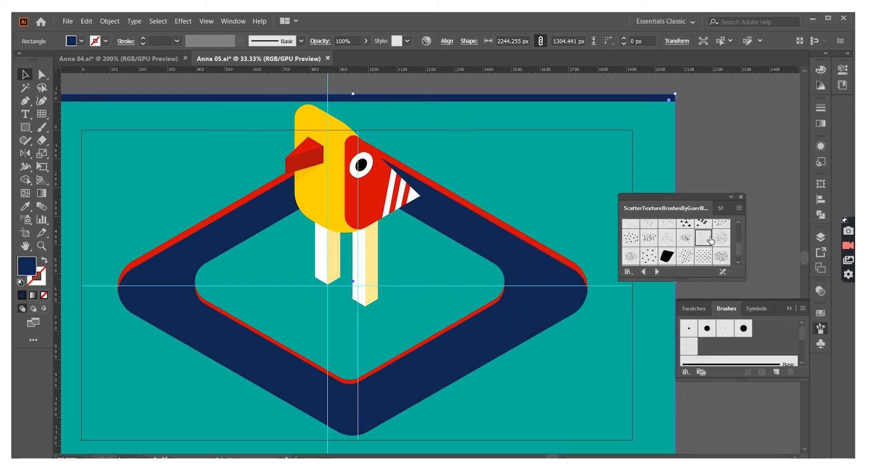
double_click(38, 277)
drag(301, 178, 288, 164)
click(548, 175)
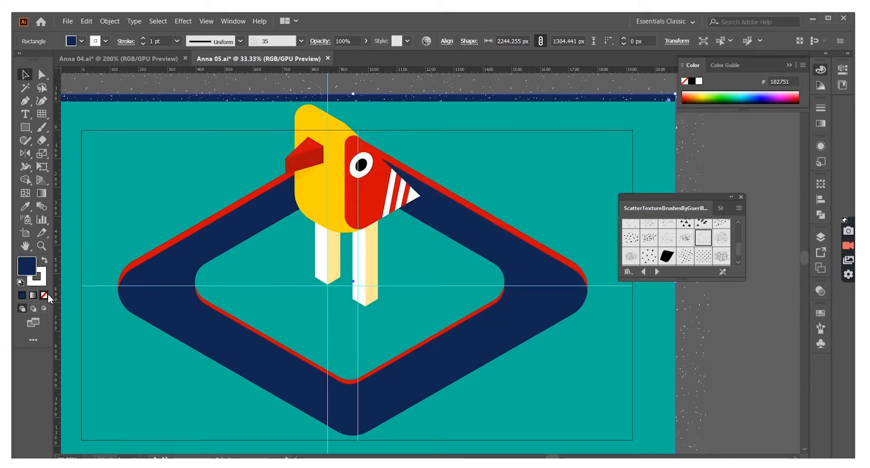
click(676, 155)
key(ctrl+z)
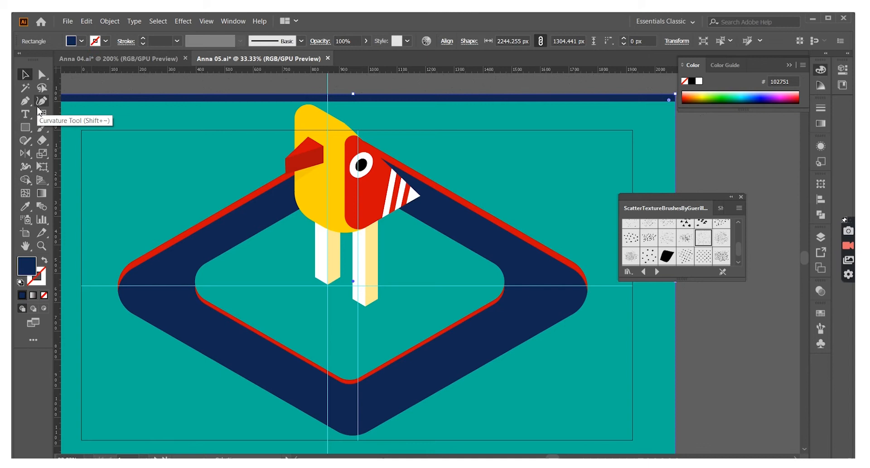
Paint speckles over the navy background with the Paintbrush, using a white FFFFFF stroke at 1 pt and no fill
click(757, 353)
double_click(42, 275)
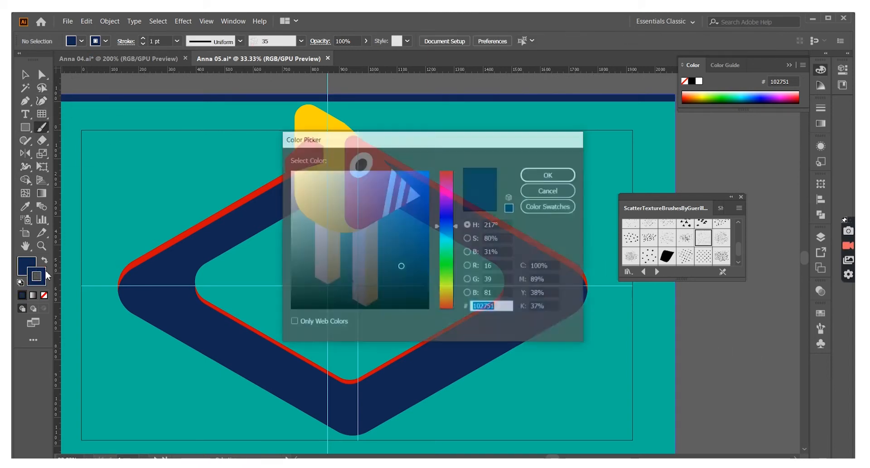
drag(303, 185, 286, 168)
click(539, 176)
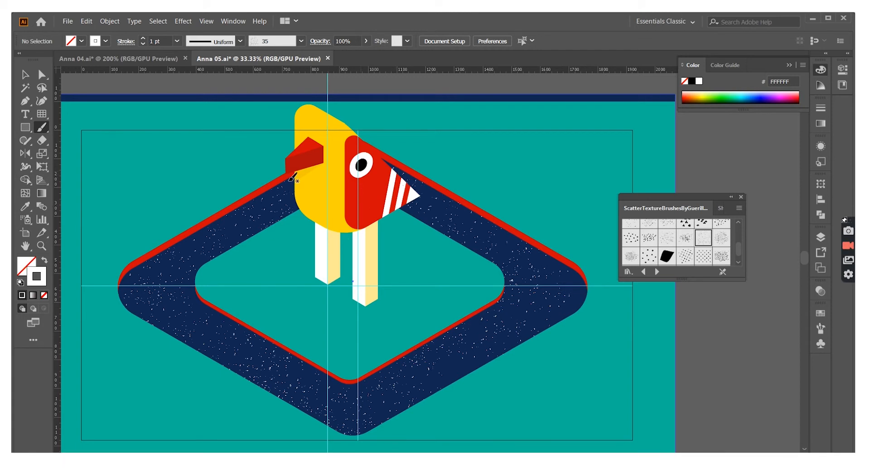
Switch from the Paintbrush to the Star tool
click(28, 75)
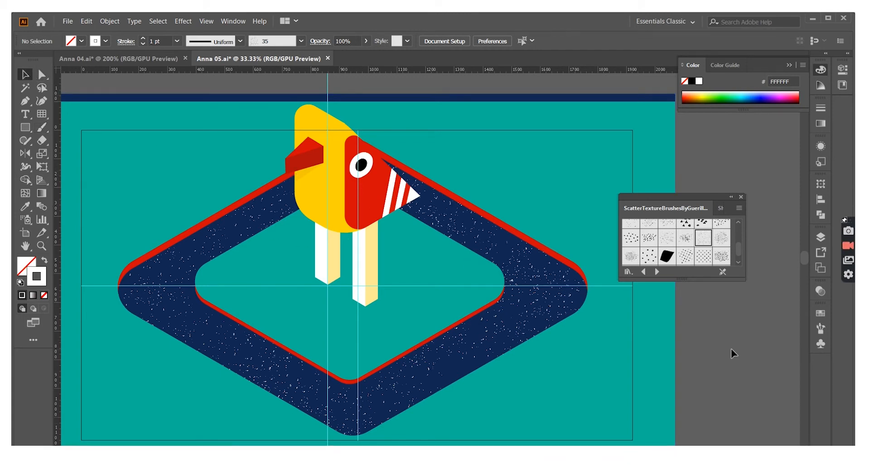
click(42, 114)
click(28, 129)
click(59, 183)
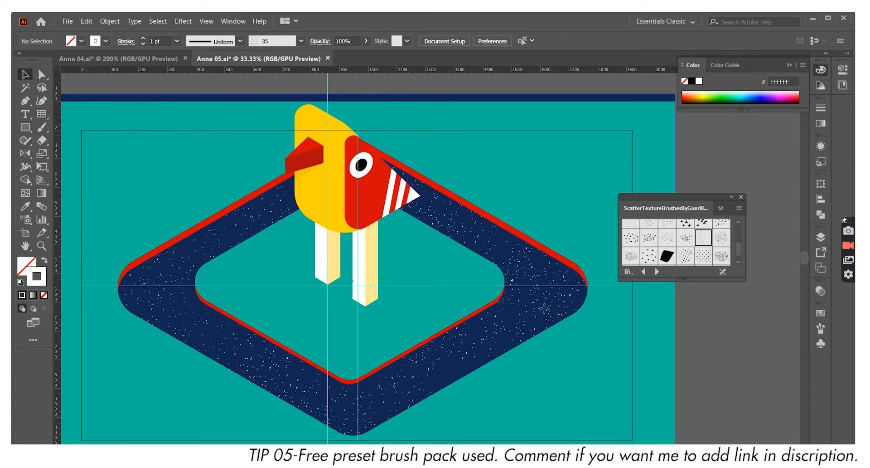
drag(528, 289, 551, 319)
click(44, 261)
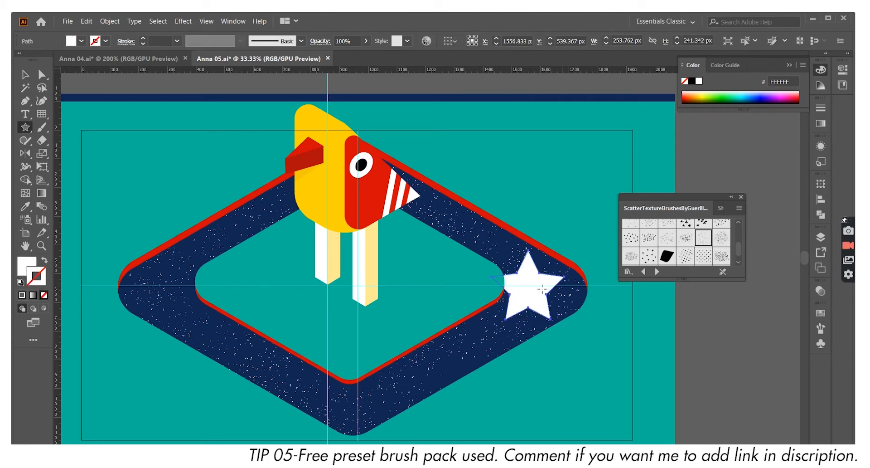
key(ctrl+z)
key(ctrl+z)
Create a white four-point star without stroke, radii 133.4104 px and 66.7052 px, on the navy band's right corner
click(539, 290)
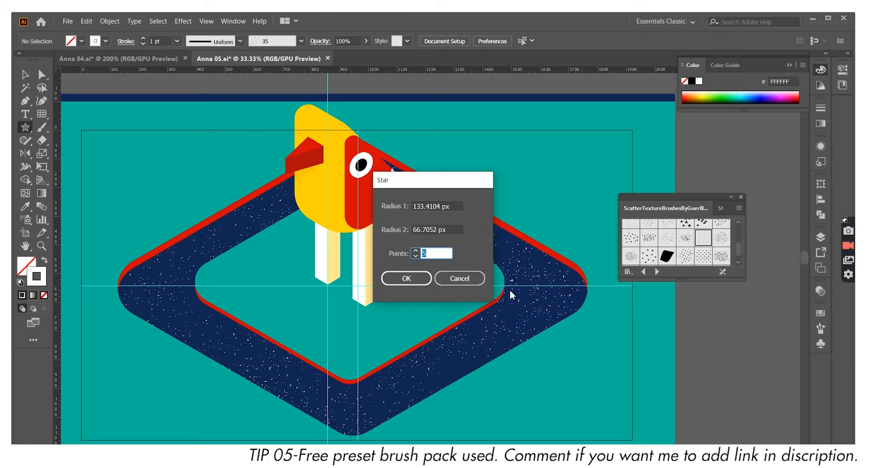
click(422, 279)
click(44, 261)
Round the star's inner corners into smooth curves and scale the star down to about 105 px
click(42, 75)
key(ctrl+plus)
key(ctrl+plus)
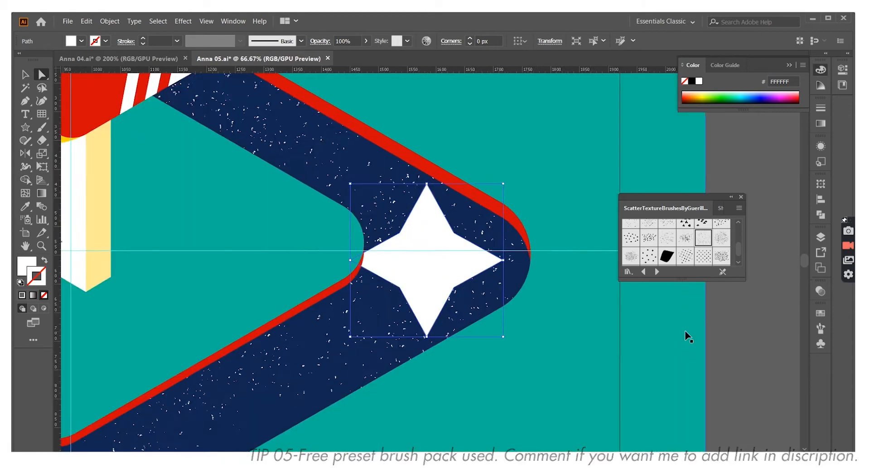
key(ctrl+plus)
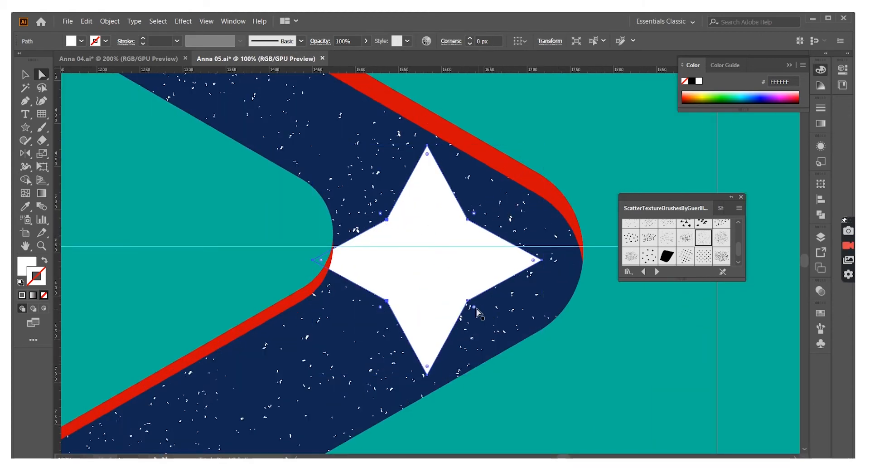
drag(500, 332, 590, 381)
key(v)
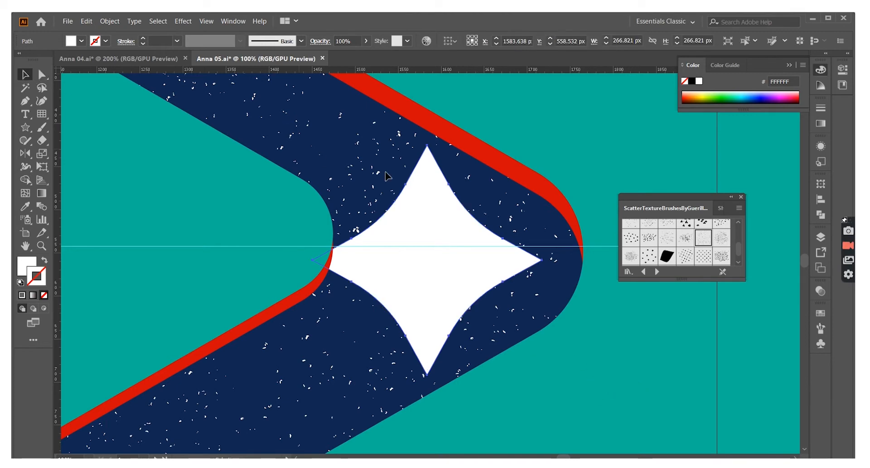
drag(542, 146, 473, 215)
click(514, 250)
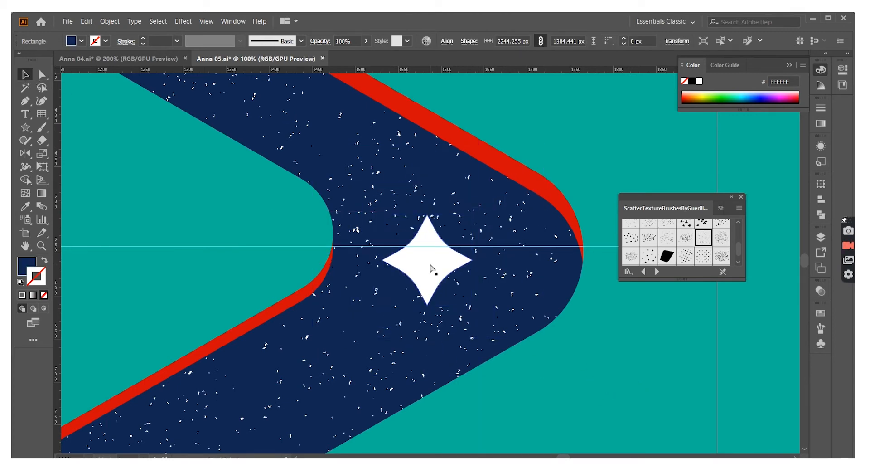
Close the brush library and place smaller star copies beside the beak and along the band's upper-right arm
key(ctrl+minus)
key(ctrl+minus)
scroll(465, 272, right, 2)
click(740, 197)
mouse_move(540, 272)
alt+mouse_down()
mouse_move(434, 163)
mouse_move(445, 148)
mouse_move(362, 144)
mouse_move(369, 153)
alt+mouse_up()
click(440, 171)
click(445, 157)
click(431, 181)
key(ctrl+minus)
key(ctrl+minus)
scroll(435, 177, right, 2)
Lock the navy rectangle and place star copies of varying sizes along the band's left and lower arms
key(ctrl+2)
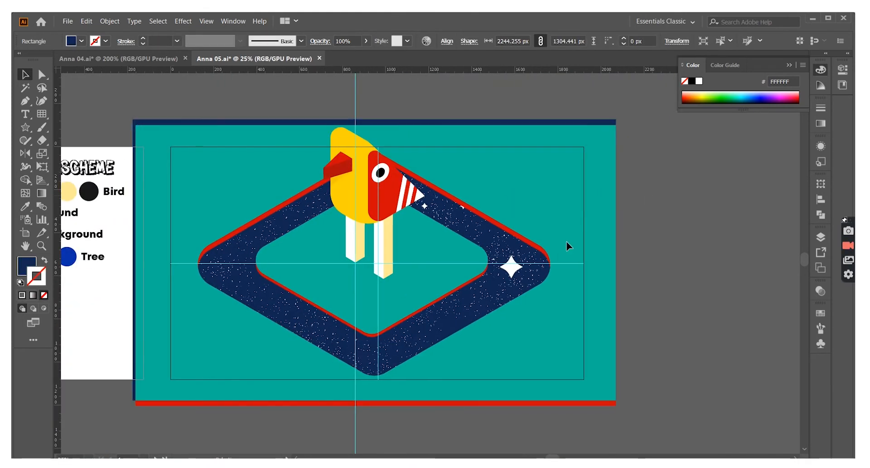
alt+drag(513, 270, 226, 197)
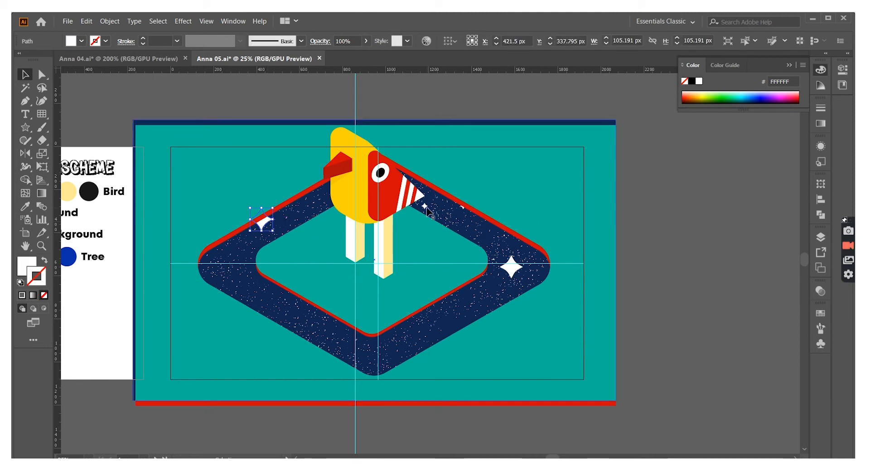
click(756, 214)
alt+drag(270, 287, 433, 338)
click(267, 290)
click(347, 310)
click(742, 239)
drag(436, 323, 327, 312)
click(669, 268)
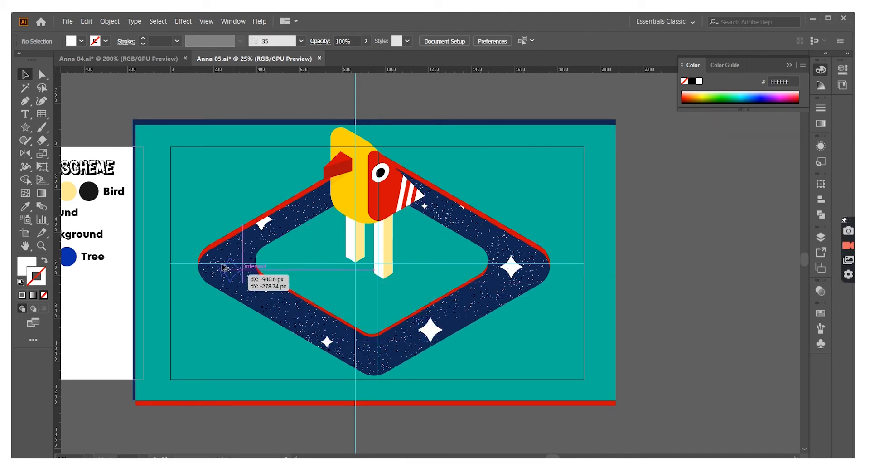
alt+drag(224, 267, 211, 251)
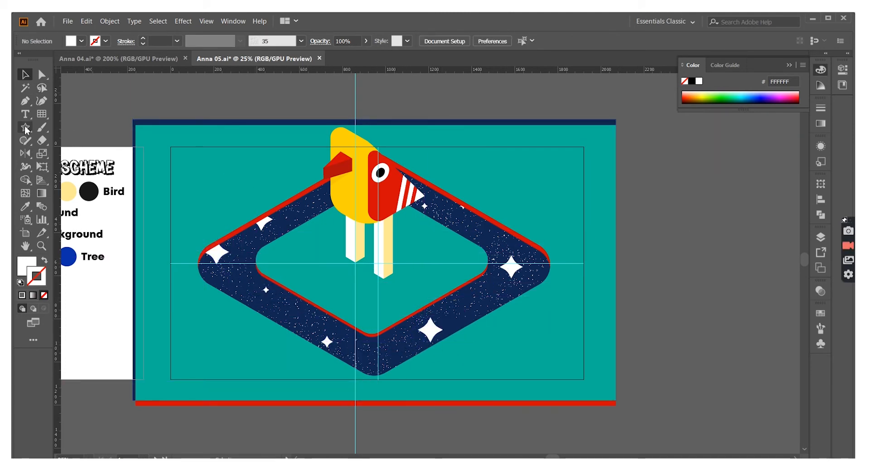
Draw two overlapping white circles at the band's right corner and subtract one from the other to form a crescent
drag(26, 130, 68, 181)
shift+drag(548, 237, 501, 277)
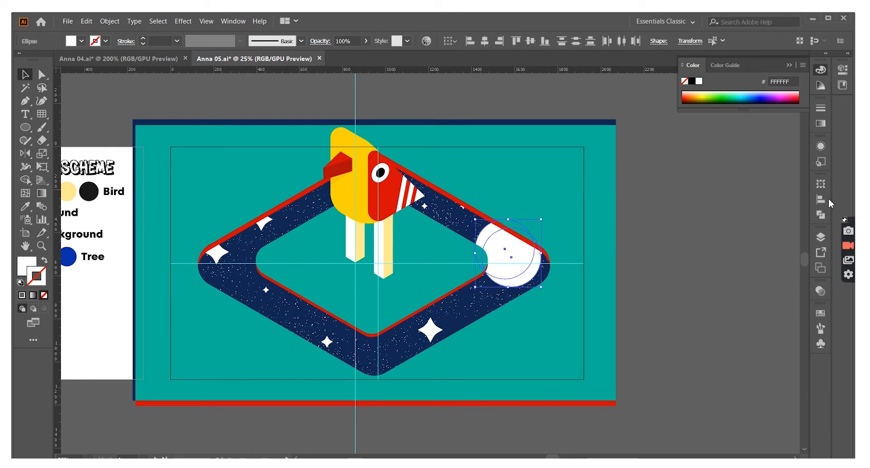
click(820, 214)
click(712, 208)
click(552, 239)
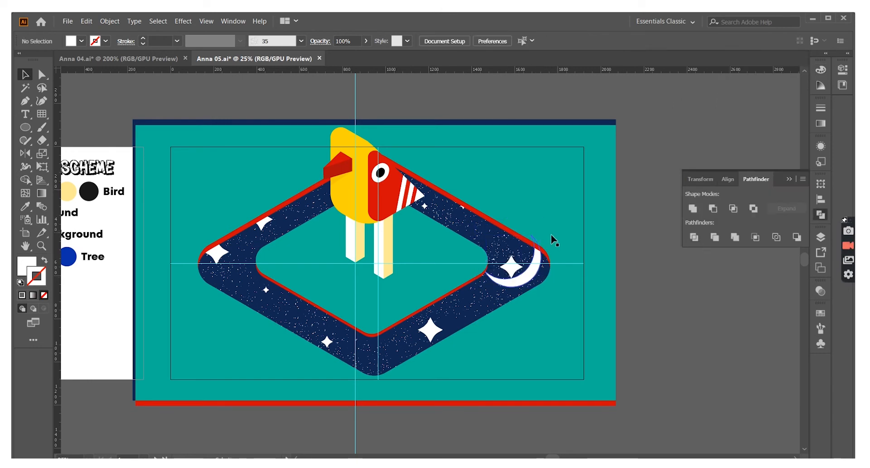
Shrink the crescent moon and move it onto the band's upper-right arm
drag(541, 235, 493, 219)
click(511, 275)
drag(510, 276, 489, 234)
drag(493, 205, 308, 311)
click(678, 318)
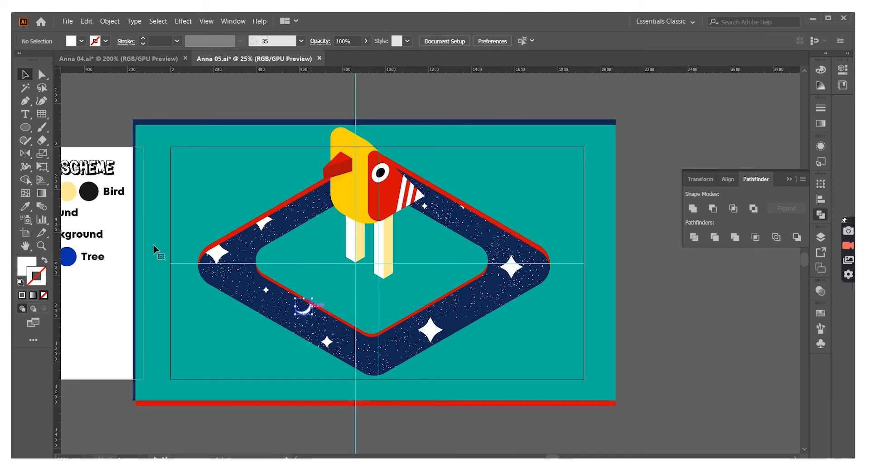
key(ctrl+z)
Draw a white circle about 157 px wide on the outer edge of the band's lower-left arm
drag(236, 298, 270, 333)
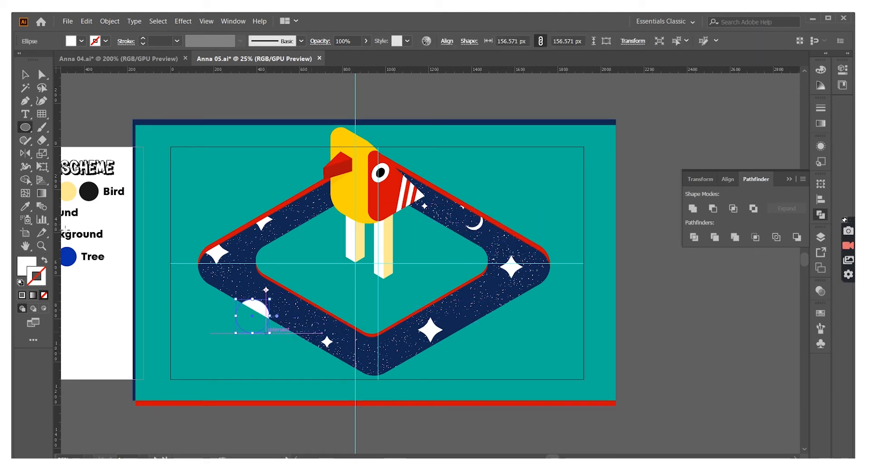
click(220, 103)
scroll(651, 339, up, 1)
key(ctrl+equal)
key(ctrl+minus)
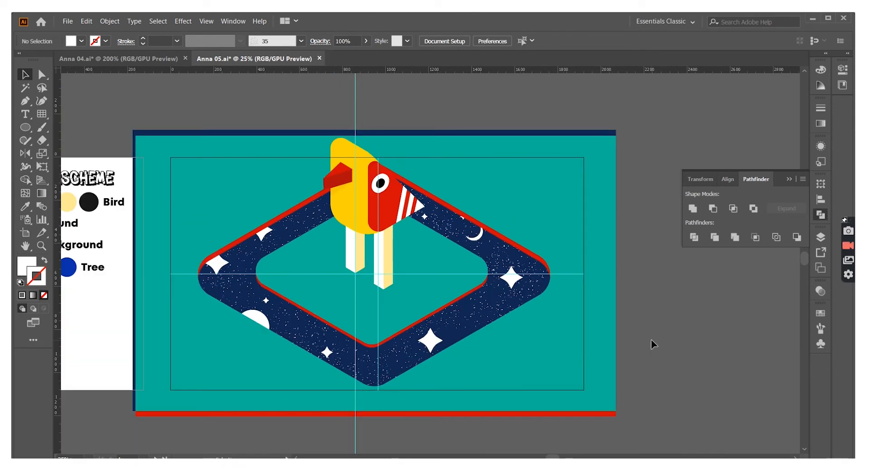
Draw a closed teal triangle with the Pen tool over the artwork's upper-right corner, its long side parallel to the diamond's edge
scroll(593, 297, left, 2)
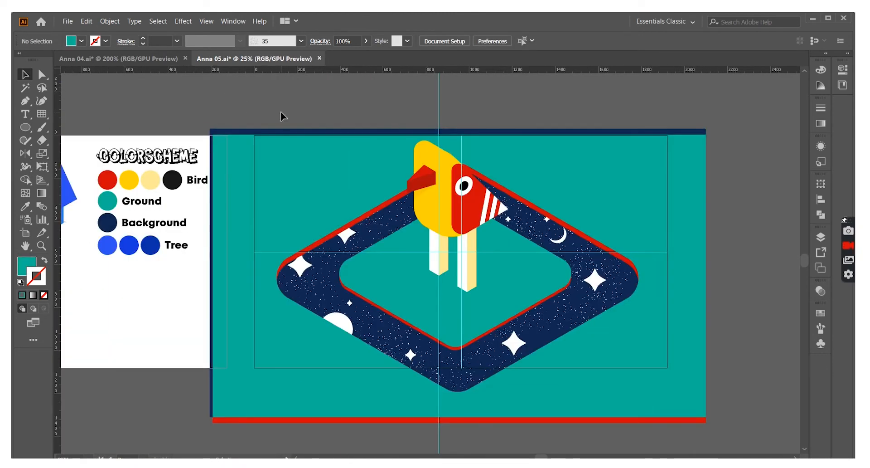
scroll(282, 116, right, 3)
click(662, 267)
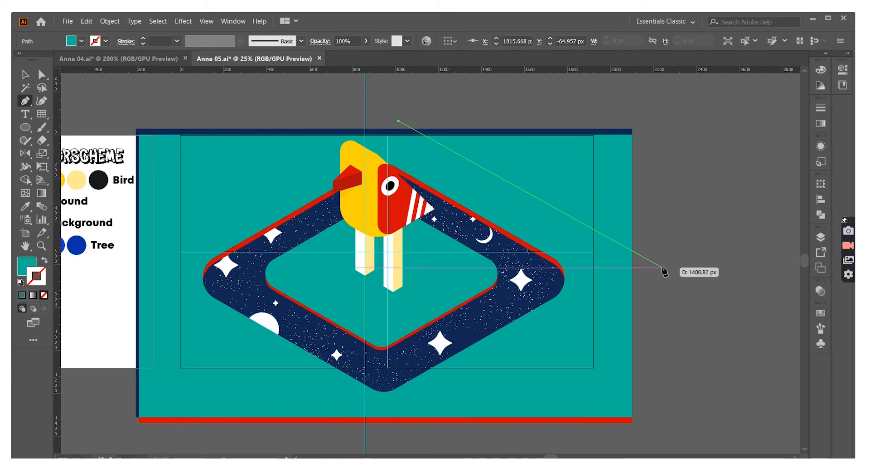
click(669, 110)
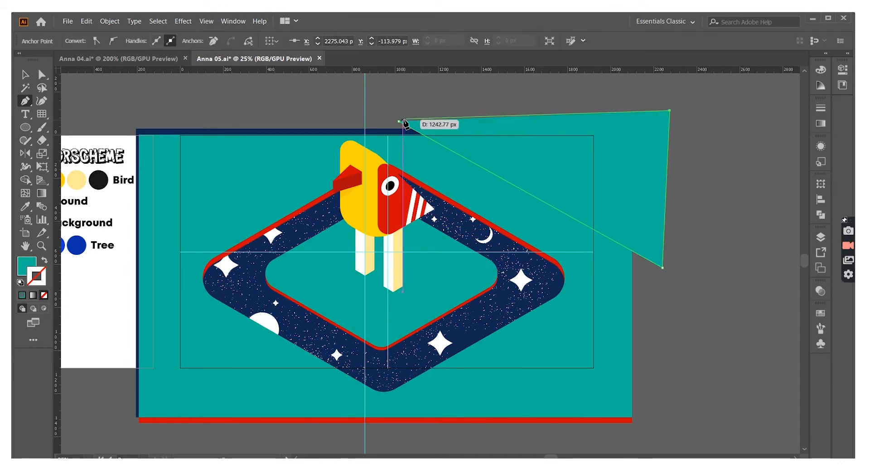
click(542, 75)
Subtract the triangle's shape from the teal ground's upper-right corner with Pathfinder Minus Front
click(645, 129)
key(a)
shift+click(652, 133)
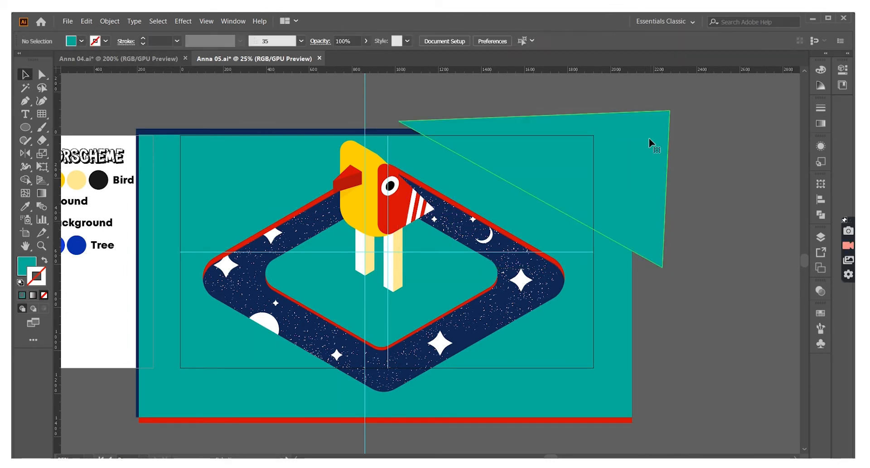
shift+click(648, 139)
shift+click(600, 263)
click(821, 214)
click(716, 210)
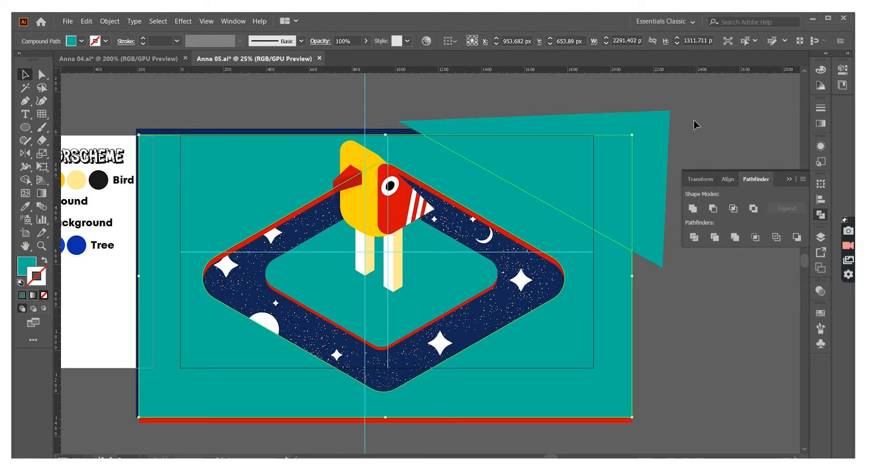
click(696, 124)
click(628, 217)
drag(612, 265, 602, 267)
key(ctrl+z)
Subtract the triangle's shape from the red edge shape beneath the teal ground
click(628, 176)
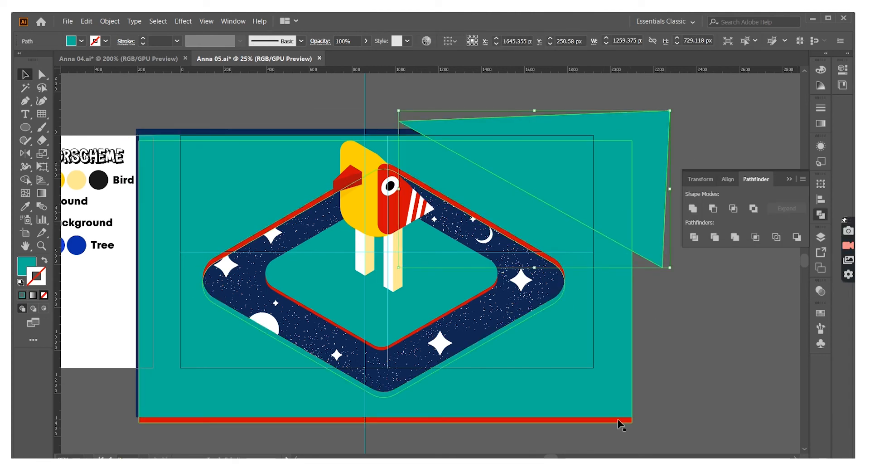
shift+click(618, 420)
click(714, 209)
click(677, 163)
click(634, 218)
shift+click(395, 133)
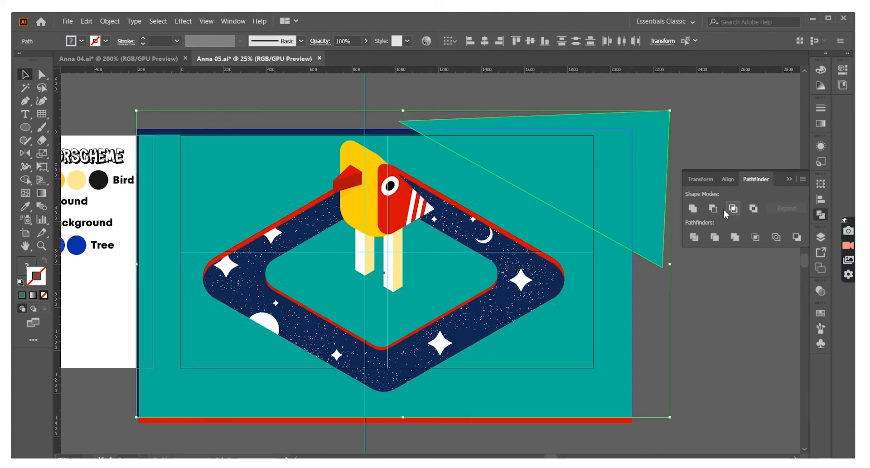
click(715, 208)
key(ctrl+z)
Delete the leftover teal triangle over the upper-right corner
click(738, 255)
click(628, 174)
key(Delete)
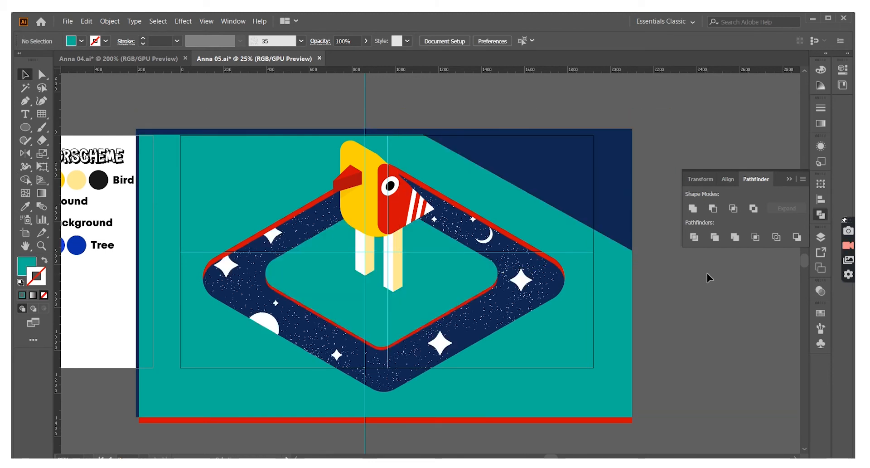
Add white speckles over the exposed navy upper-right corner in the Back ground layer, matching the existing speckle stroke
click(314, 224)
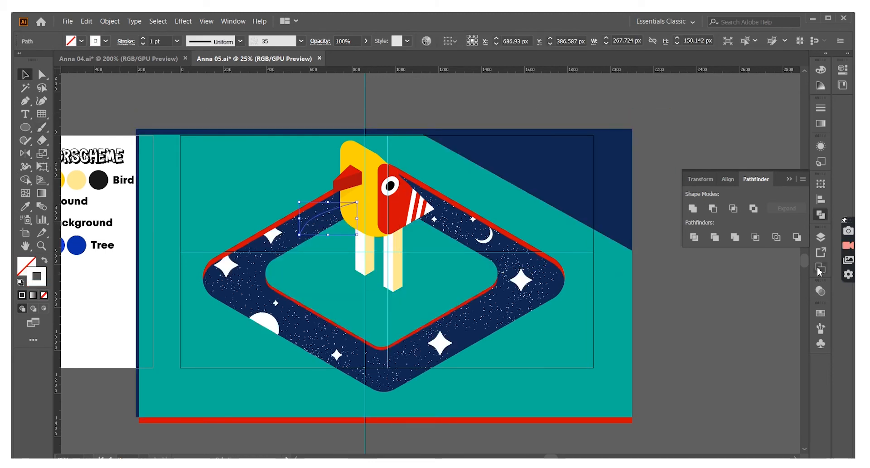
click(821, 237)
drag(584, 186, 588, 185)
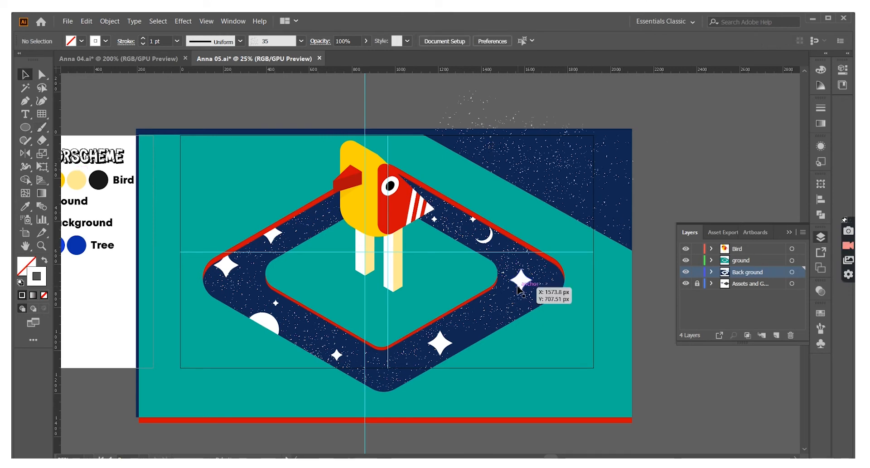
Place one large and two smaller star copies on the speckled navy upper-right corner
drag(521, 287, 512, 159)
alt+drag(472, 218, 541, 186)
key(ctrl+z)
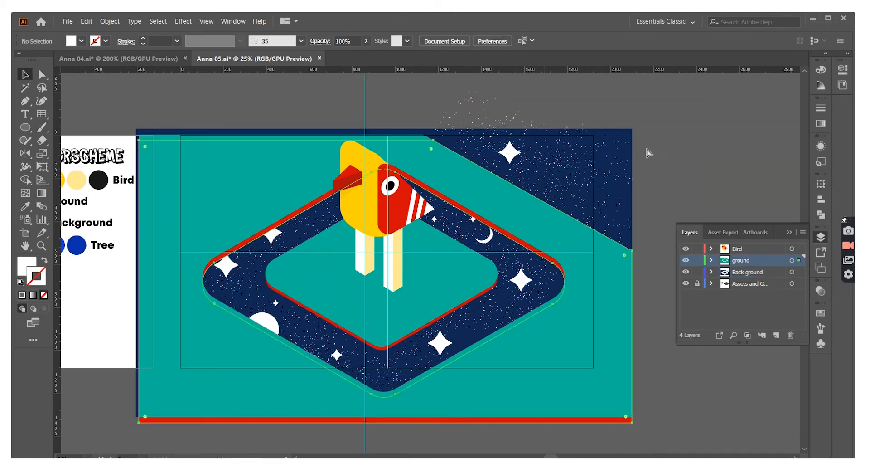
click(649, 154)
alt+drag(473, 219, 566, 163)
click(637, 160)
key(shift+x)
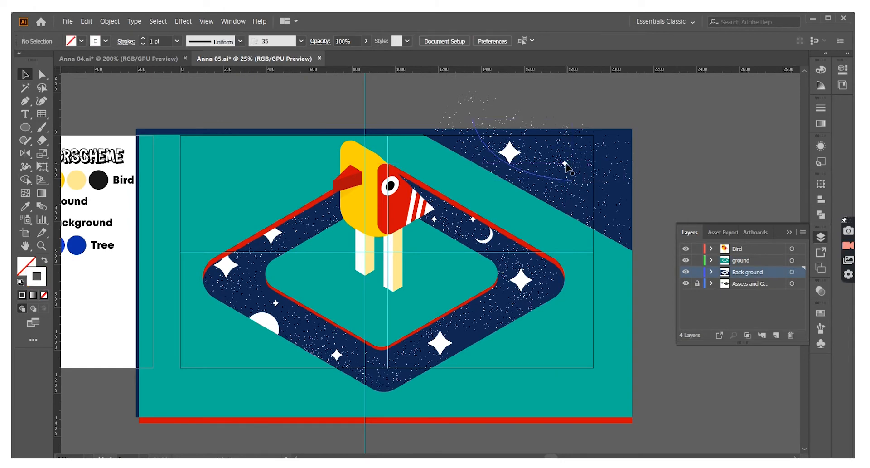
alt+drag(512, 159, 561, 187)
click(688, 129)
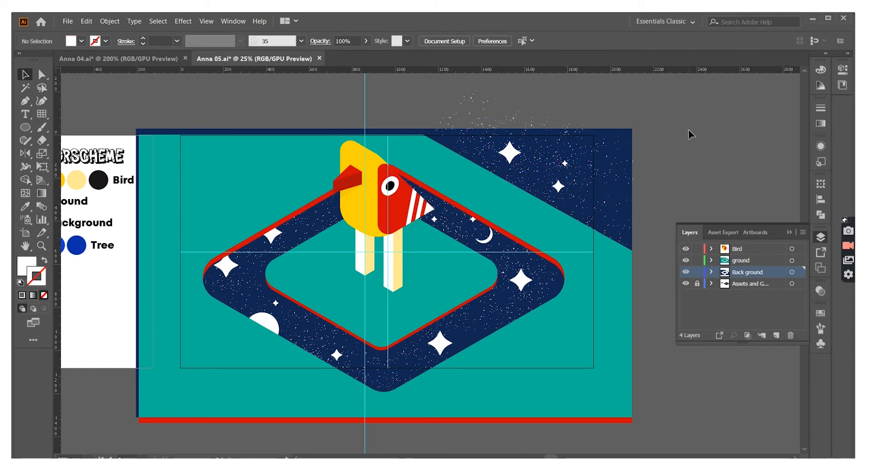
Copy the white circle to the top edge of the navy upper-right corner
scroll(691, 126, down, 1)
alt+drag(273, 306, 605, 114)
click(689, 121)
click(674, 112)
key(ctrl+z)
click(696, 122)
click(689, 104)
scroll(672, 165, down, 1)
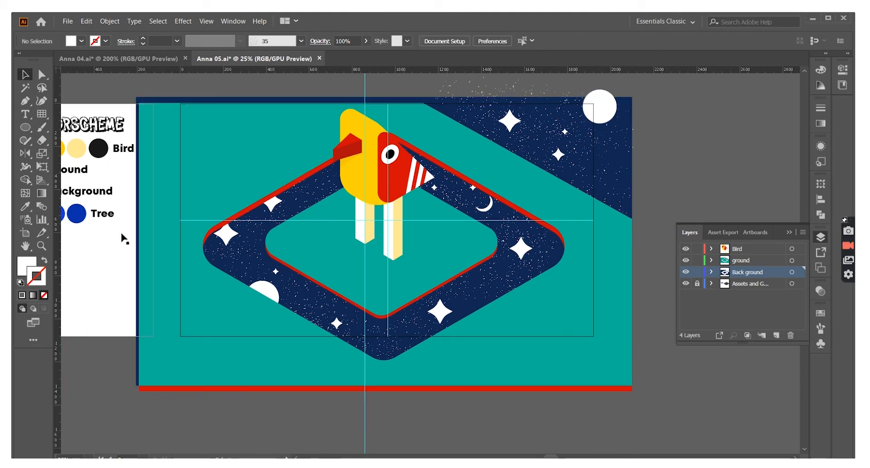
click(122, 217)
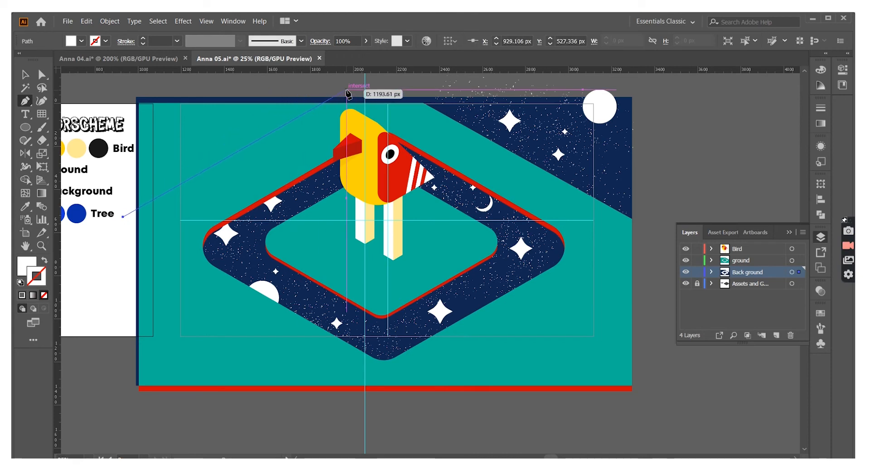
key(ctrl+z)
click(114, 171)
click(310, 90)
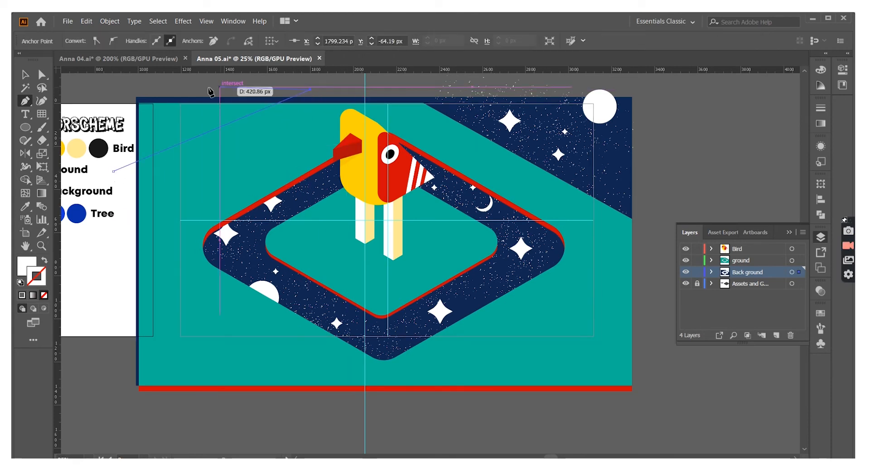
click(169, 86)
key(ctrl+z)
key(ctrl+z)
key(ctrl+z)
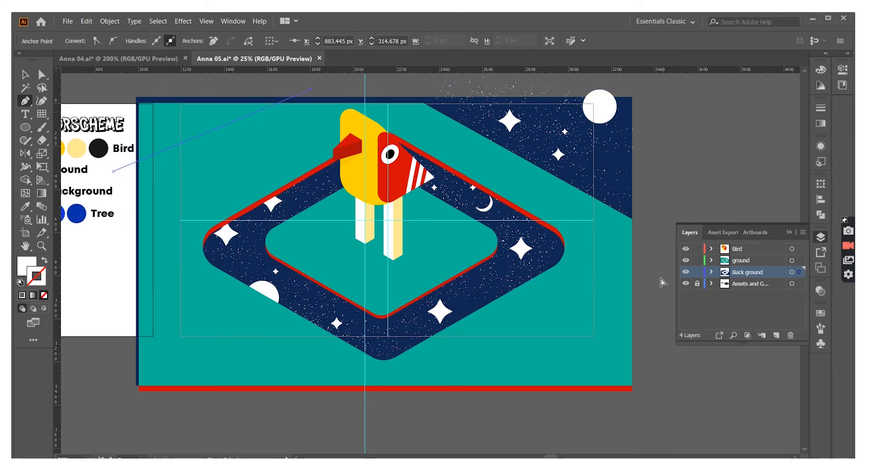
Draw a closed white shape with the Pen tool over the scene's upper-left corner, its lower edge running diagonally along the isometric angle
click(117, 184)
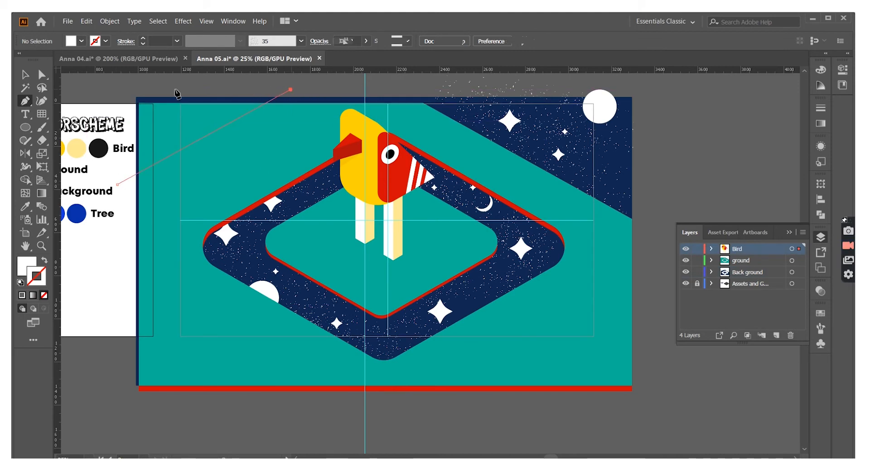
click(153, 77)
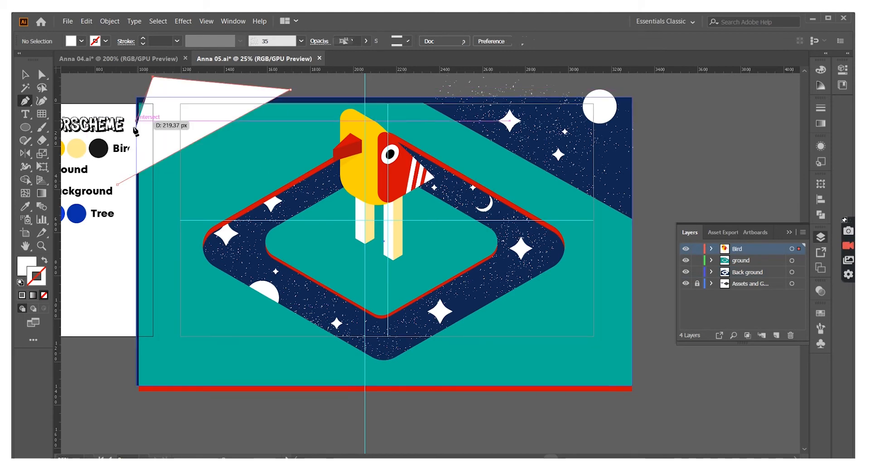
click(195, 95)
Try to subtract the white corner shape from the teal ground with Minus Front
key(f)
click(239, 95)
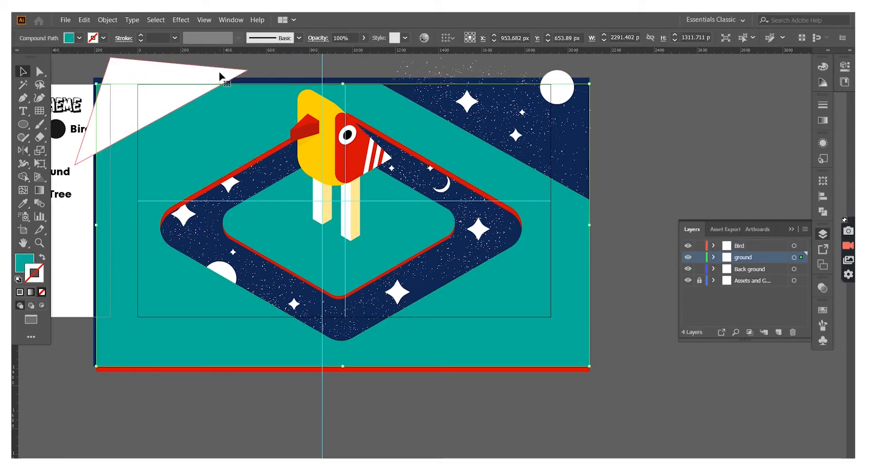
shift+click(221, 76)
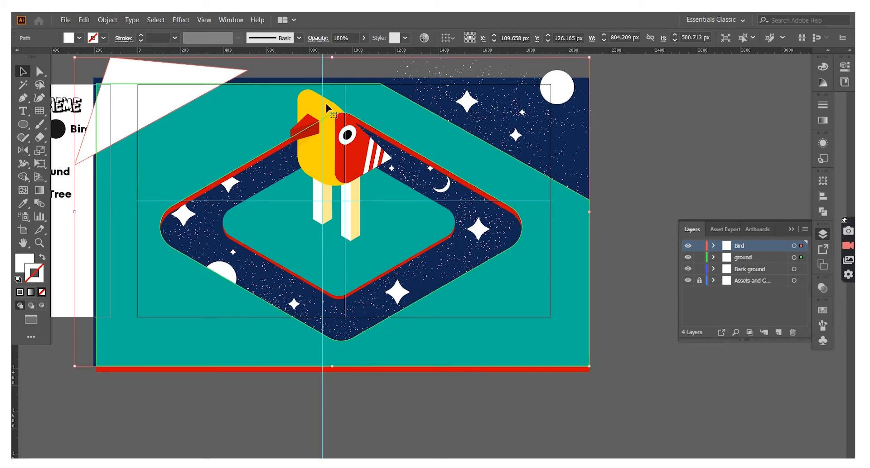
click(823, 210)
click(715, 205)
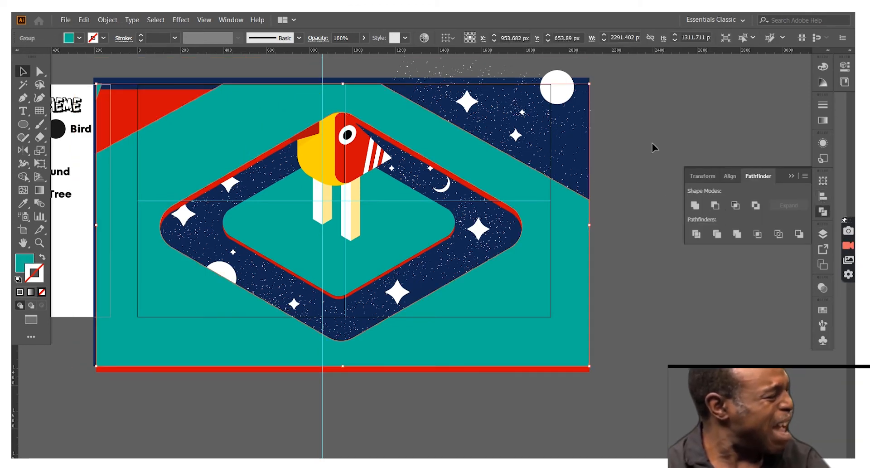
key(ctrl+z)
Cut the upper-left corner out of both the teal ground and its red edge layer by subtracting the white shape
click(164, 80)
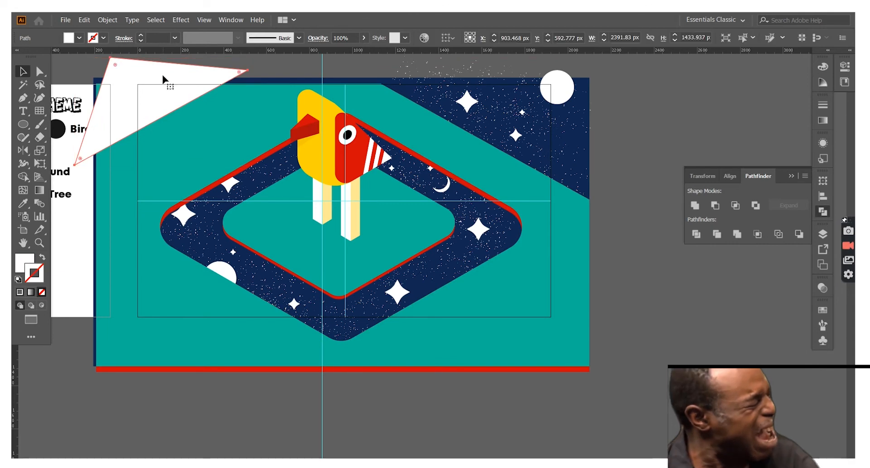
shift+click(237, 108)
click(715, 204)
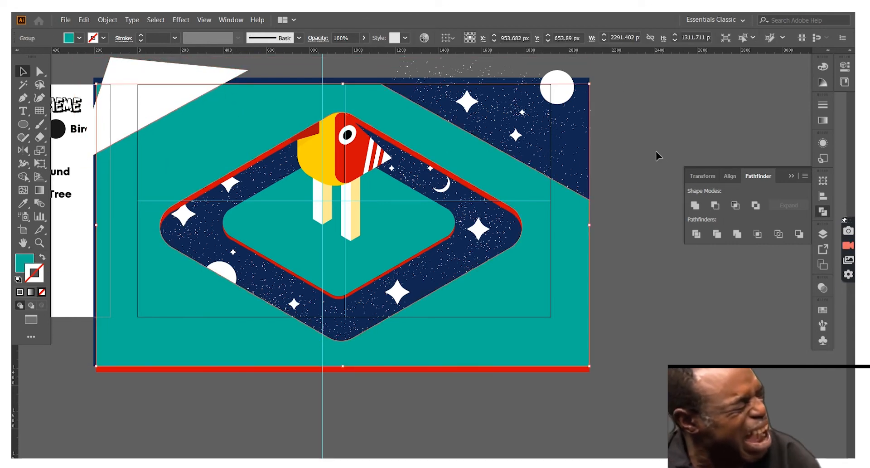
key(ctrl+z)
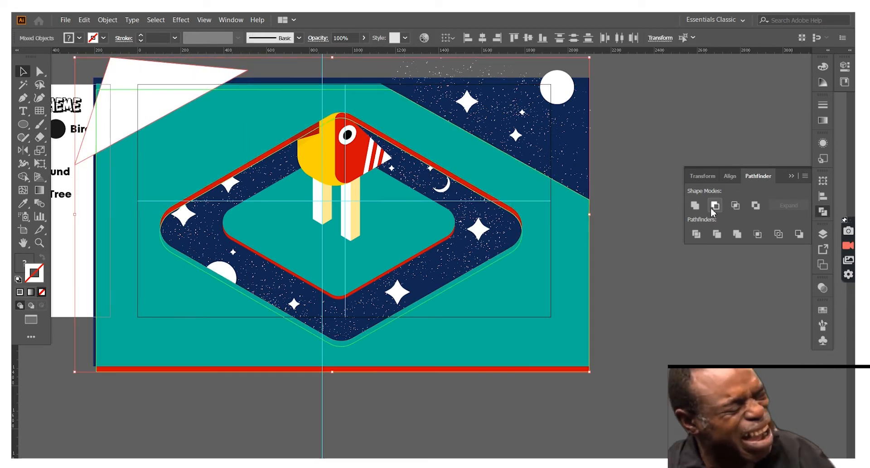
click(714, 207)
Bring the bird group to the front of the teal ground
click(350, 156)
right_click(349, 156)
click(511, 273)
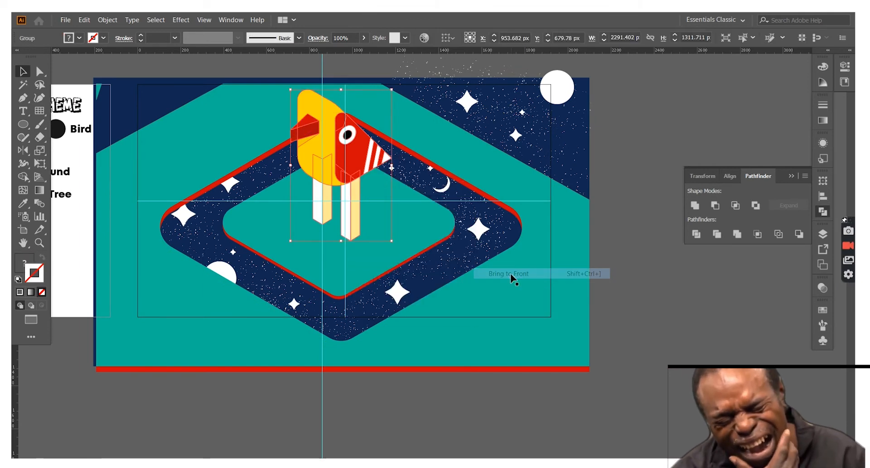
click(640, 281)
scroll(639, 281, up, 1)
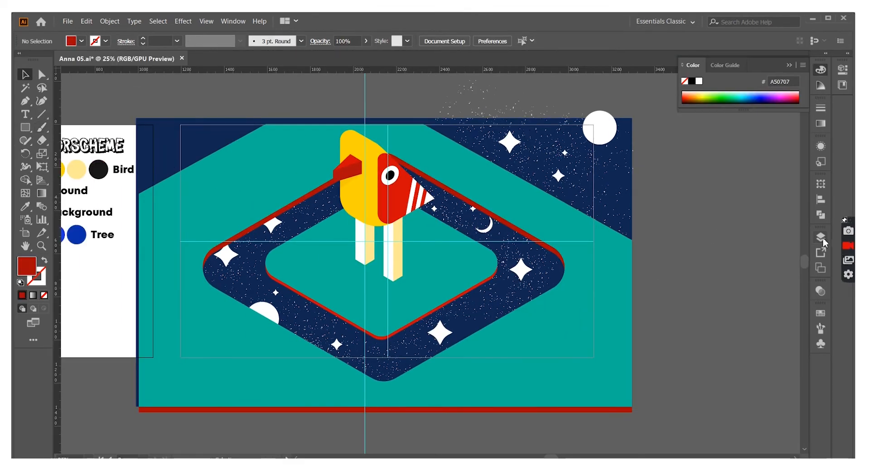
Add white speckles and a star copy over the exposed navy upper-left corner in the Back ground layer
click(822, 239)
click(459, 98)
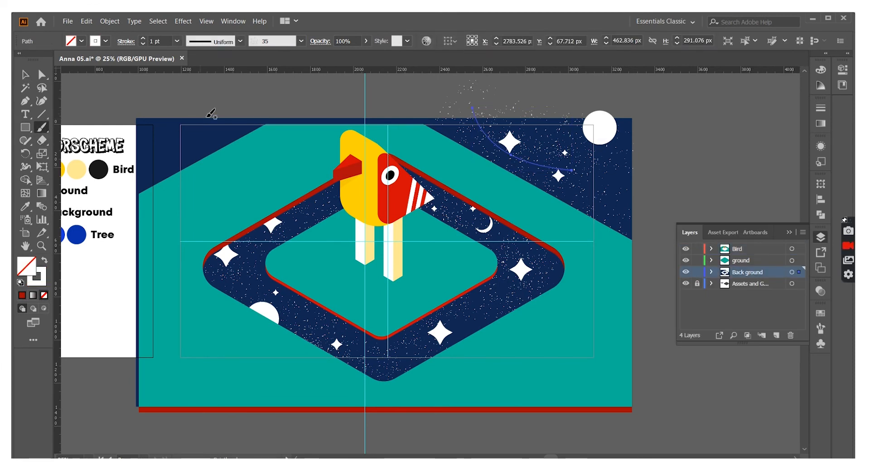
drag(207, 117, 152, 173)
drag(509, 141, 186, 127)
click(257, 93)
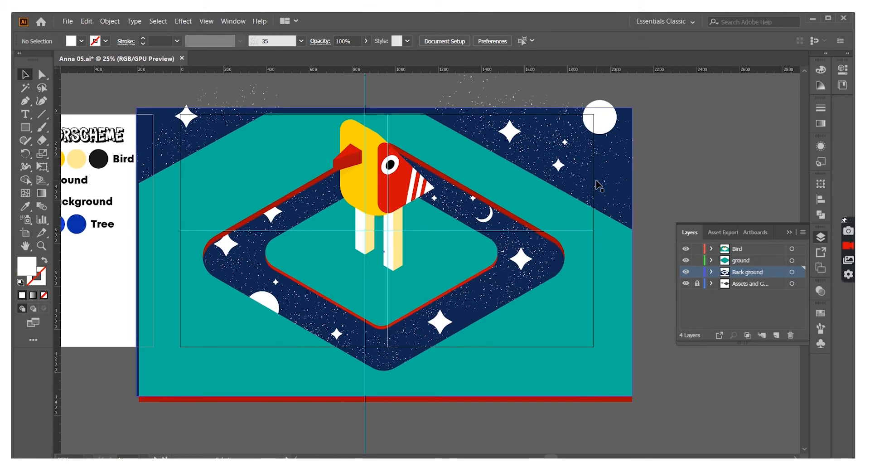
Copy the bird to the right corner of the diamond track and scale the copy down
scroll(385, 211, up, 3)
scroll(381, 213, up, 3)
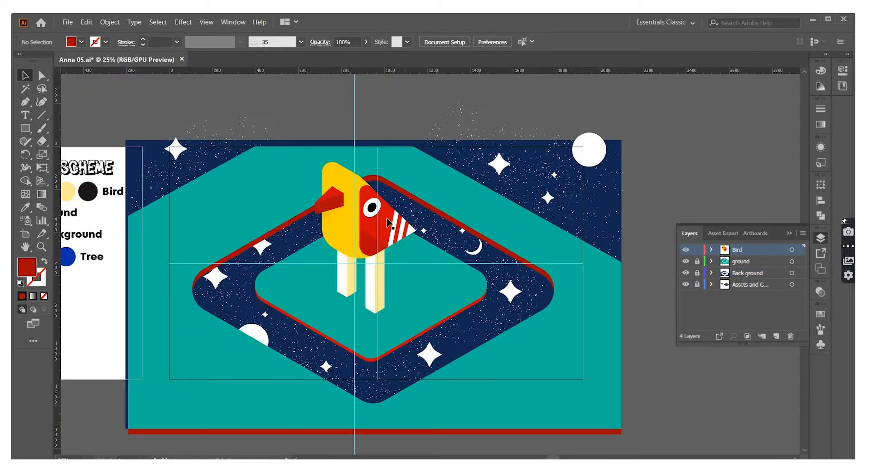
drag(388, 219, 559, 270)
drag(589, 214, 560, 254)
drag(537, 275, 530, 337)
scroll(608, 258, up, 3)
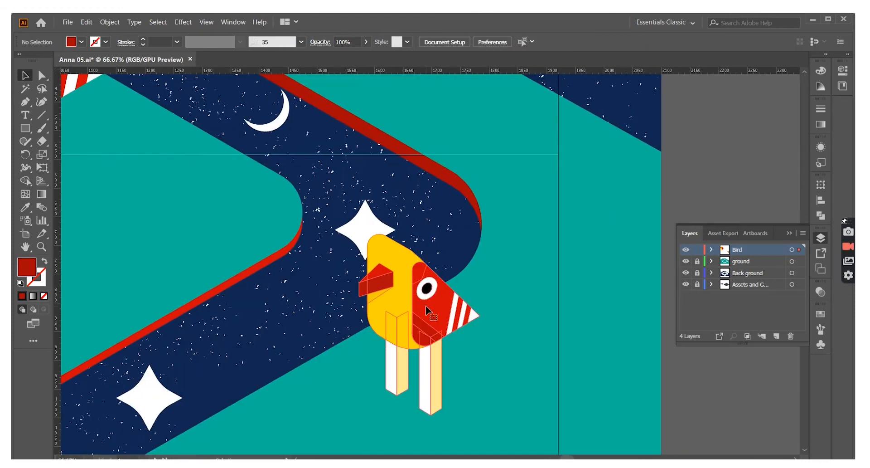
Ungroup the small bird copy into its separate parts
right_click(444, 141)
click(477, 223)
click(434, 318)
right_click(435, 319)
click(467, 234)
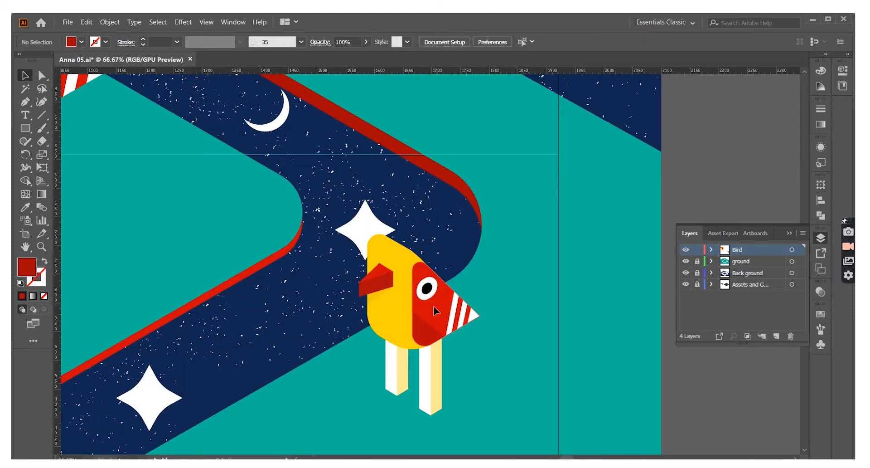
Swap the small bird's main colours, filling its face with the body's yellow and its body with red
click(433, 313)
key(i)
click(397, 298)
key(v)
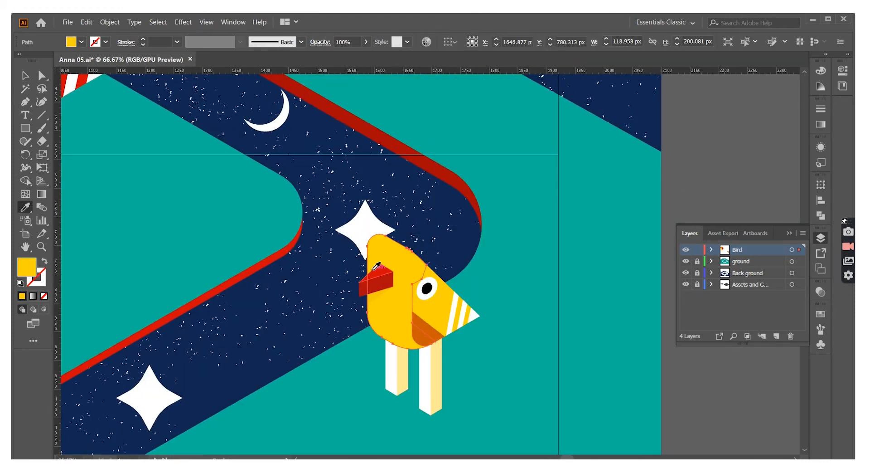
click(373, 271)
key(v)
click(668, 198)
Recolor the small bird's wing top yellow, its wing side pale yellow and its lower face shading white
click(380, 273)
key(i)
click(426, 307)
key(v)
click(668, 202)
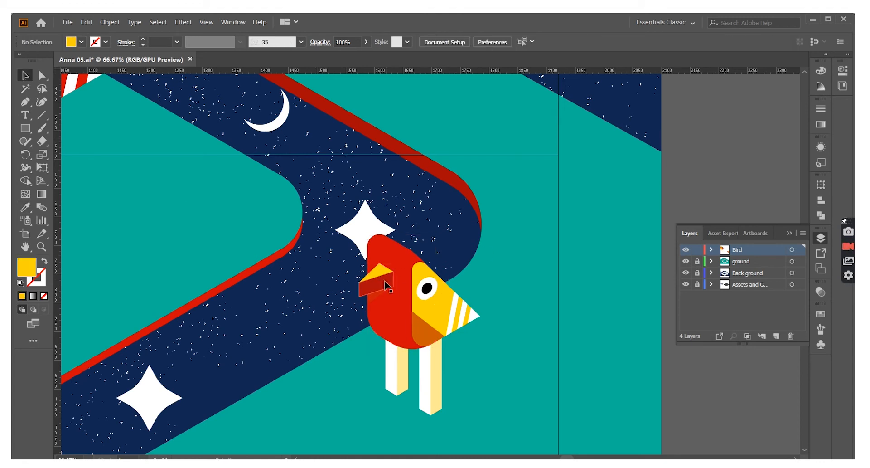
click(386, 285)
key(i)
click(429, 328)
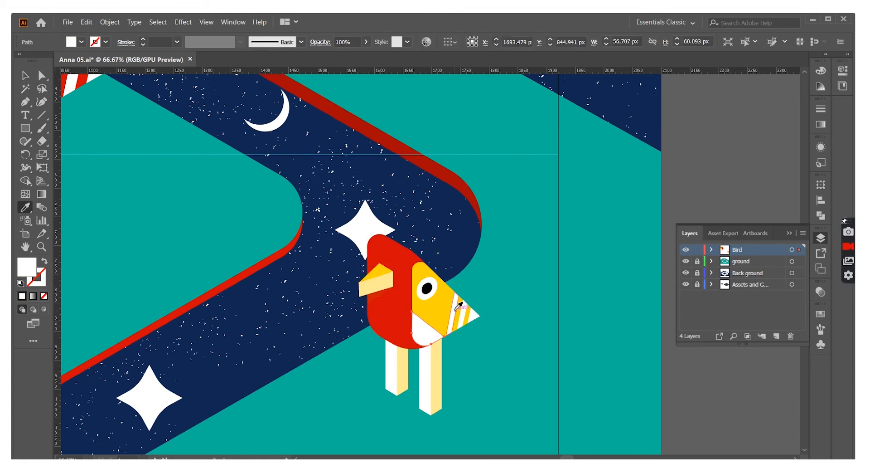
Group all parts of the recolored small bird
key(ctrl+a)
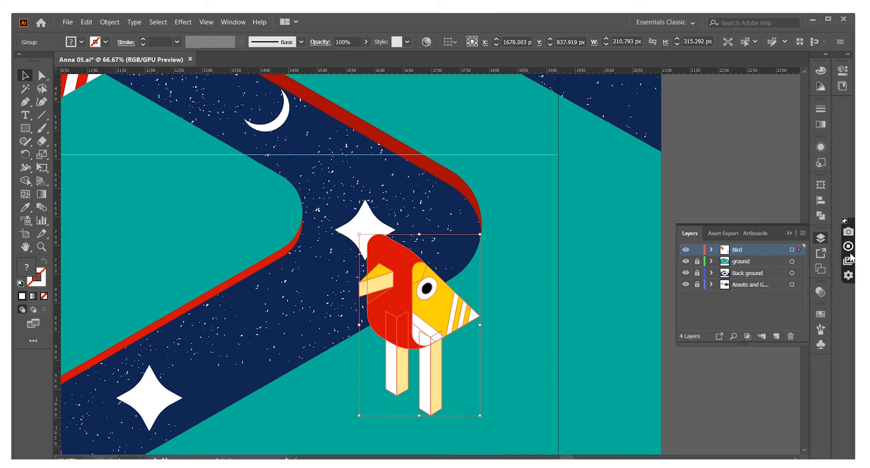
click(539, 359)
key(ctrl+minus)
key(ctrl+minus)
key(ctrl+minus)
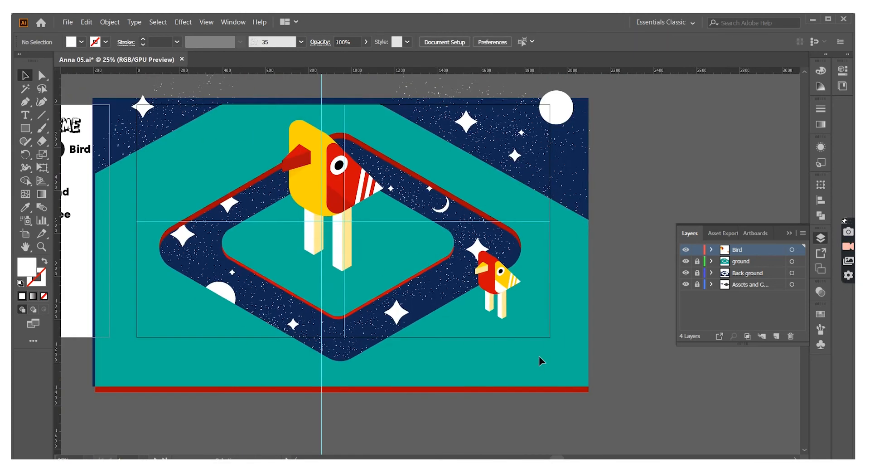
Place a larger copy of the red bird on the upper-left ground and a smaller copy on the lower-left ground
drag(498, 282, 181, 174)
drag(199, 141, 213, 116)
drag(189, 156, 200, 284)
click(221, 149)
drag(208, 243, 194, 265)
drag(182, 296, 176, 297)
drag(188, 265, 173, 288)
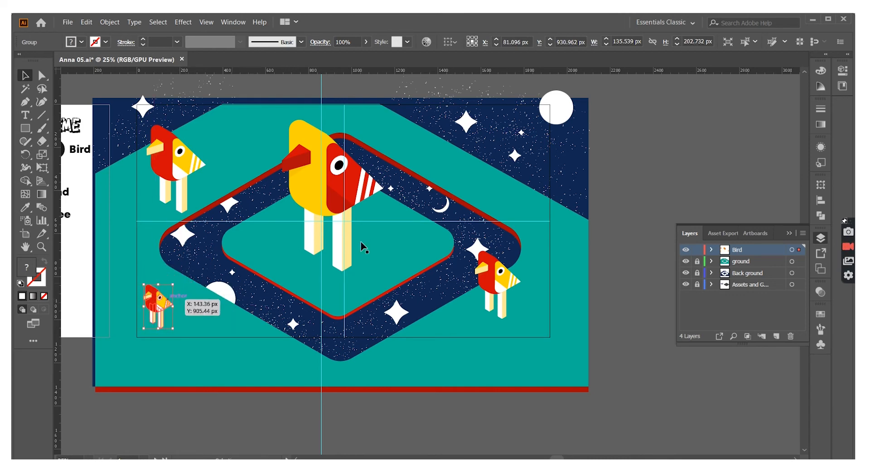
click(364, 247)
Create a new layer named Bird Shadow
scroll(364, 247, left, 7)
scroll(363, 247, right, 2)
click(777, 336)
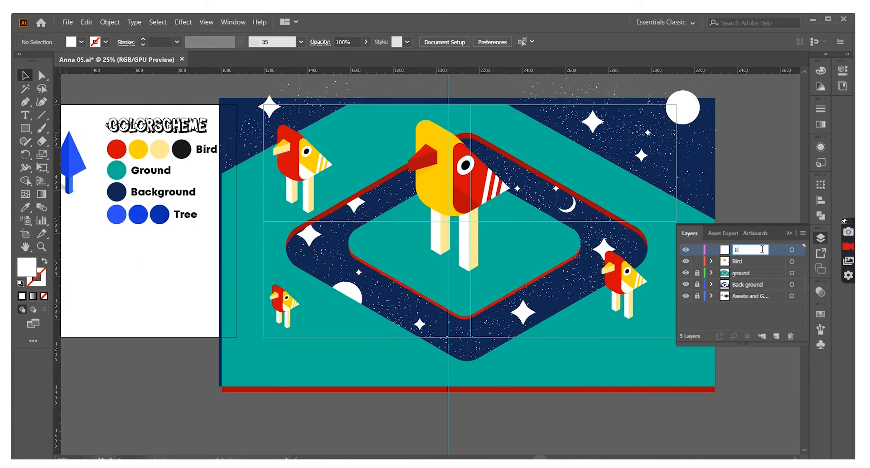
Draw a slanted four-sided shadow behind the main bird's rear leg and fill it with dark grey
drag(397, 226, 411, 225)
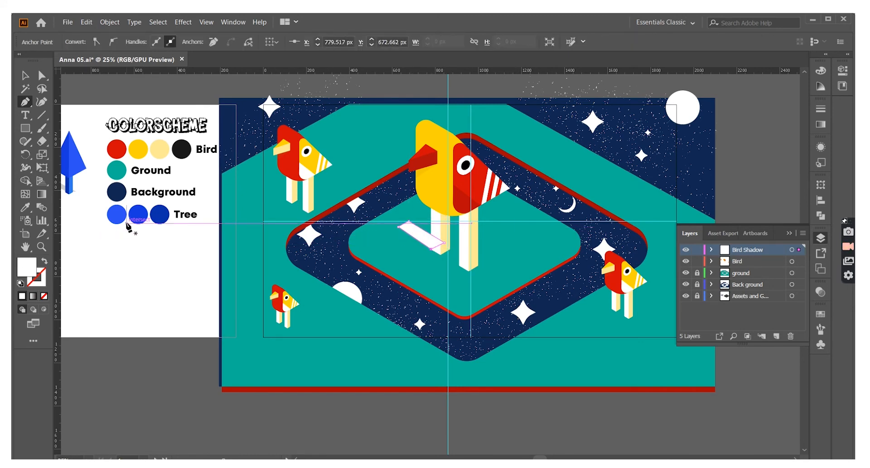
key(i)
click(118, 192)
double_click(28, 266)
click(290, 263)
click(548, 176)
key(v)
key(ctrl+shift+a)
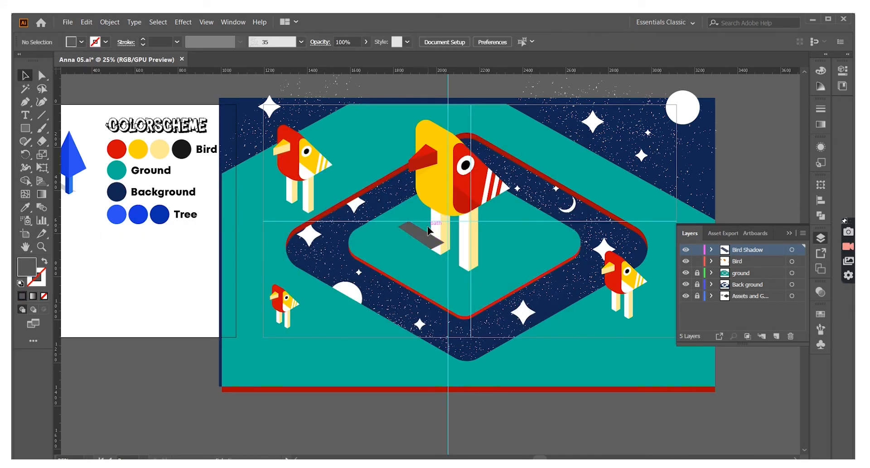
Lower the leg shadow's opacity to 67%
click(427, 231)
click(366, 42)
drag(355, 56, 346, 56)
Try to bring the main bird in front of its leg shadow with the Arrange command
click(507, 227)
right_click(475, 183)
mouse_move(498, 298)
click(630, 299)
click(447, 194)
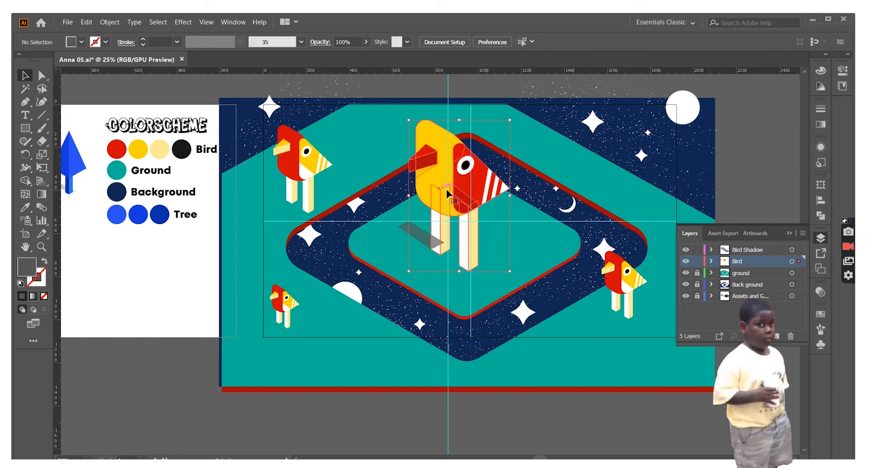
right_click(438, 201)
click(589, 320)
Move the Bird layer above the Bird Shadow layer
drag(743, 261, 743, 246)
scroll(600, 165, up, 6)
scroll(600, 164, down, 4)
click(558, 176)
key(ctrl+plus)
key(ctrl+plus)
click(29, 104)
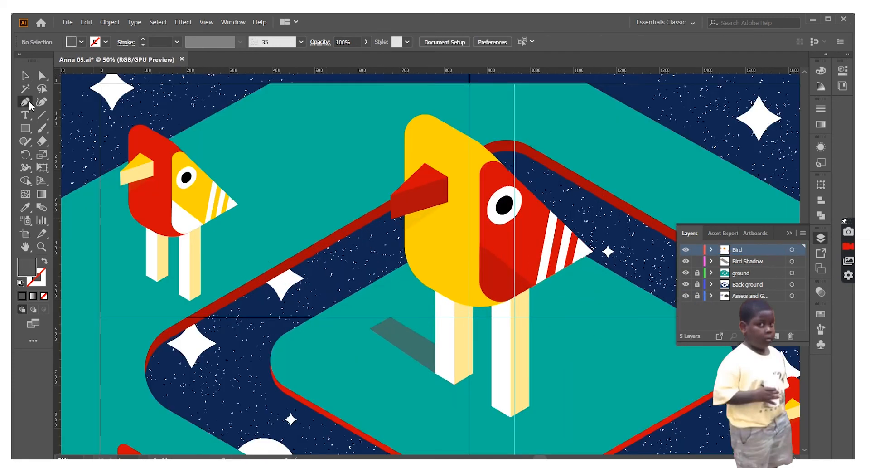
click(468, 276)
click(415, 258)
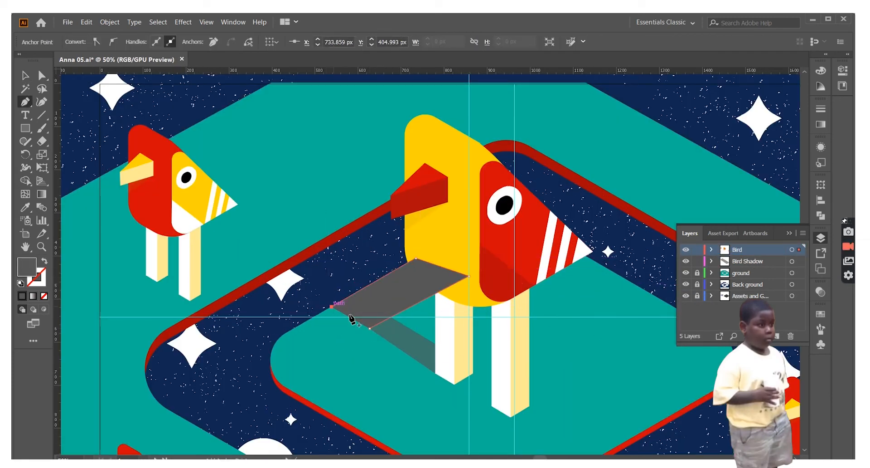
key(ctrl+z)
key(ctrl+z)
key(ctrl+z)
key(ctrl+z)
key(ctrl+z)
Draw the main bird's body shadow in the Bird Shadow layer, extending from the leg shadow's end, and match the leg shadow's appearance
click(739, 262)
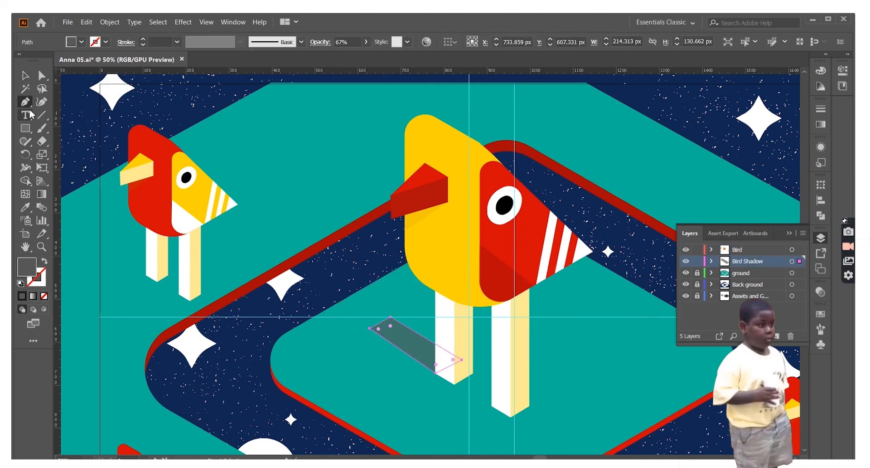
click(478, 274)
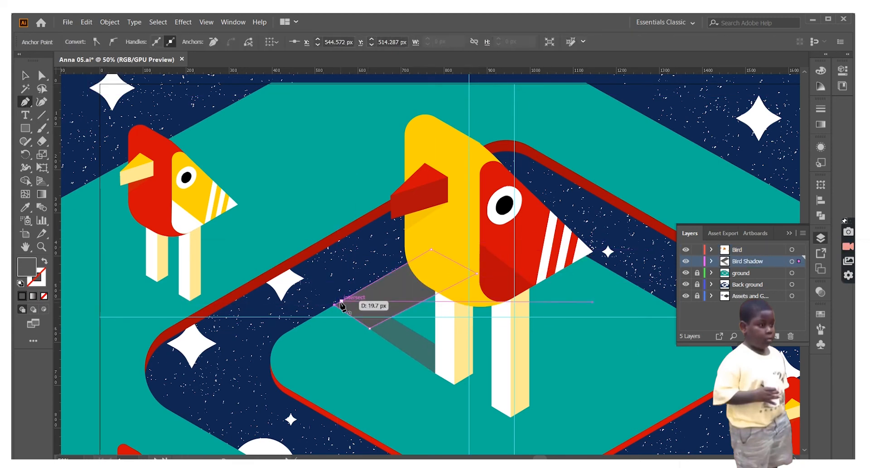
key(i)
click(402, 336)
key(v)
Unite the main bird's body shadow and leg shadow into one shape
click(417, 347)
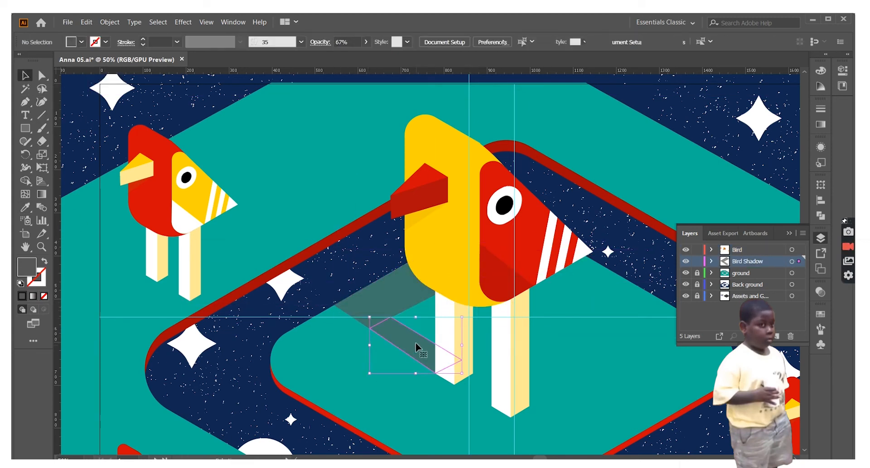
shift+click(406, 294)
click(820, 216)
click(693, 210)
click(562, 343)
Lock the Bird layer
click(462, 317)
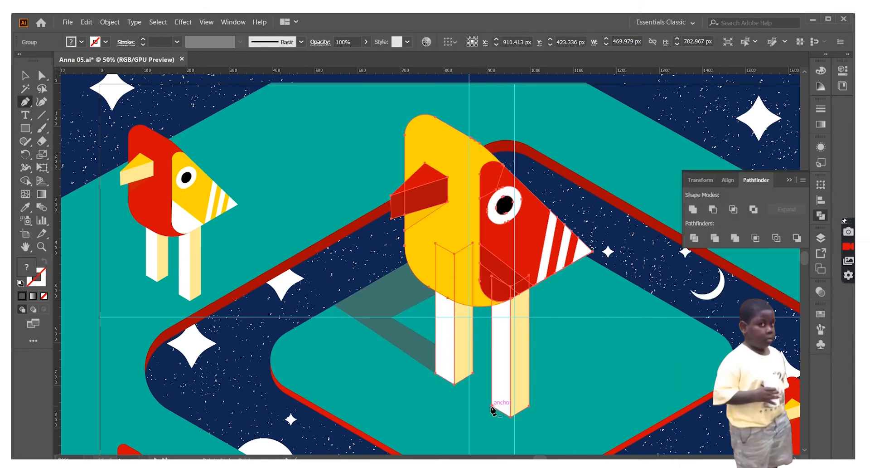
click(24, 76)
click(313, 136)
click(820, 238)
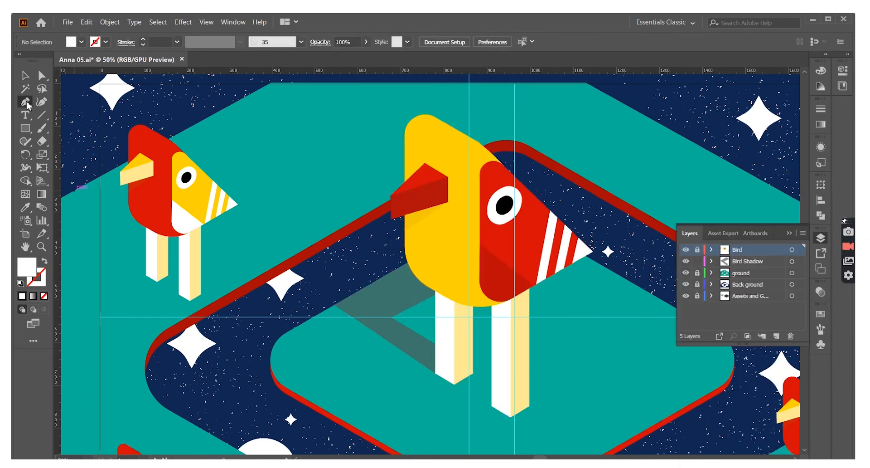
Draw the front leg's shadow between the main bird's two legs in the Bird Shadow layer, with the same translucent grey fill
key(ctrl+a)
click(492, 406)
click(454, 384)
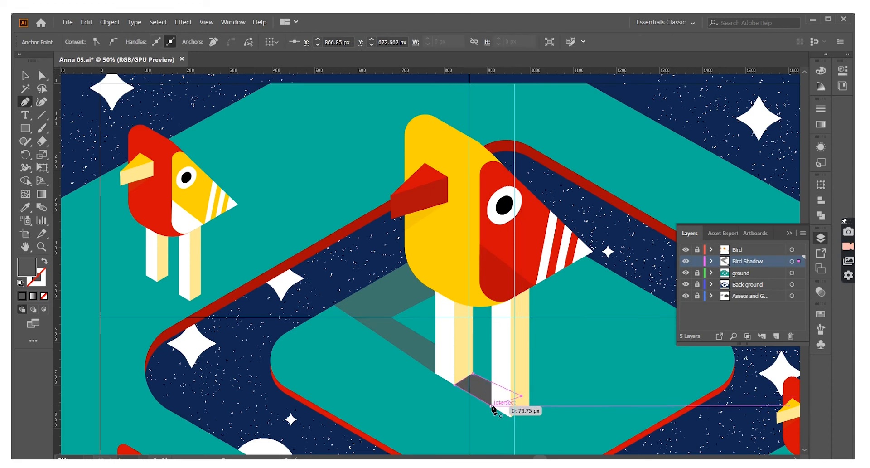
Soften the main bird's shadow shapes so they blend into the teal ground as a darker teal
key(v)
key(ctrl+minus)
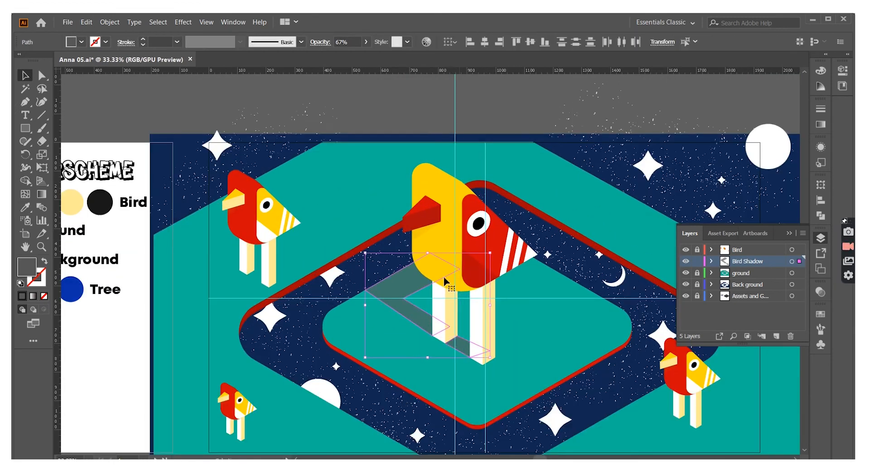
key(ctrl+shift+a)
Draw the rear leg shadow and a kite-shaped body shadow behind the upper-left small bird in the Bird Shadow layer
click(239, 270)
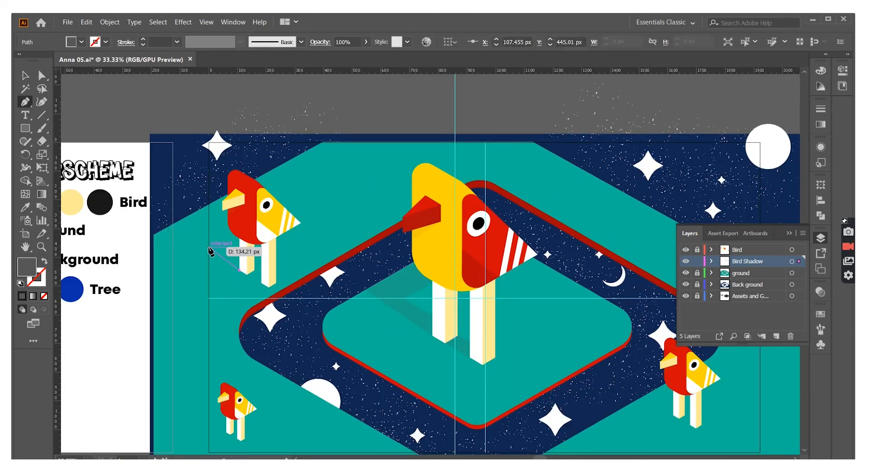
click(208, 247)
click(218, 240)
click(205, 247)
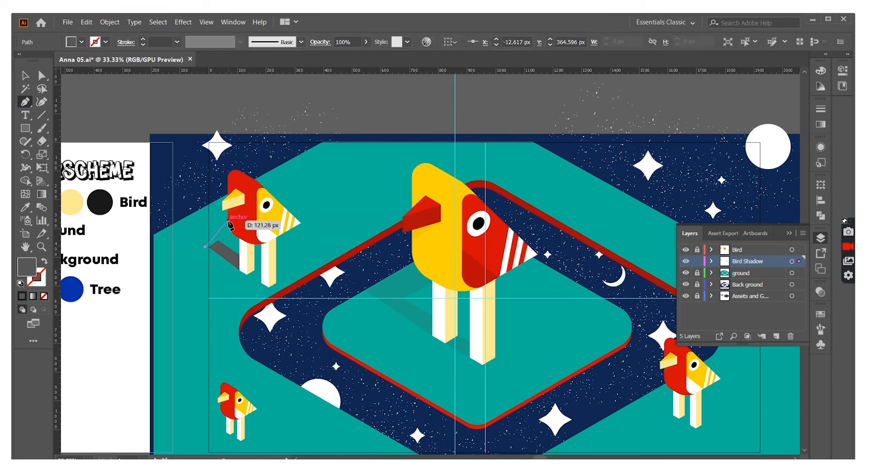
click(265, 219)
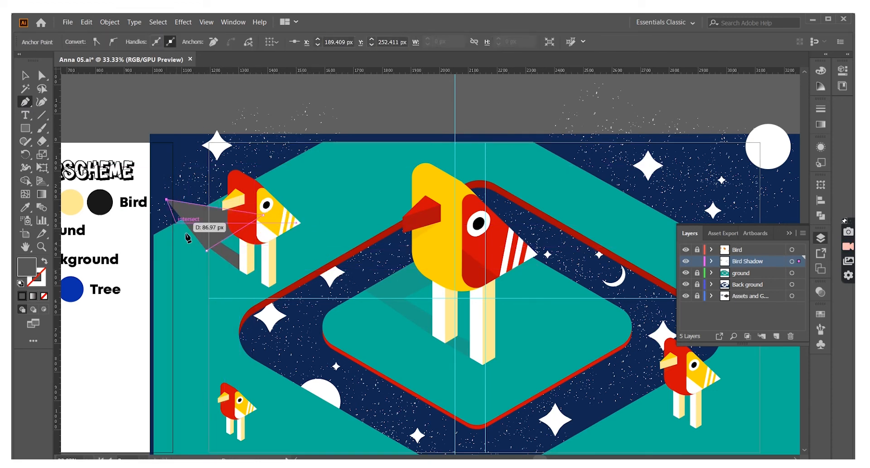
click(157, 205)
click(206, 248)
Round the corners of the upper-left bird's body shadow
key(a)
drag(208, 242, 208, 232)
click(264, 215)
drag(255, 217, 248, 218)
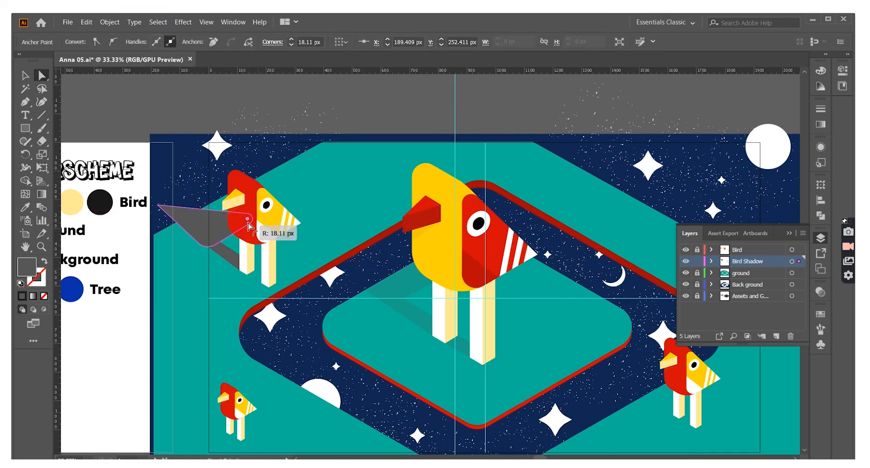
click(157, 205)
drag(166, 208, 181, 216)
Unite the upper-left bird's body shadow and rear leg shadow into one shape
key(v)
shift+click(229, 257)
click(820, 215)
click(693, 209)
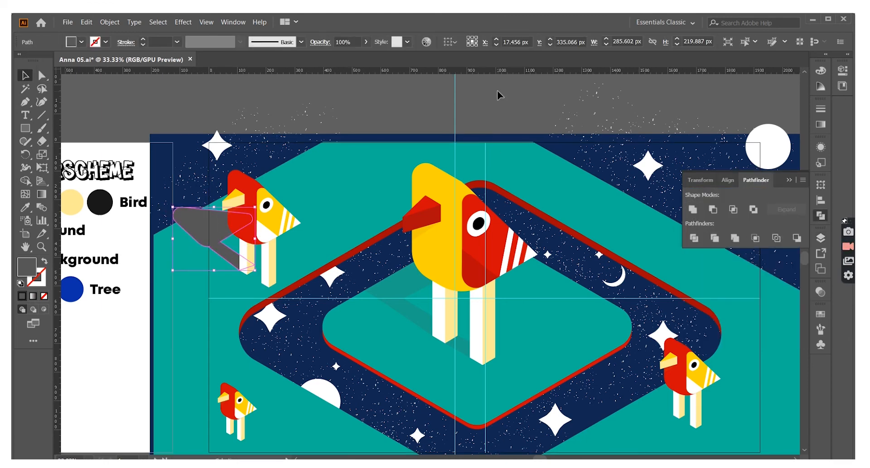
click(498, 93)
Lower the opacity of the upper-left bird's united shadow so it becomes translucent over the ground
click(202, 228)
click(367, 42)
drag(367, 58, 332, 58)
click(355, 138)
Copy the main bird's front leg shadow to the front leg of the upper-left small bird
drag(462, 344, 261, 277)
click(271, 277)
click(259, 273)
Duplicate the upper-left bird's complete shadow behind the lower-right small bird and scale it to match that bird
shift+click(222, 245)
scroll(222, 210, down, 2)
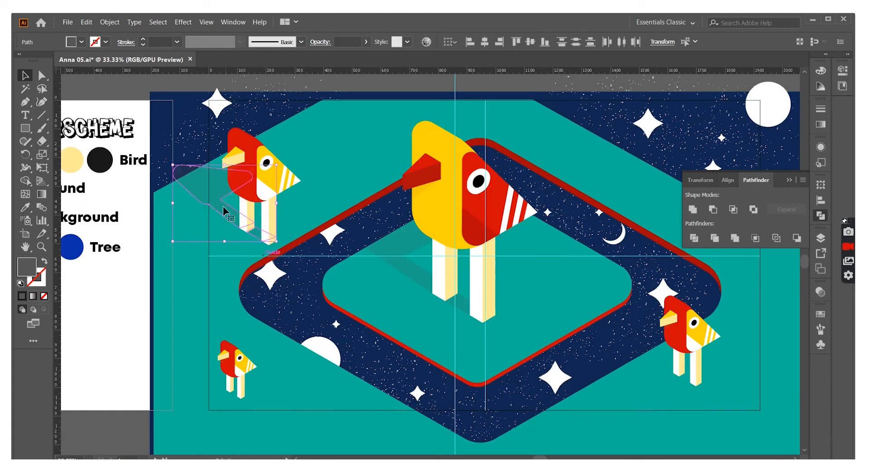
drag(219, 198, 646, 340)
drag(601, 312, 617, 328)
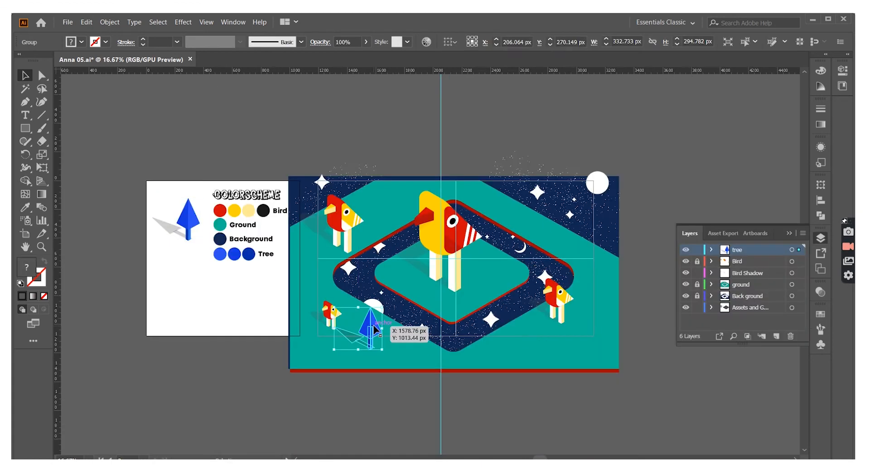
Place the blue tree with its shadow on the ground just right of the lower-left small bird
drag(376, 335, 375, 306)
click(365, 376)
key(ctrl+equal)
key(ctrl+equal)
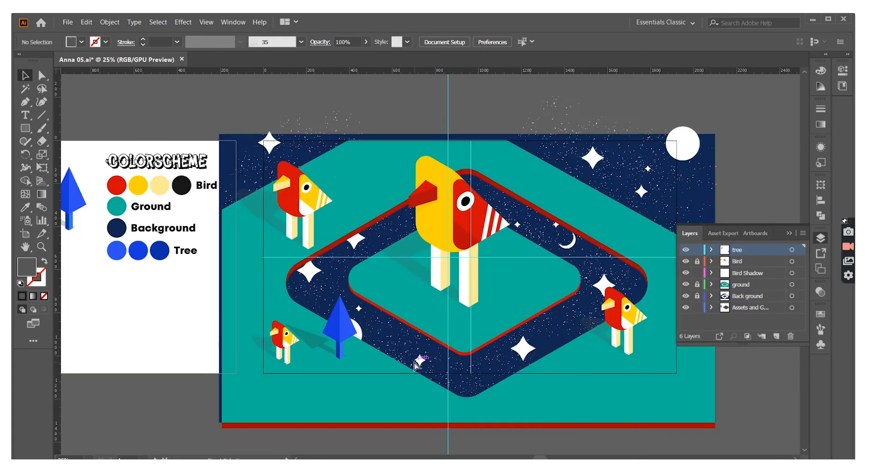
Add larger copies of the tree beside the upper-left bird, at the left edge and on the centre island's right side
scroll(416, 364, up, 1)
drag(323, 355, 402, 101)
drag(376, 152, 599, 266)
click(397, 121)
scroll(636, 221, right, 4)
click(777, 150)
scroll(635, 195, right, 3)
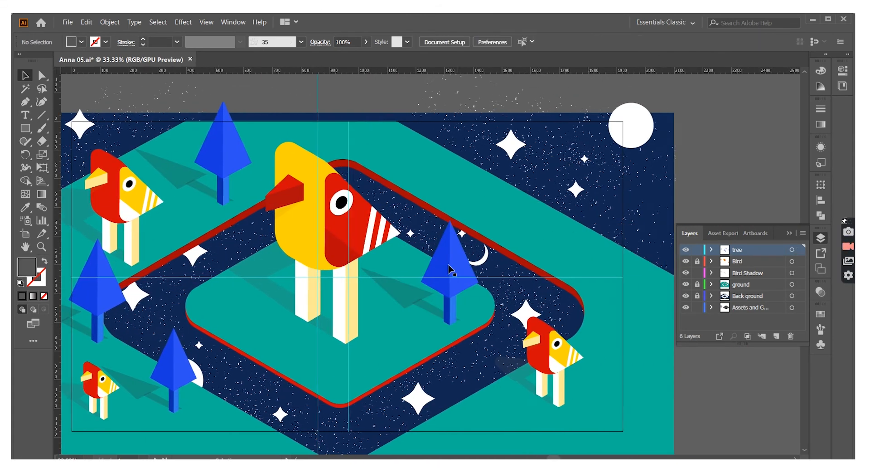
Add a smaller and a larger copy of the tree along the upper-right strip of ground
drag(455, 268, 485, 159)
drag(509, 111, 470, 146)
click(475, 159)
drag(459, 177, 582, 232)
drag(600, 197, 628, 171)
drag(605, 231, 581, 231)
click(612, 206)
scroll(602, 199, down, 2)
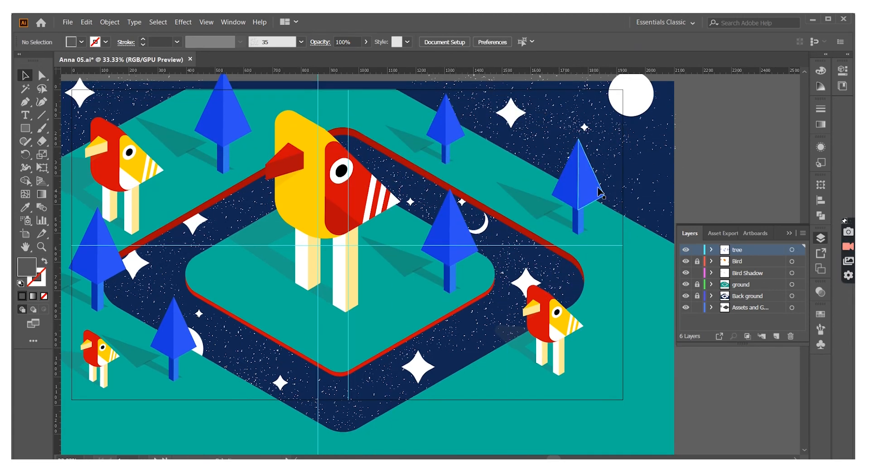
Copy the tree to the ground's right edge and place a smaller copy left of the lower-right bird
drag(583, 188, 616, 275)
click(723, 175)
scroll(723, 175, down, 3)
drag(616, 235, 498, 310)
drag(521, 269, 487, 299)
drag(476, 334, 503, 331)
click(708, 169)
scroll(708, 169, up, 4)
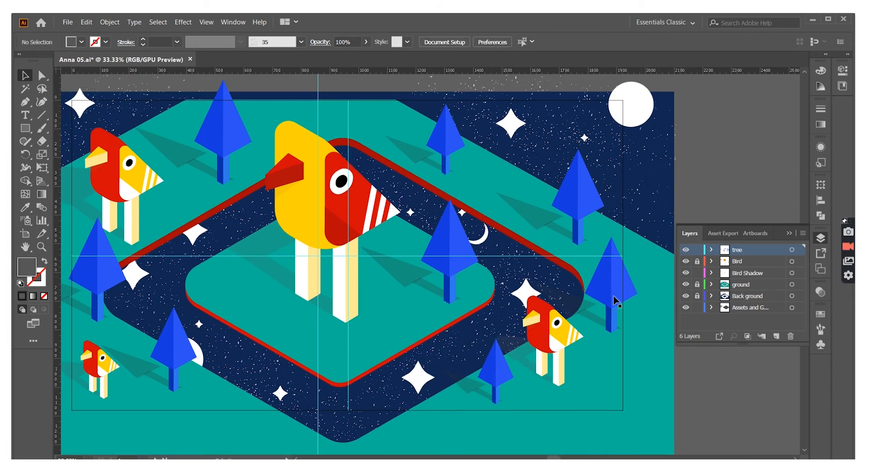
Copy trees to the ground's upper edge, the centre island's left side and in front of the main bird's legs, resizing them
drag(500, 361, 394, 89)
scroll(365, 94, up, 3)
click(458, 101)
drag(372, 125, 263, 300)
drag(282, 264, 267, 277)
drag(248, 317, 316, 349)
click(717, 143)
drag(332, 318, 362, 290)
drag(337, 338, 327, 346)
click(739, 144)
scroll(739, 144, down, 2)
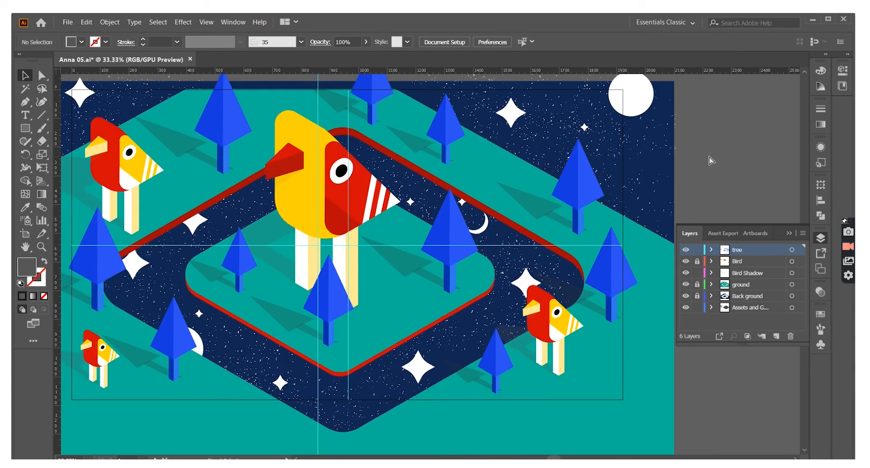
Place three trees along the lower ground: left of the bottom corner, at the corner and below the lower-right bird
key(ctrl+minus)
key(ctrl+minus)
drag(432, 262, 433, 262)
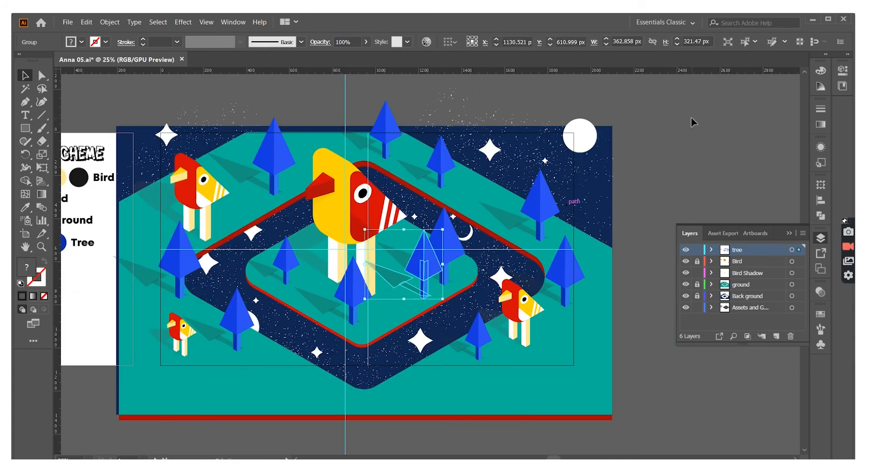
click(689, 123)
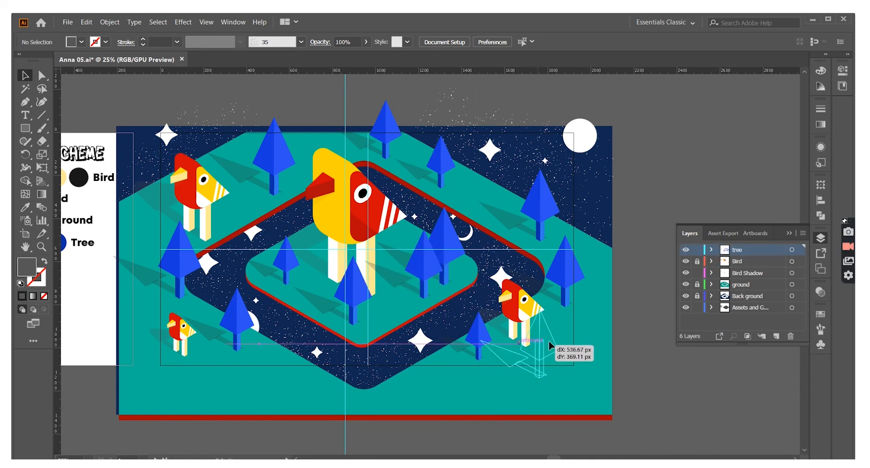
drag(550, 346, 403, 350)
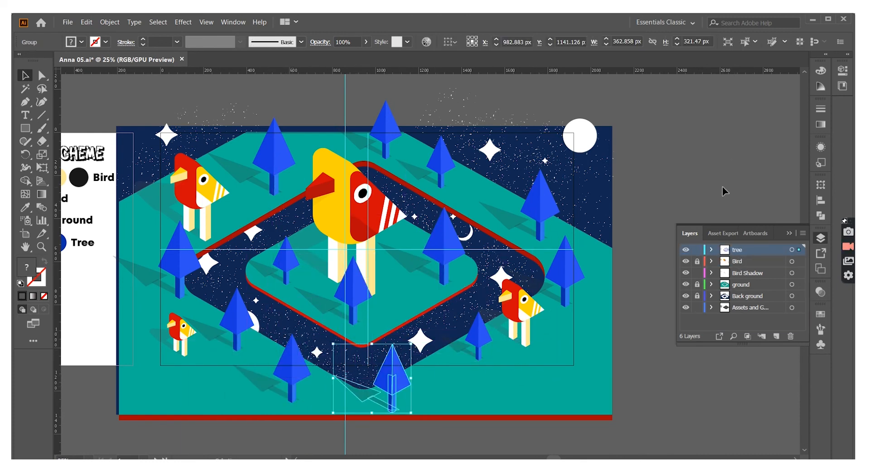
drag(392, 381, 562, 362)
click(684, 204)
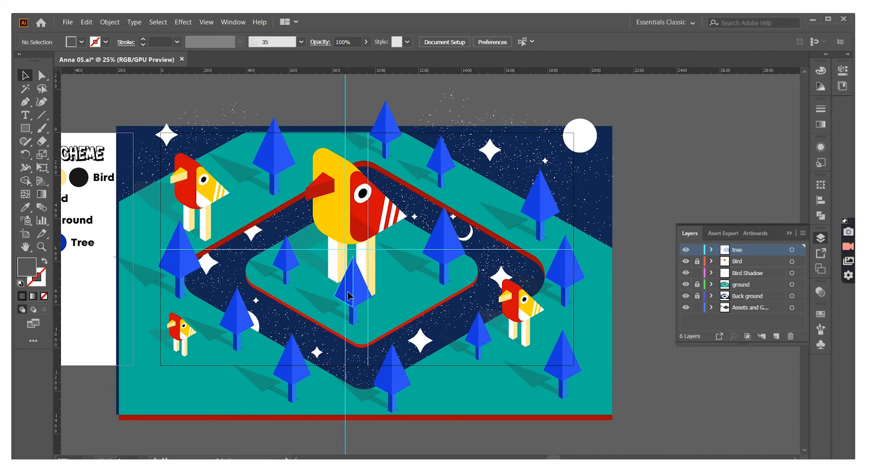
Scatter small copies of the tree on the centre island and between the trees on the upper ground
drag(348, 296, 413, 295)
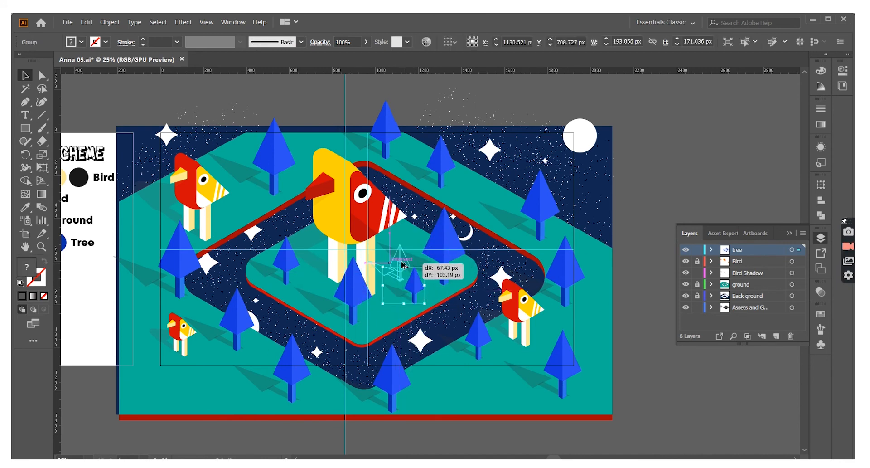
click(695, 121)
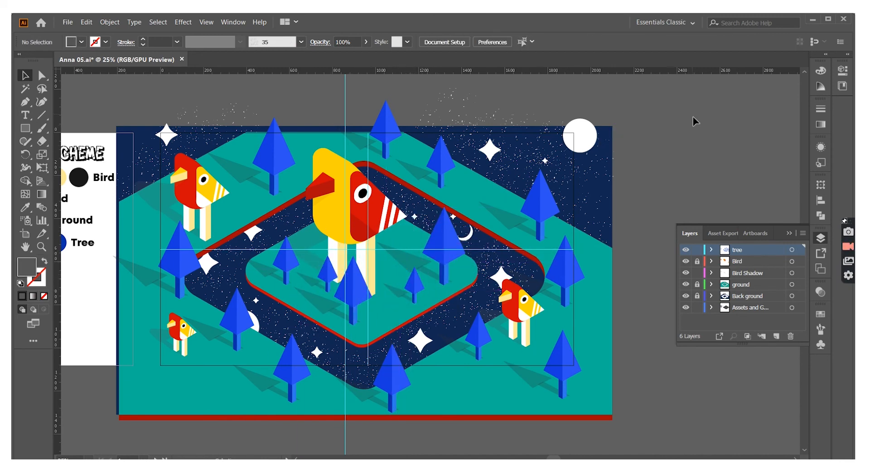
drag(322, 142, 502, 181)
click(653, 75)
click(616, 93)
click(673, 143)
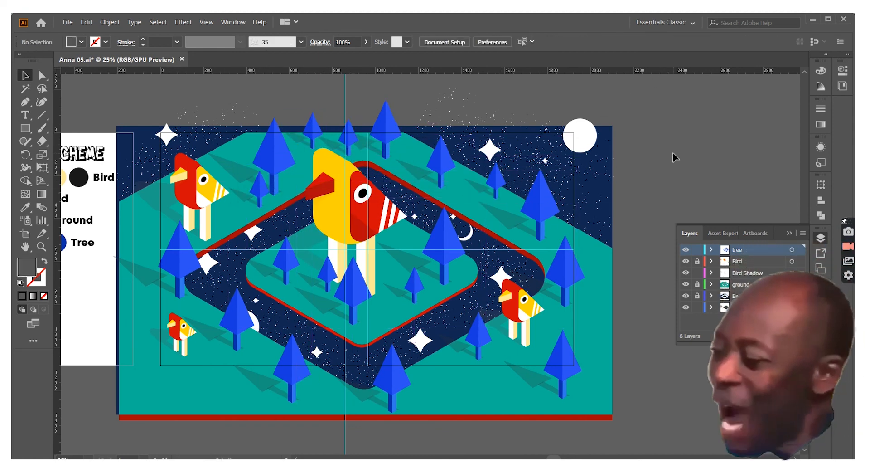
Unlock the Bird, ground and Back ground layers
scroll(672, 152, down, 1)
drag(138, 99, 625, 407)
click(697, 261)
click(153, 109)
right_click(545, 344)
click(573, 259)
click(650, 219)
key(ctrl+z)
click(652, 222)
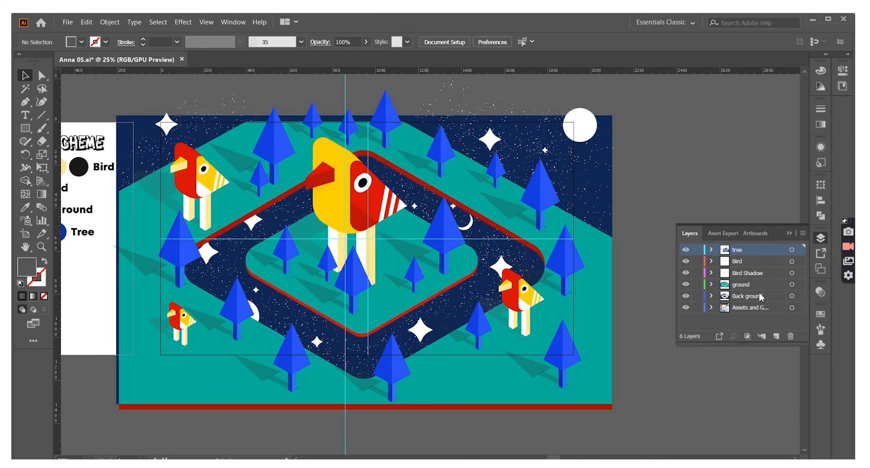
Select the scene artwork across all layers and group it
click(790, 234)
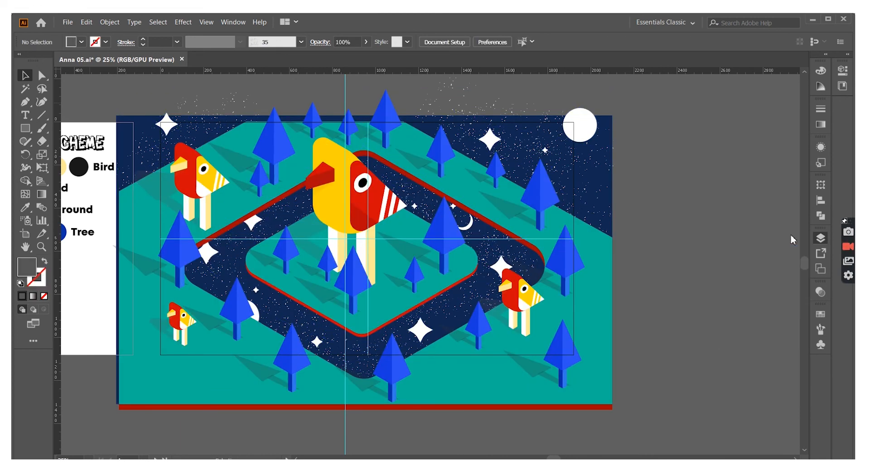
click(823, 245)
click(684, 286)
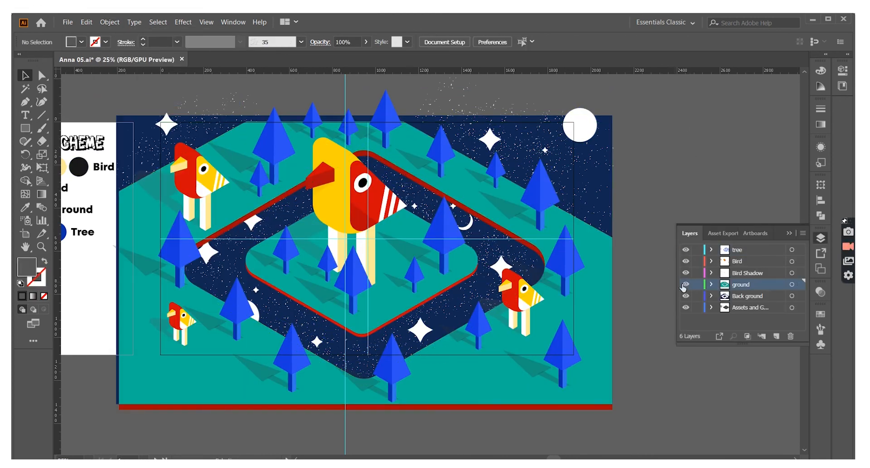
drag(628, 417, 628, 418)
right_click(587, 209)
click(609, 279)
click(646, 254)
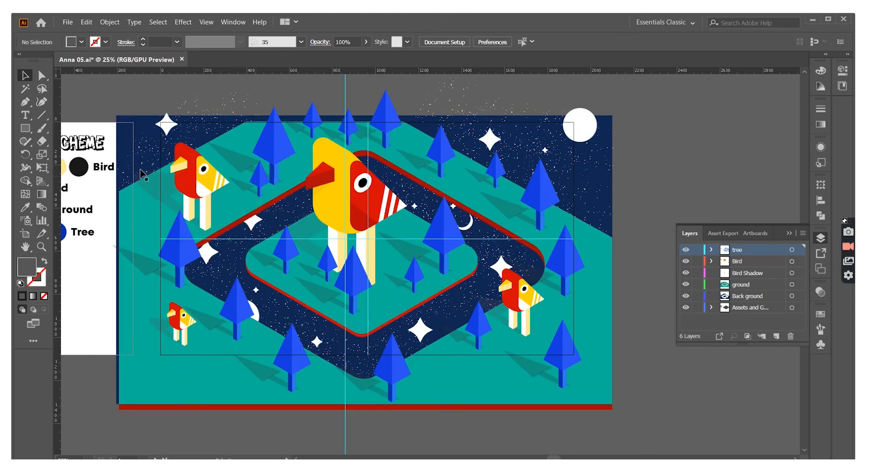
Draw an unfilled rectangle about 1932 x 1089 px over the artboard and clip all the artwork to it
drag(160, 121, 577, 358)
click(44, 263)
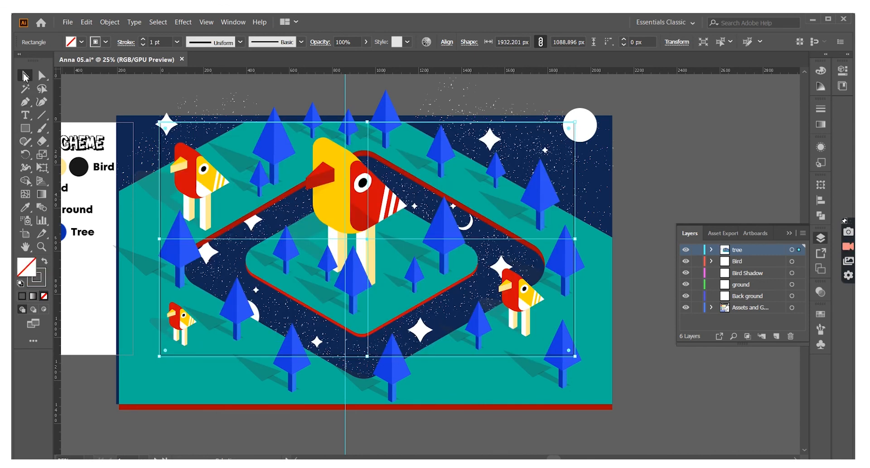
key(ctrl+a)
right_click(318, 251)
click(376, 336)
click(600, 266)
right_click(573, 207)
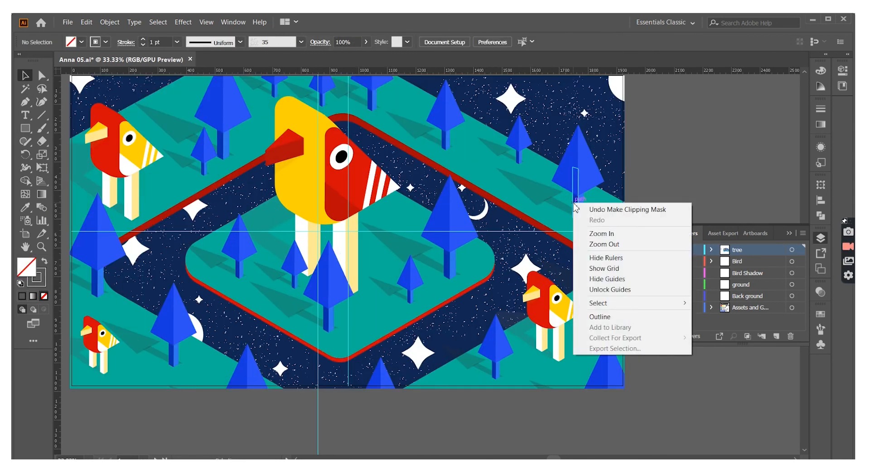
click(589, 235)
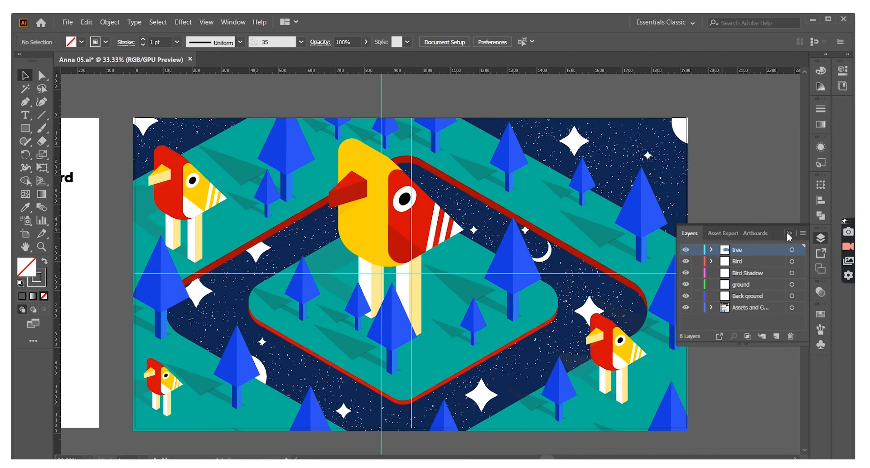
Collapse the layer list and show the finished scene in Presentation Mode
click(789, 236)
click(33, 323)
click(74, 325)
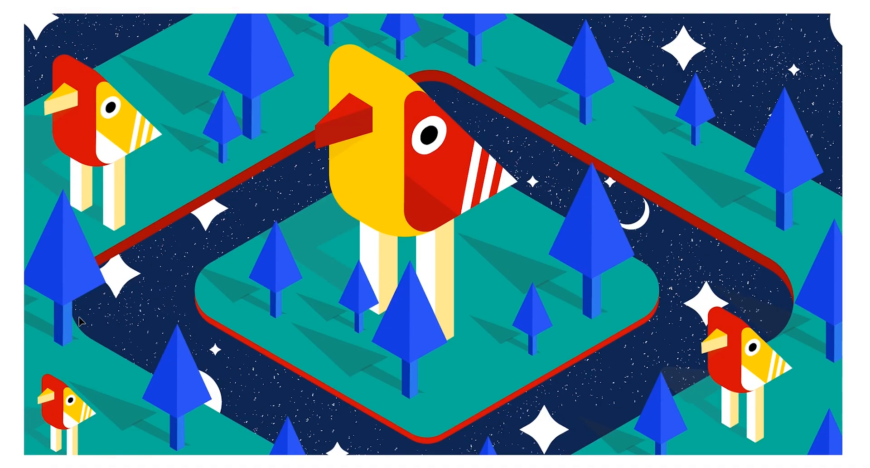